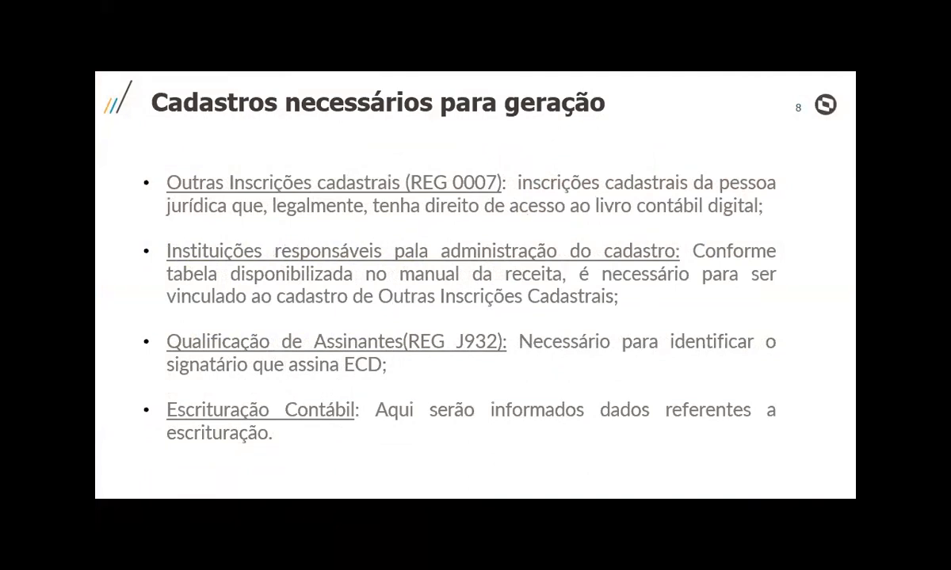
Finish presenting through the "Vamos a prática!" slide, end the slide show and switch to the bh-eng-autctb remote desktop session.
key("Right")
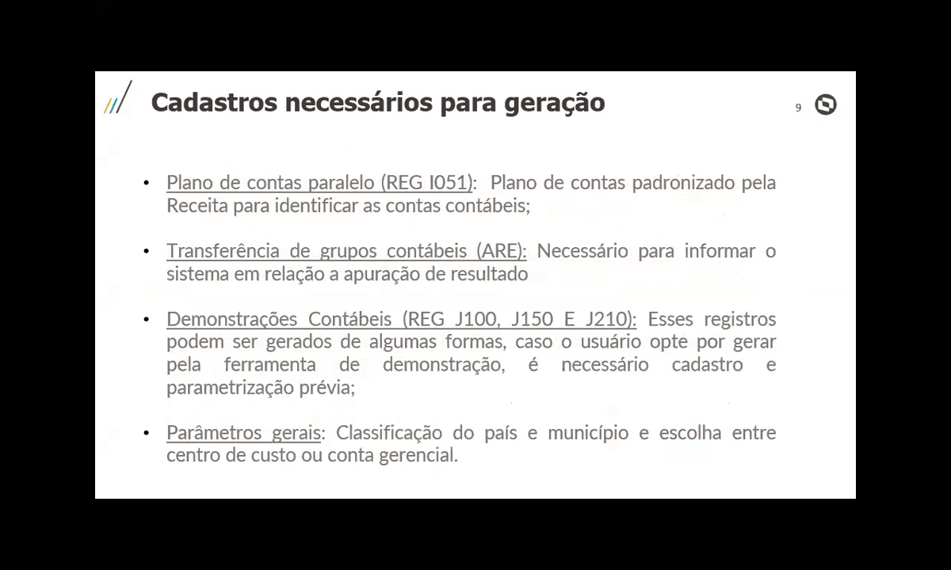
key("Right")
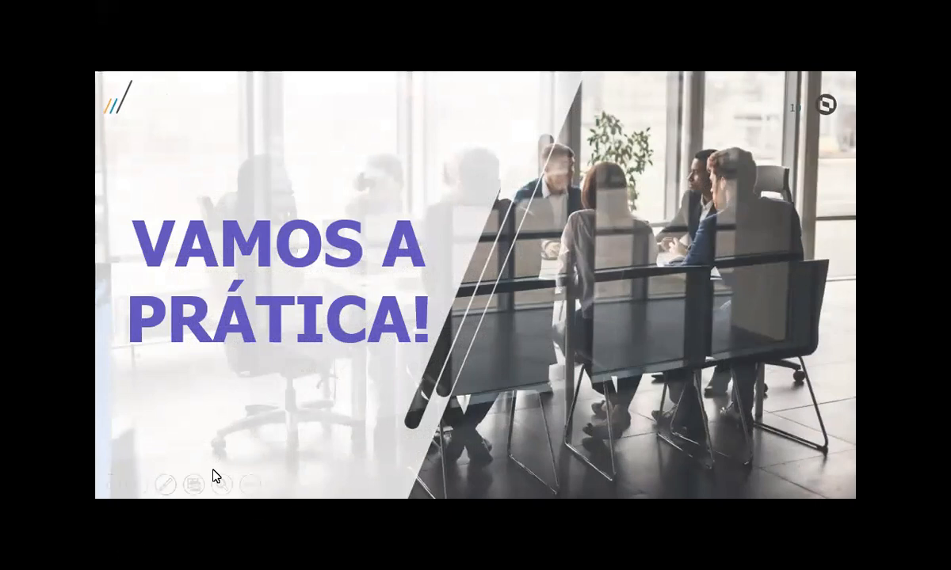
key("Escape")
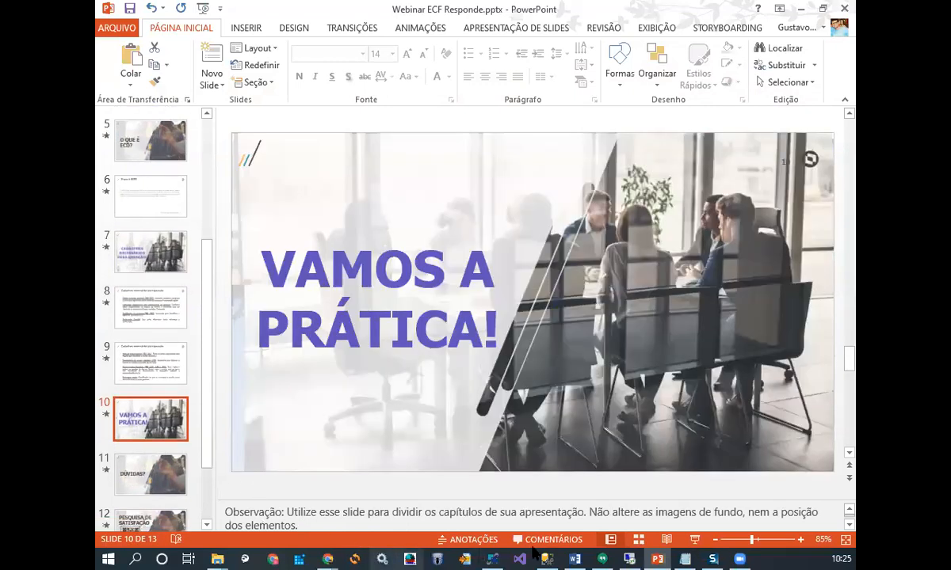
mouse_move(629, 555)
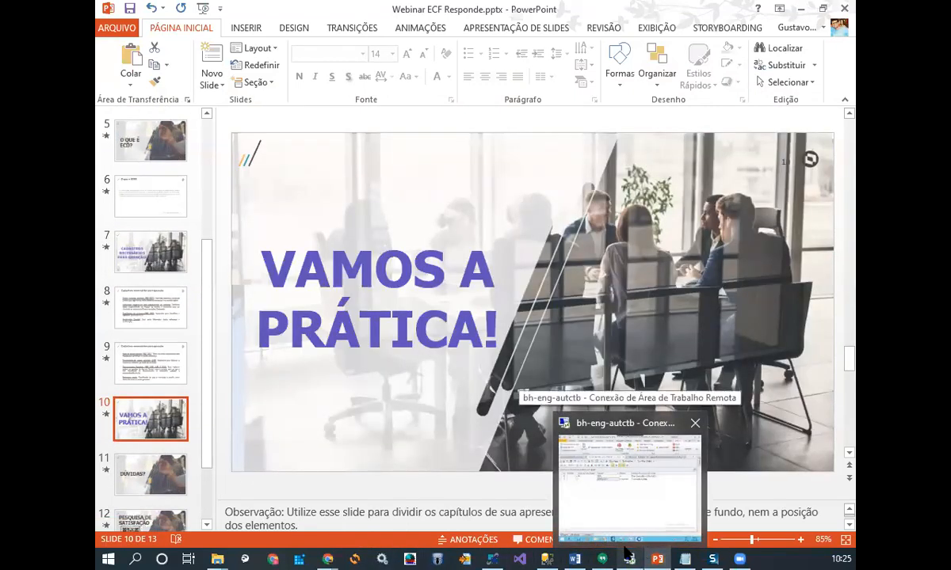
left_click(629, 555)
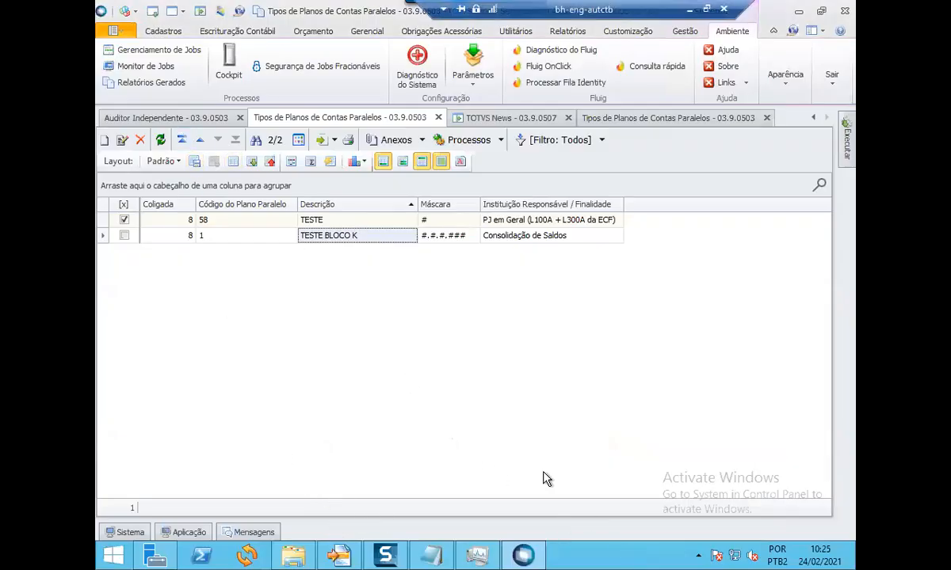
Open record 1 in Outras Inscrições Cadastrais and inspect its institution field.
left_click(816, 117)
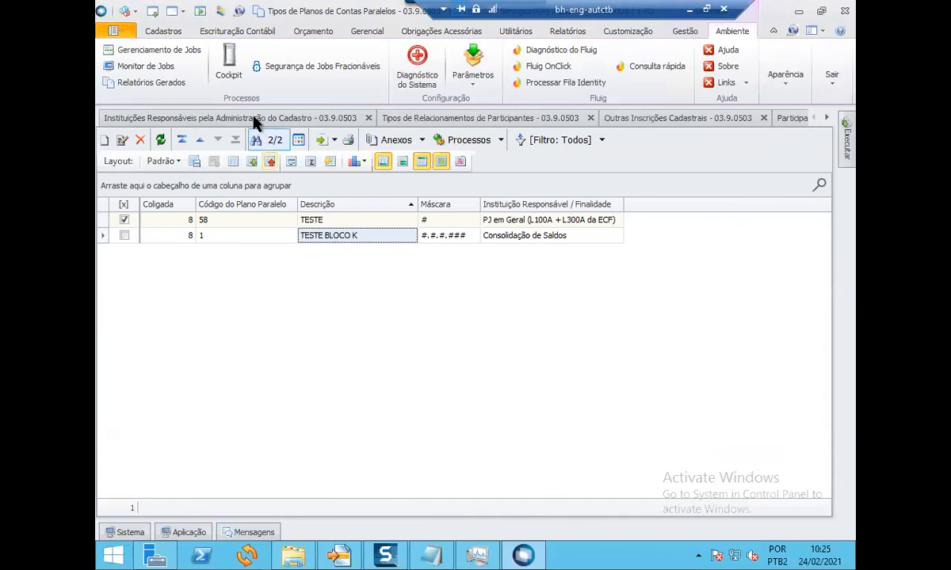
left_click(662, 119)
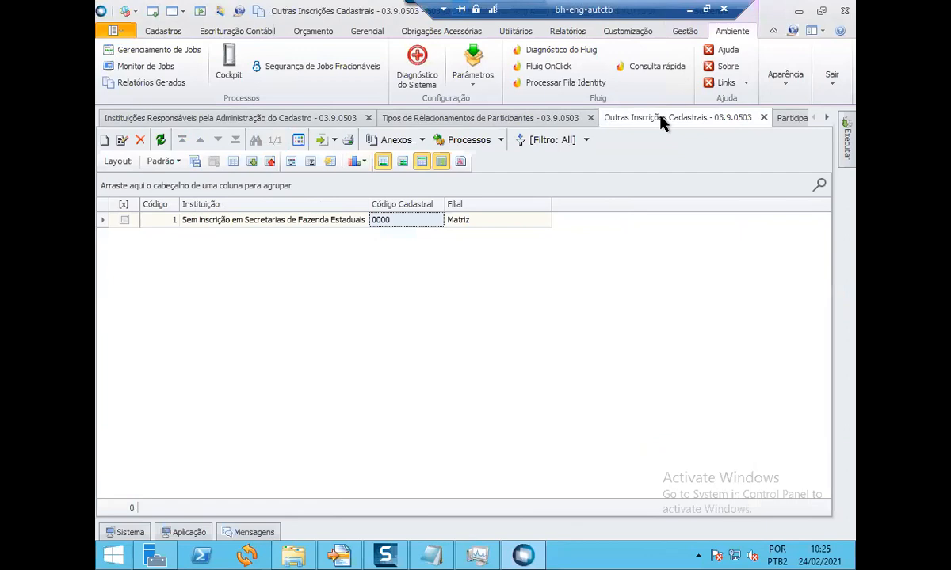
double_click(301, 221)
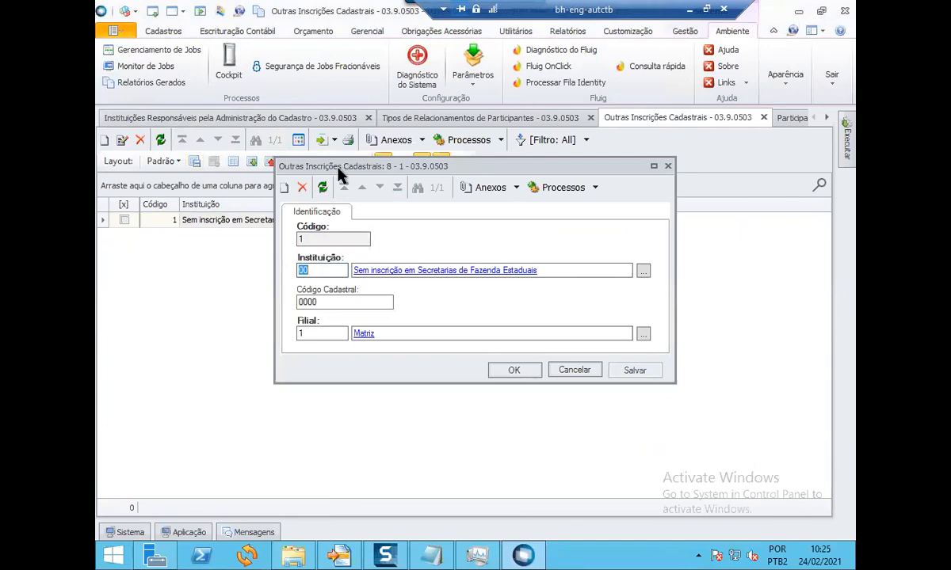
left_click_drag(338, 173, 341, 200)
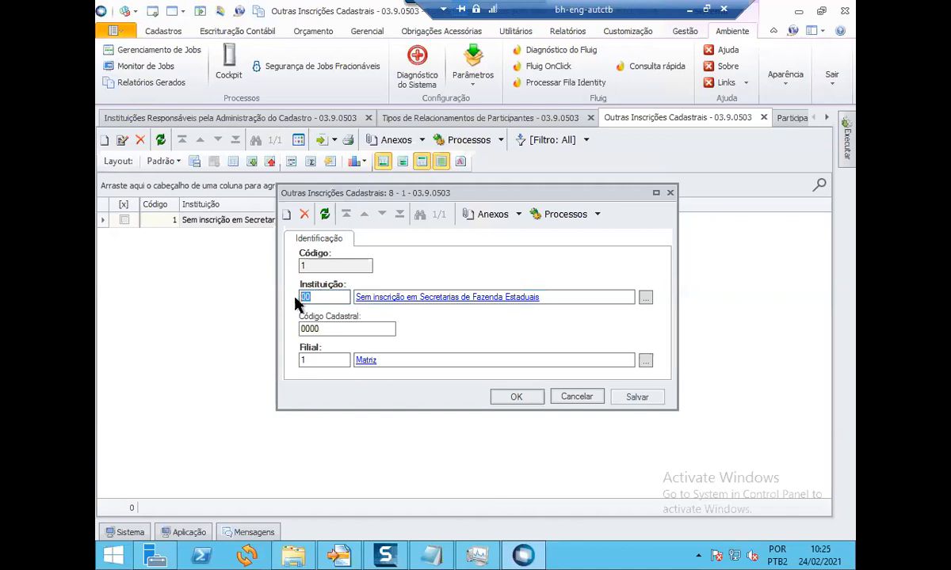
left_click(375, 300)
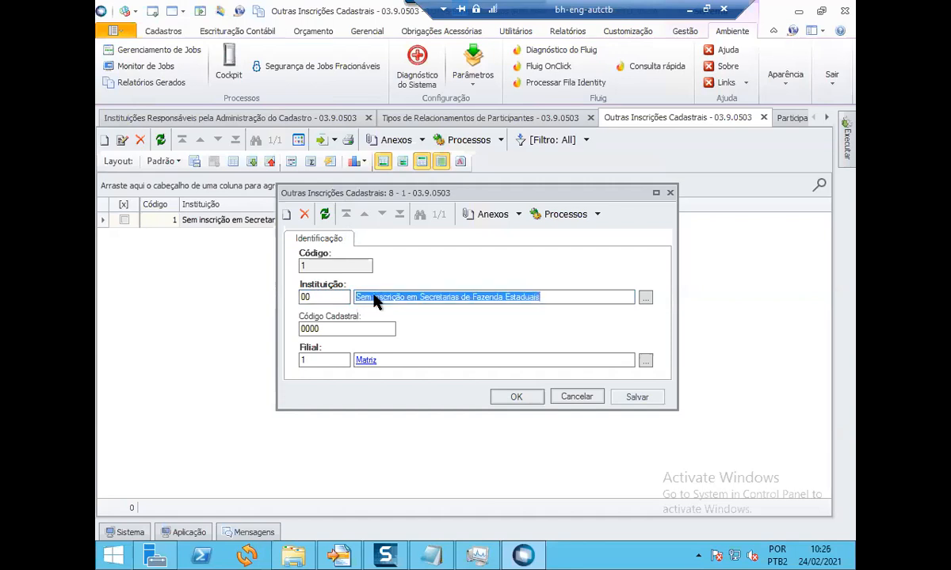
left_click(574, 344)
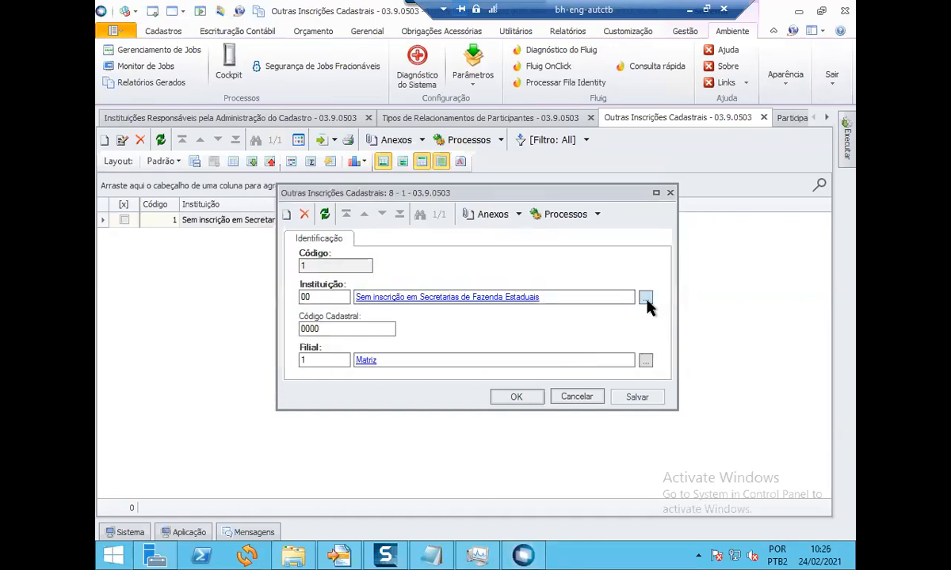
Look up the responsible institutions with the description filter % and examine the codes for federal agencies and state finance departments.
left_click(645, 297)
type("%")
key("Return")
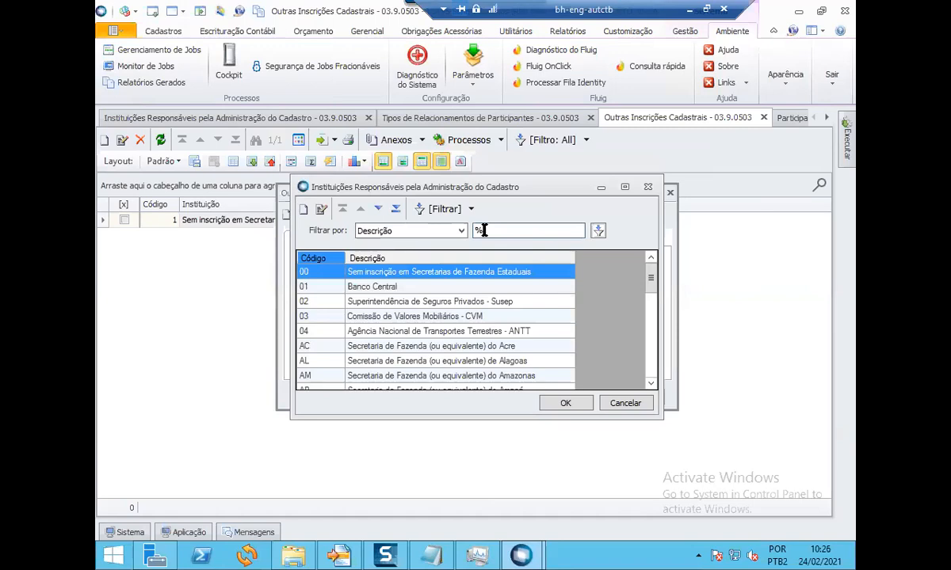
left_click(431, 308)
scroll(431, 314, "down", 8)
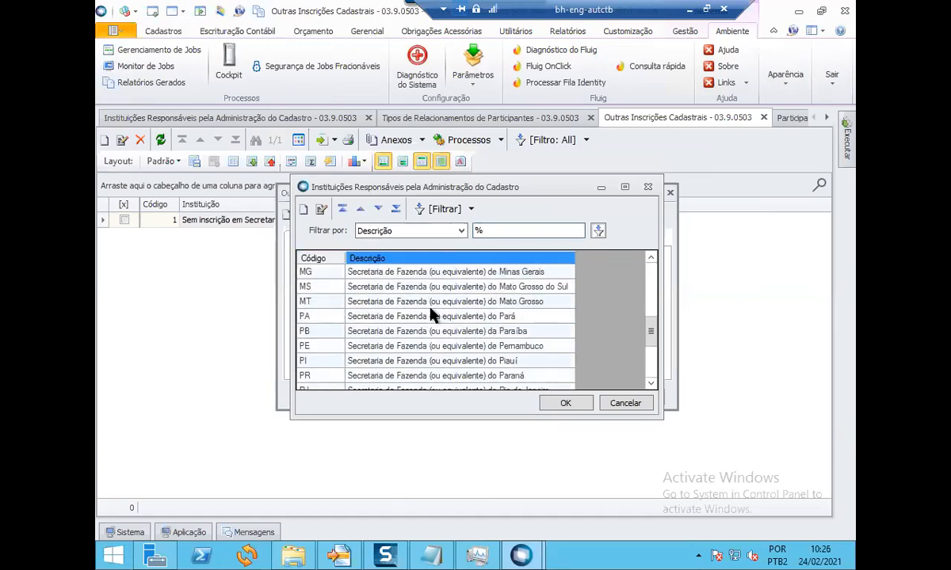
left_click(329, 339)
scroll(448, 331, "up", 1)
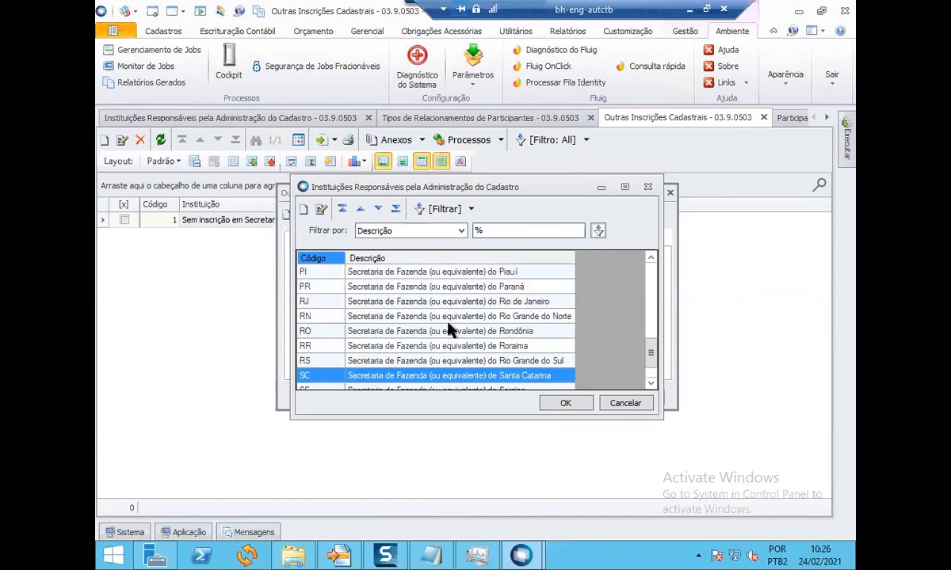
scroll(448, 329, "up", 1)
scroll(448, 329, "up", 2)
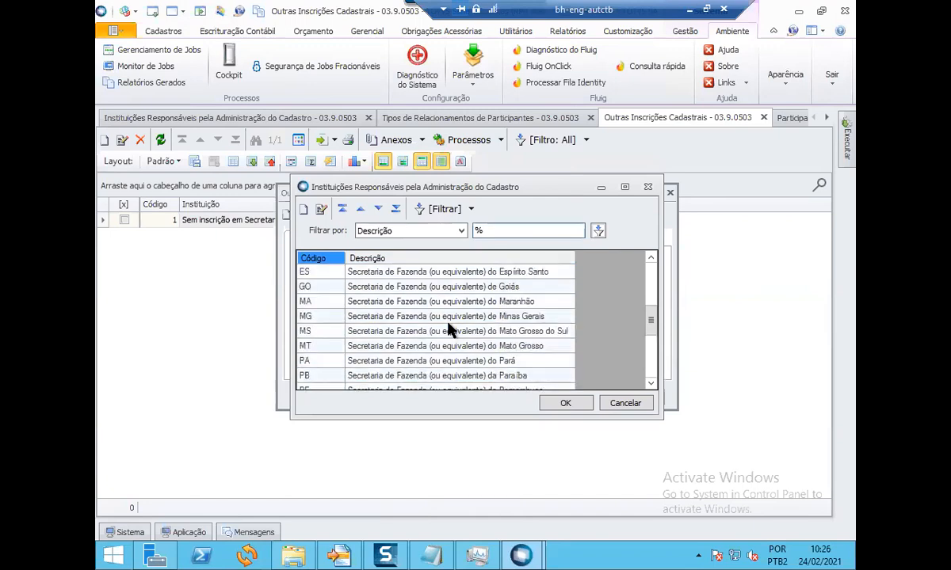
left_click(331, 317)
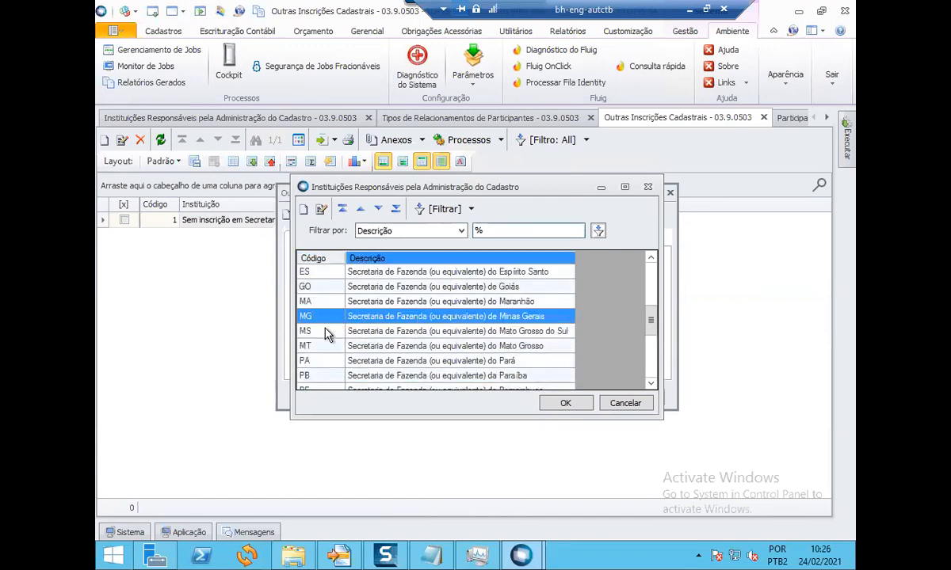
left_click(389, 332)
scroll(388, 332, "up", 4)
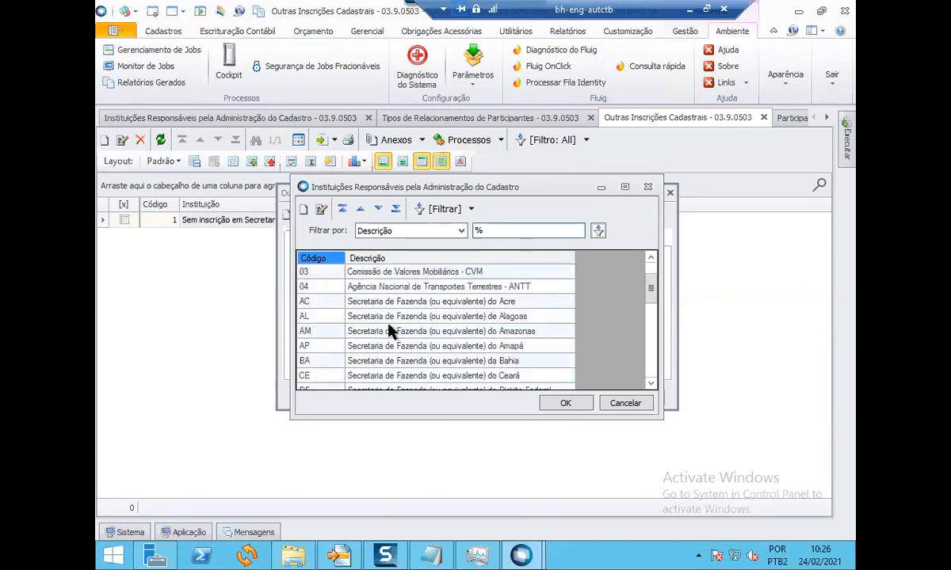
left_click(388, 332)
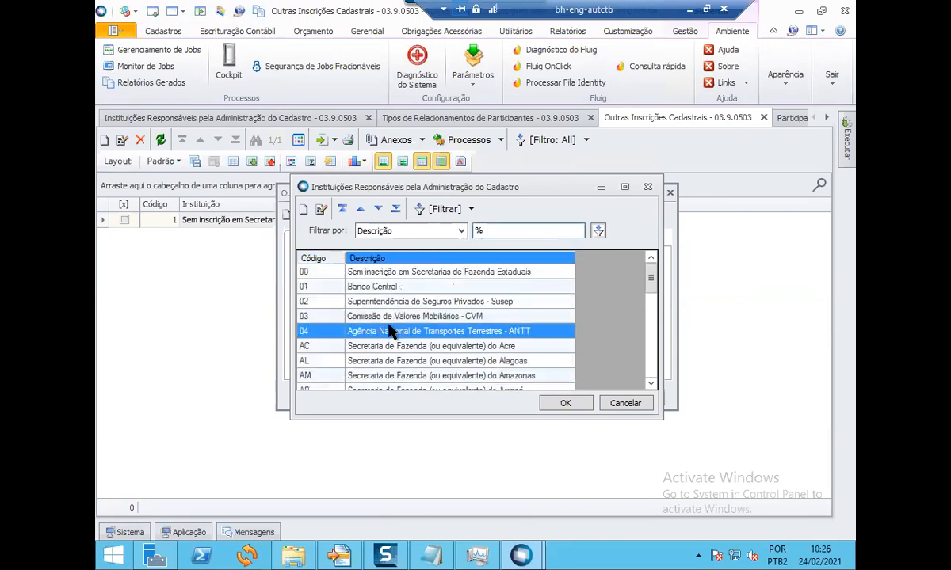
left_click(371, 316)
left_click(379, 330)
scroll(412, 331, "down", 1)
left_click(388, 332)
scroll(379, 360, "down", 1)
scroll(375, 368, "down", 2)
scroll(373, 361, "up", 1)
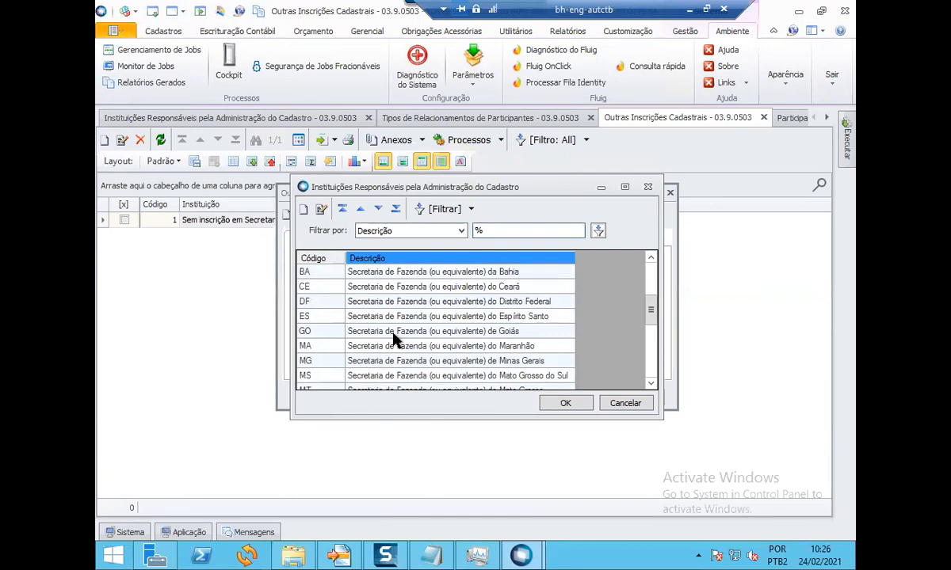
Assign AM, Secretaria de Fazenda do Amazonas, as the record's institution, and close the record discarding the changes.
left_click(566, 403)
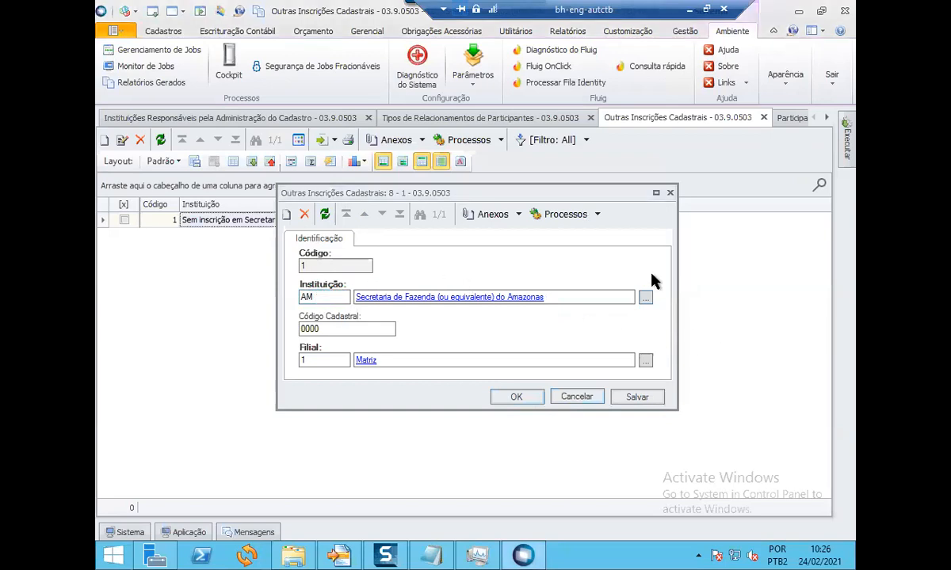
left_click(670, 193)
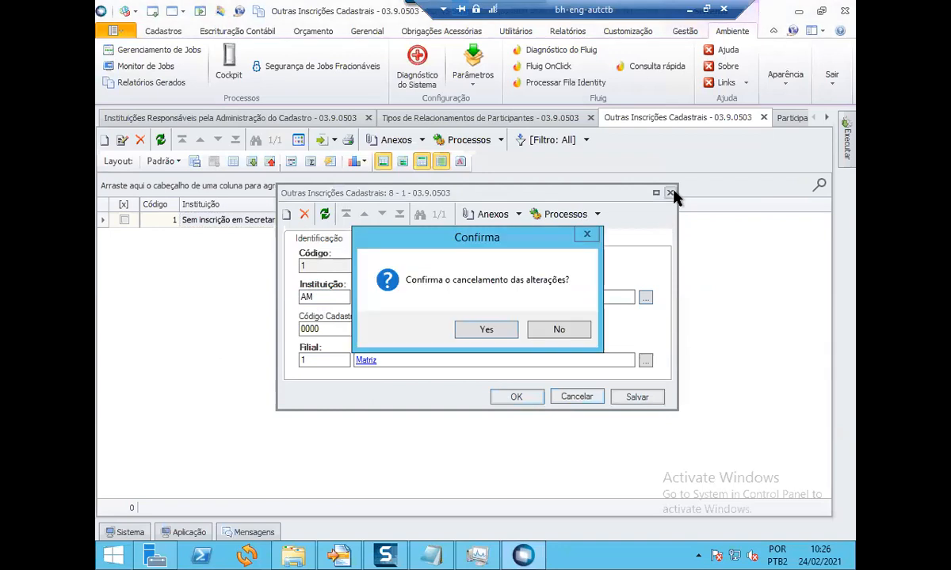
left_click(555, 330)
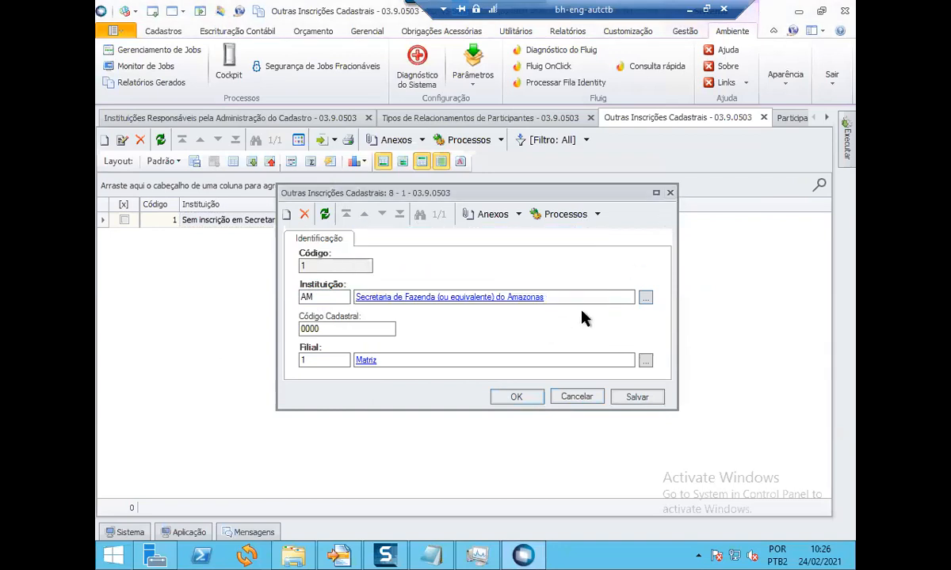
left_click(582, 397)
left_click(486, 330)
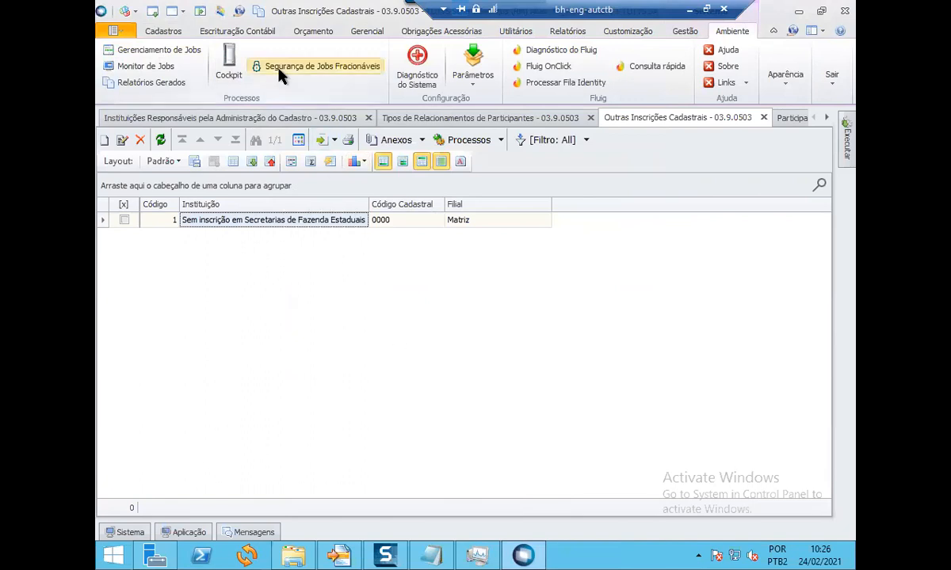
Restore the maximized TOTVS window to a floating one, move it lower on the desktop and enlarge it.
left_click(682, 214)
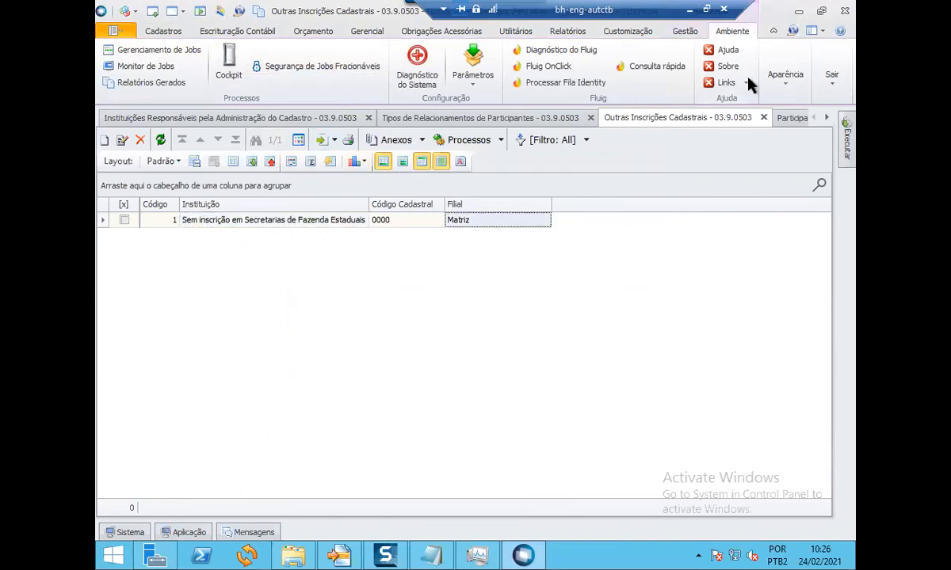
left_click(148, 12)
left_click(821, 12)
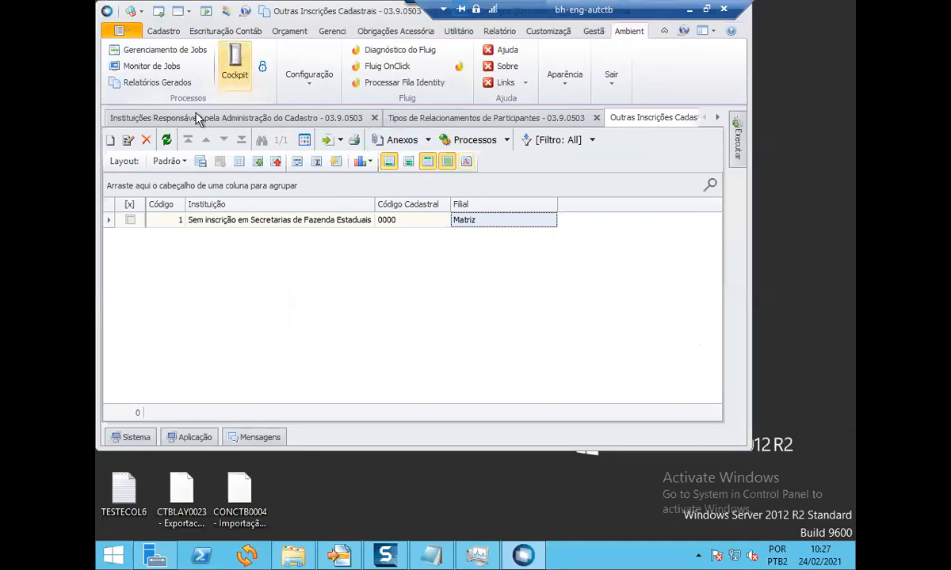
left_click_drag(116, 13, 115, 75)
left_click_drag(400, 79, 438, 71)
left_click_drag(435, 437, 469, 505)
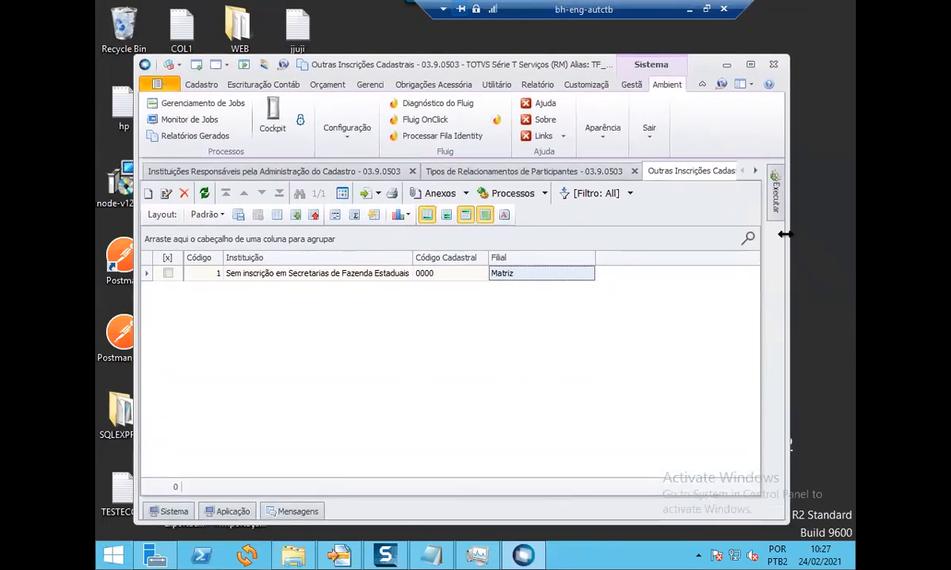
left_click_drag(785, 234, 834, 236)
Open the Qualificação de Assinantes registration from the Obrigações Acessórias SPED Contábil records, using the Todos filter.
left_click(432, 84)
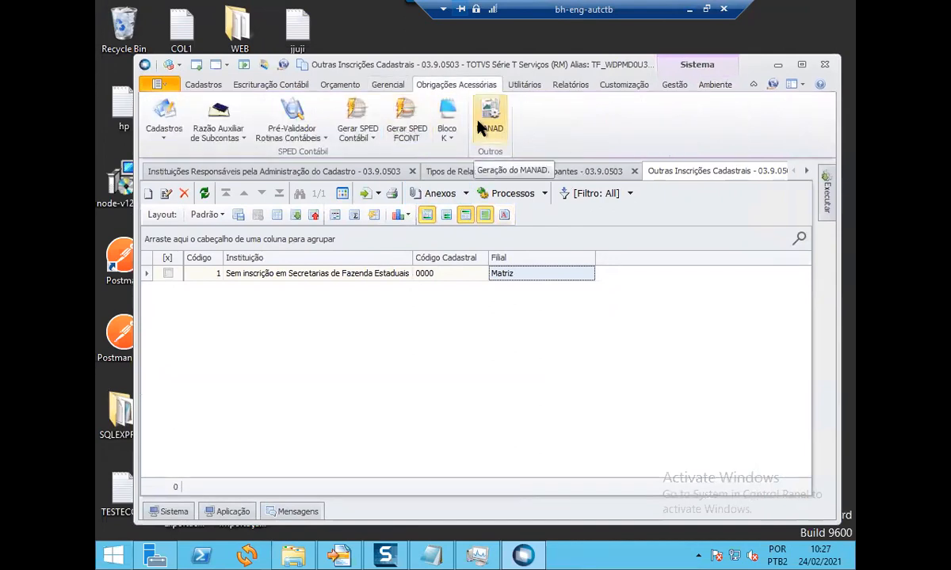
left_click(161, 136)
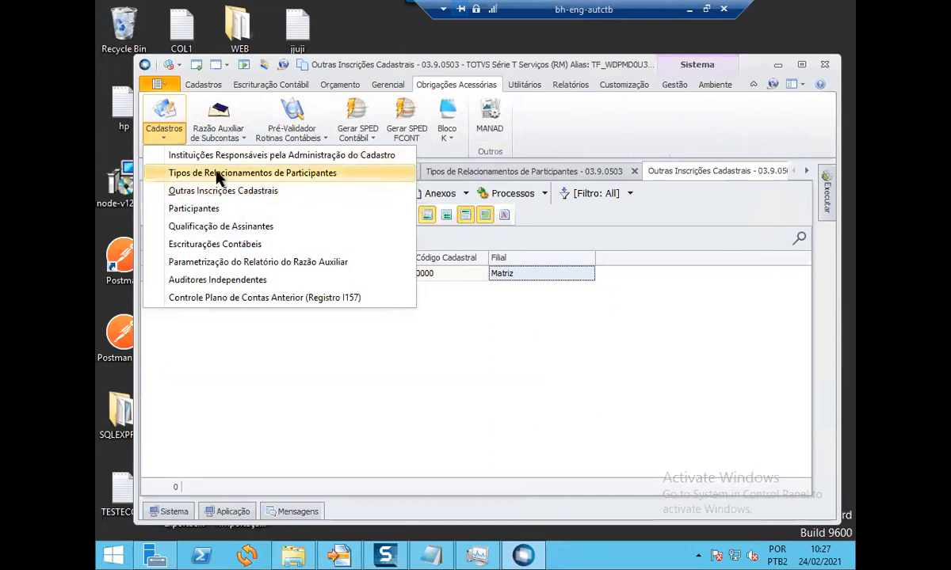
left_click_drag(134, 190, 113, 196)
left_click(128, 131)
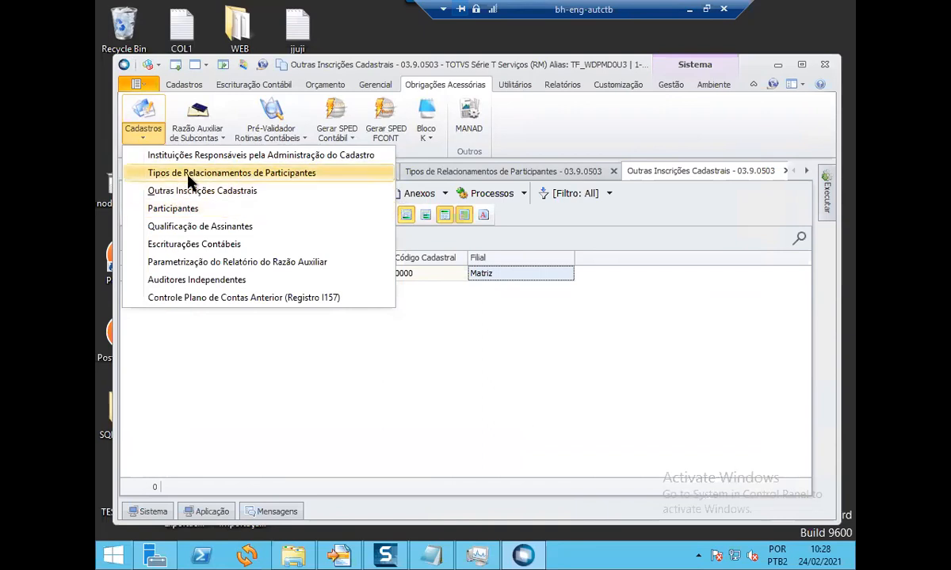
left_click(199, 227)
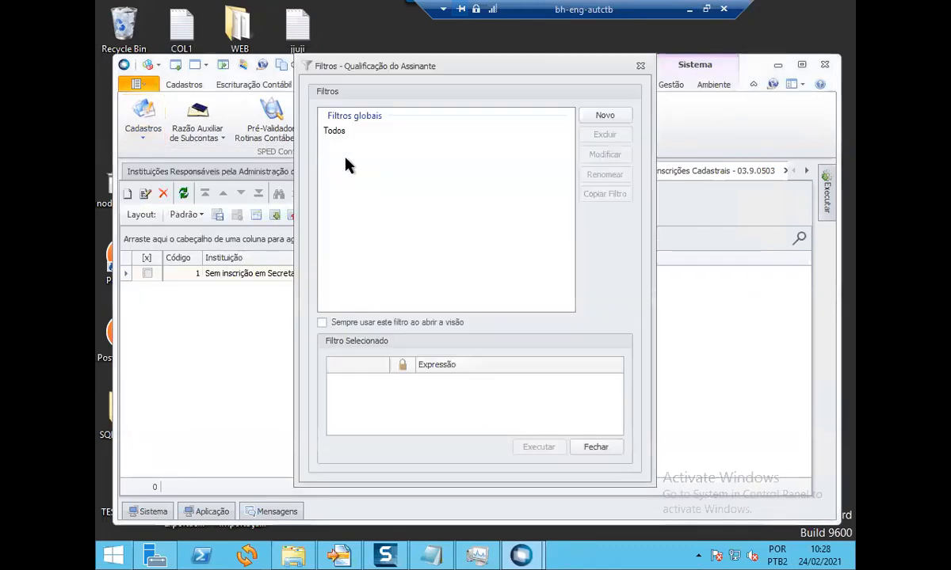
double_click(352, 133)
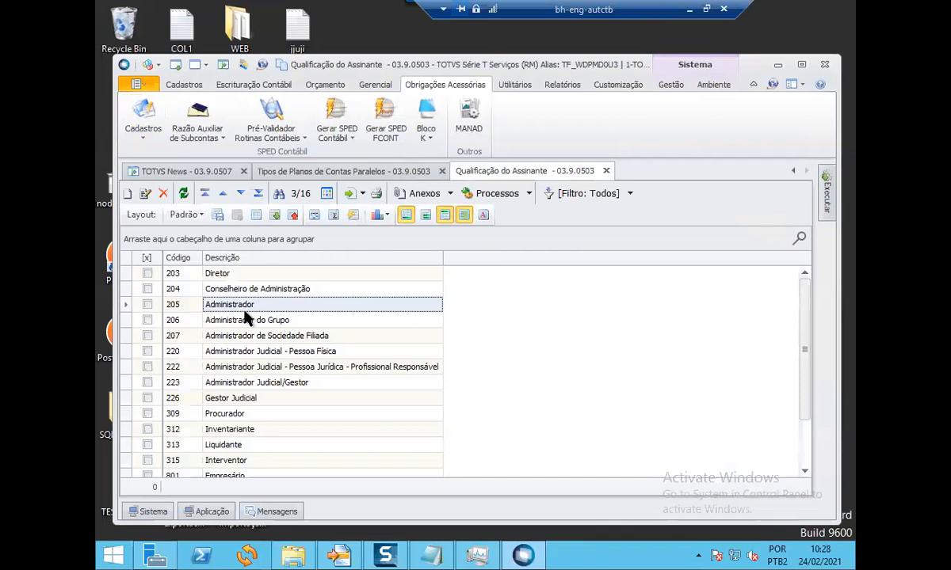
Select signer qualification 900, Contador, and widen the Descrição column of the list.
left_click_drag(117, 238, 106, 239)
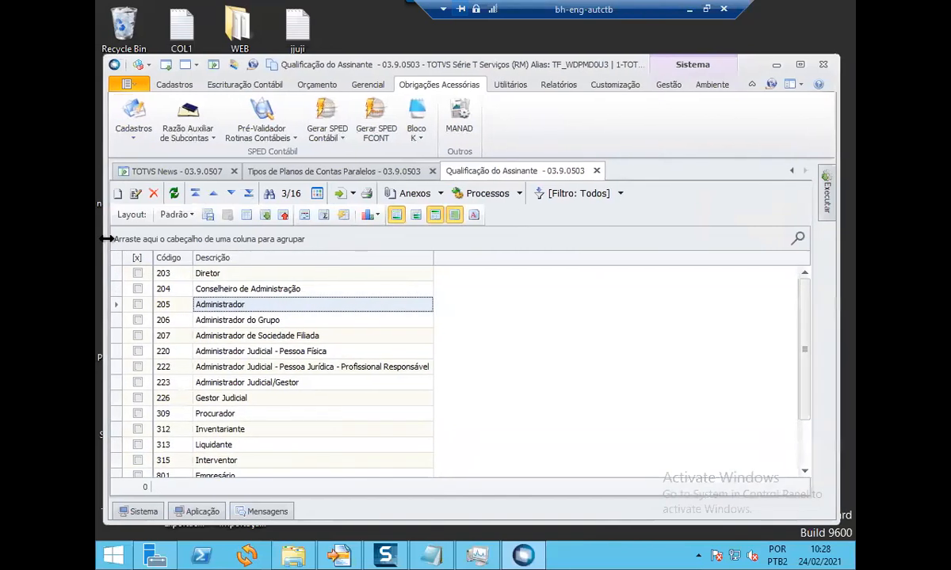
left_click(231, 368)
scroll(229, 366, "down", 3)
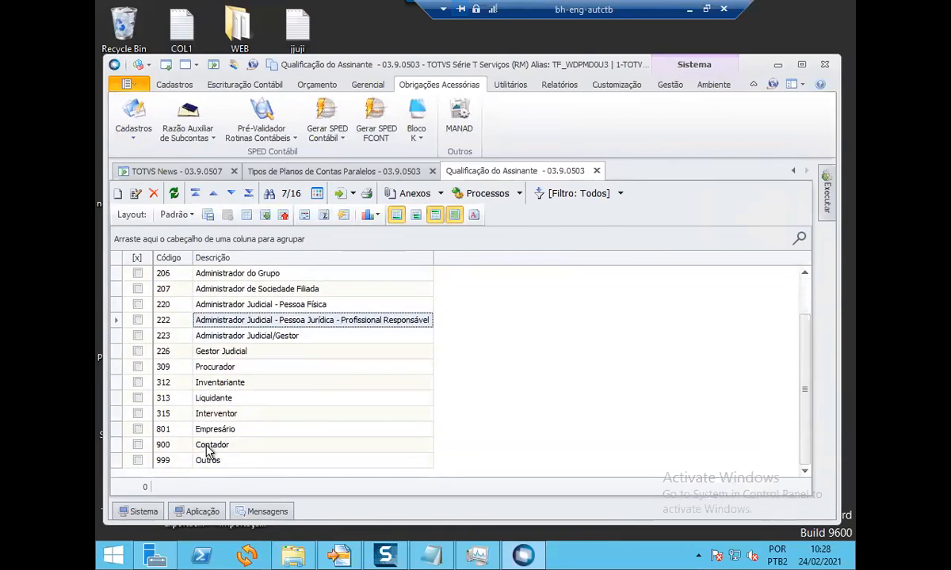
left_click(206, 446)
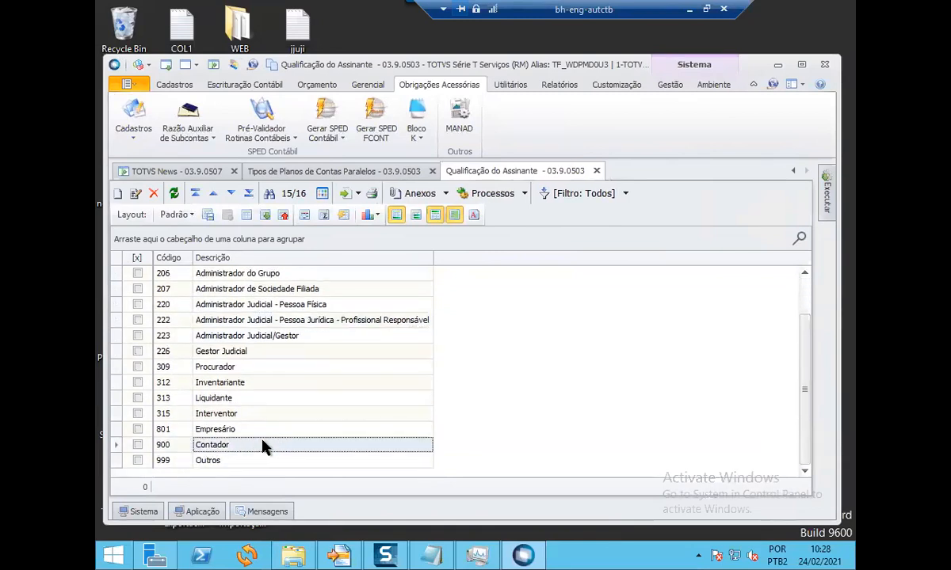
left_click_drag(432, 256, 465, 256)
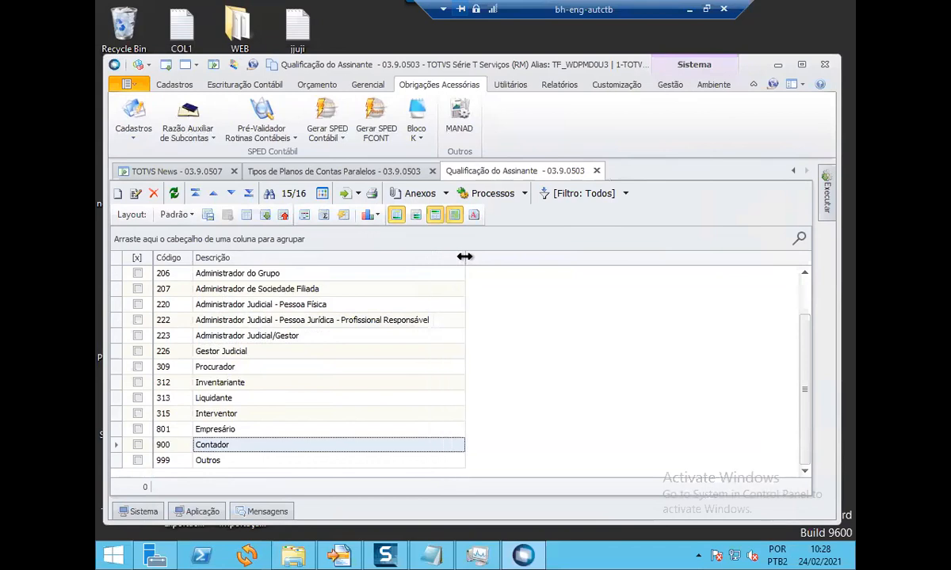
Look through the signer qualification codes in the list, including 309 Procurador and 900 Contador.
left_click(279, 451)
key("Up")
key("Up")
key("Up")
key("Up")
key("Up")
key("Up")
key("Up")
key("Up")
key("Up")
key("Up")
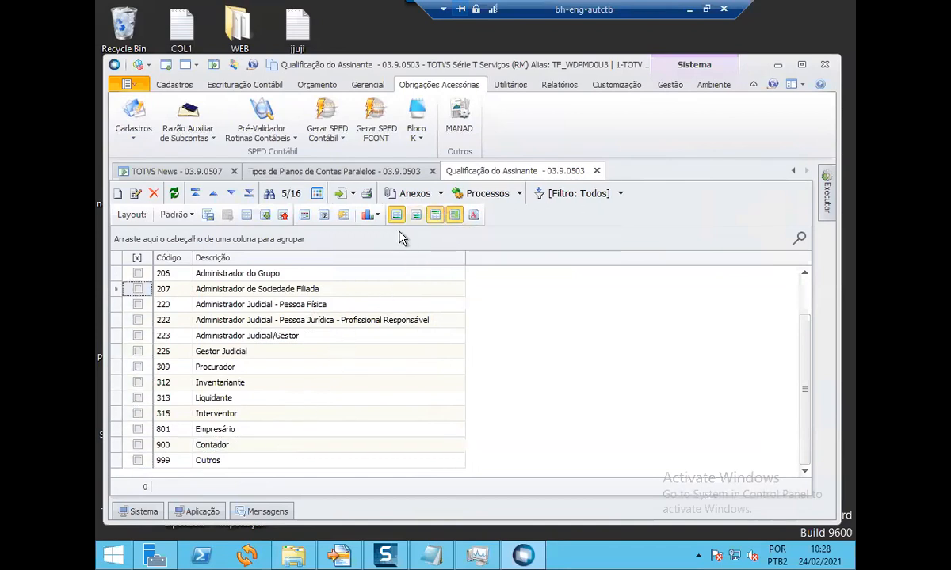
left_click(238, 369)
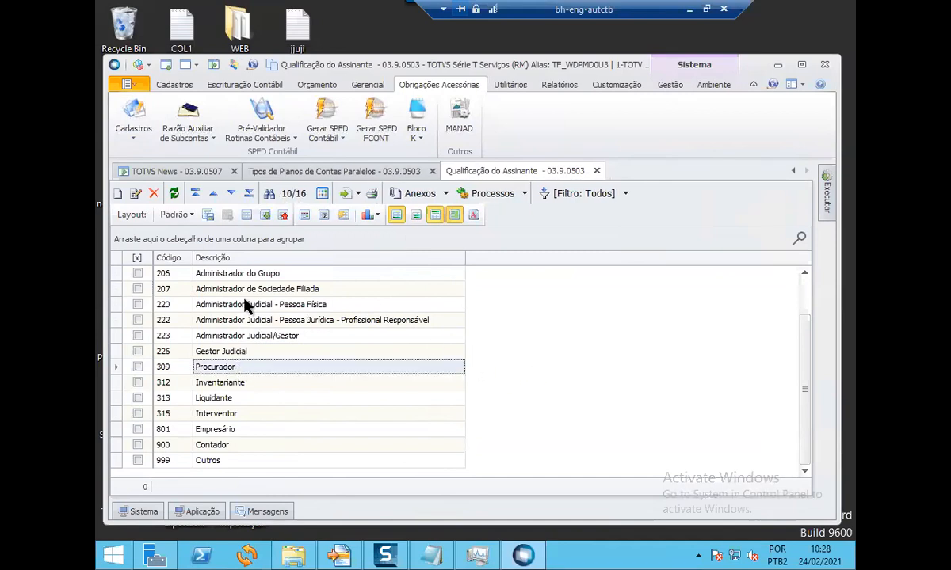
left_click(206, 444)
scroll(214, 325, "up", 1)
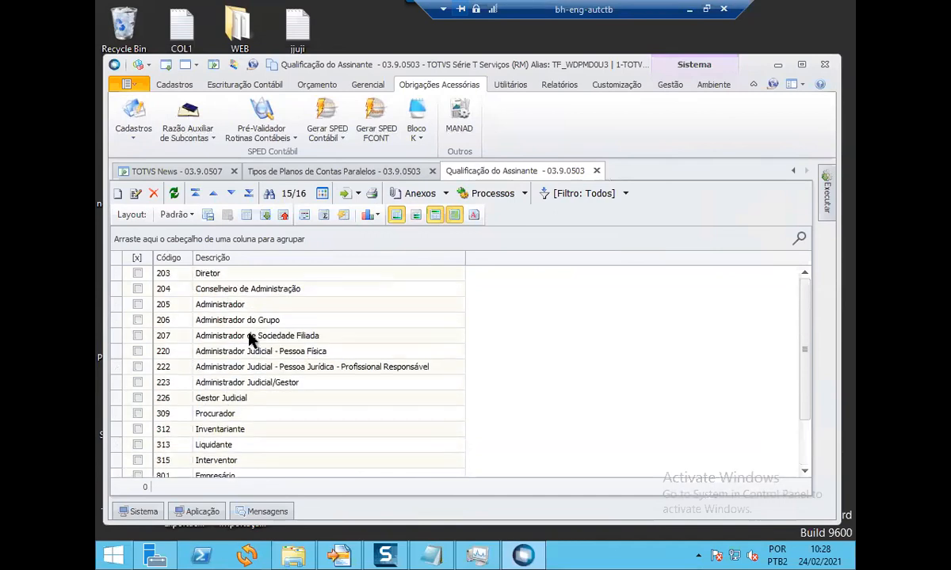
Bring up the already open Escriturações Contábeis list.
left_click(133, 136)
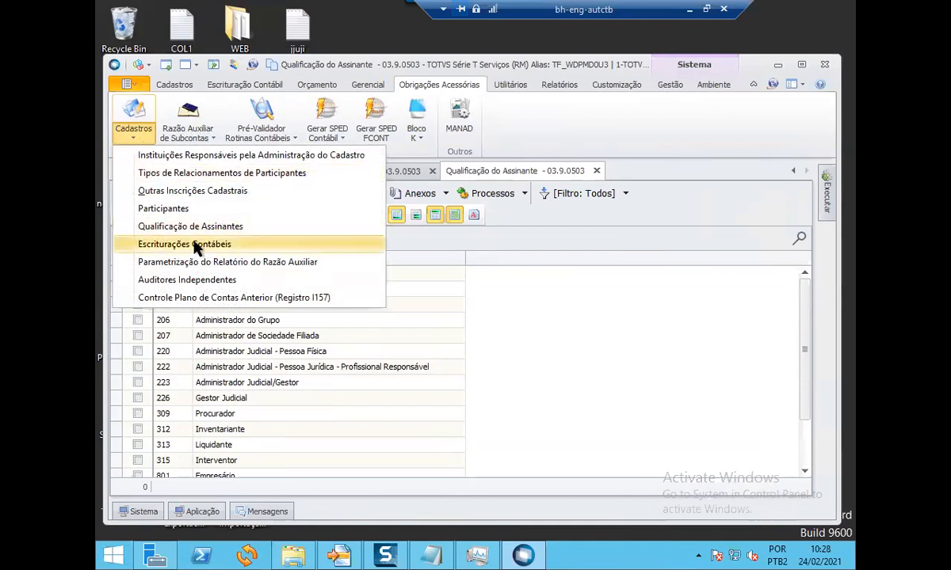
left_click(492, 335)
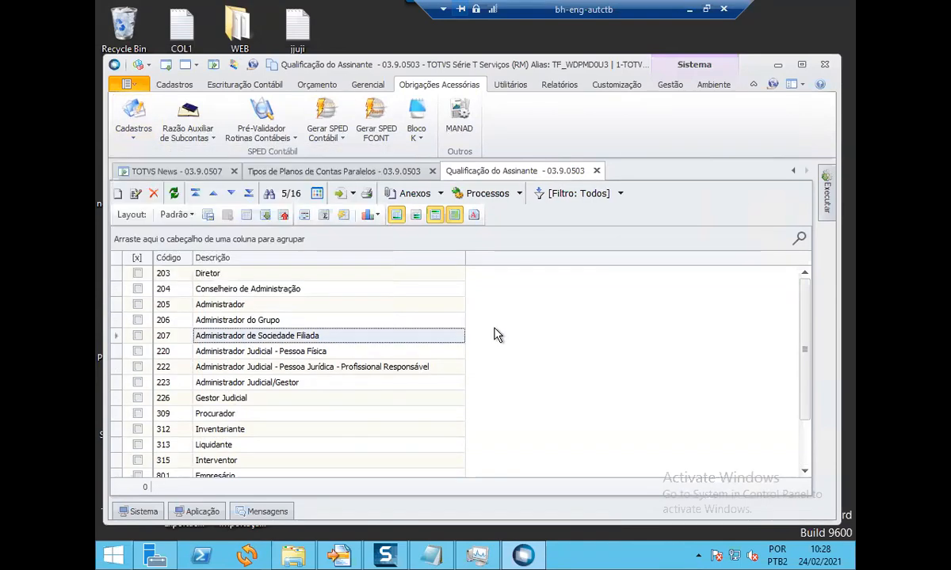
left_click(132, 127)
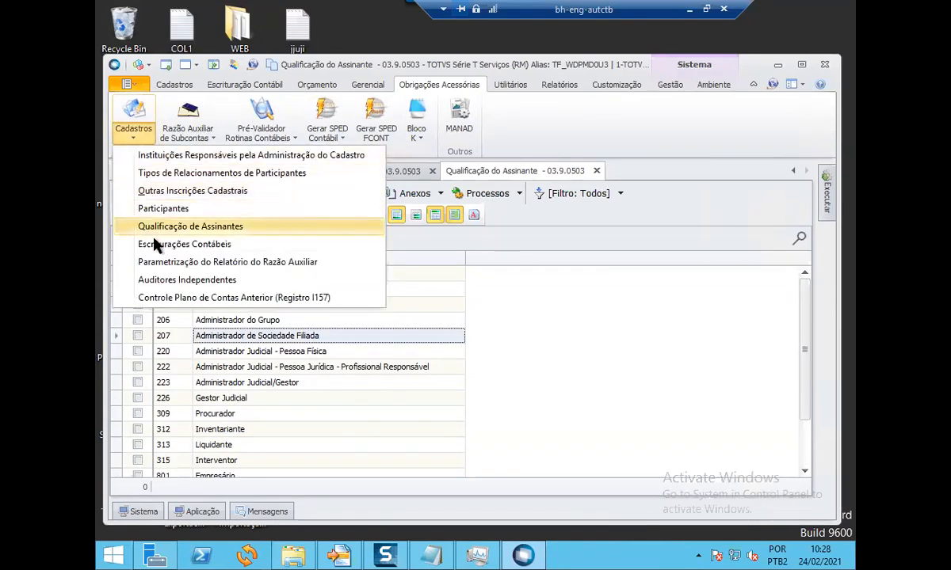
left_click(502, 309)
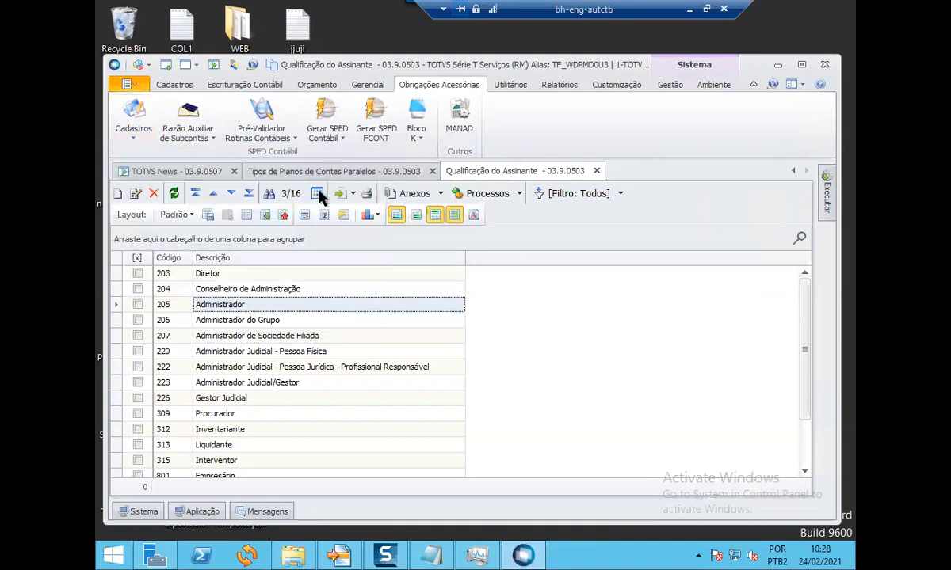
left_click(793, 172)
left_click(793, 171)
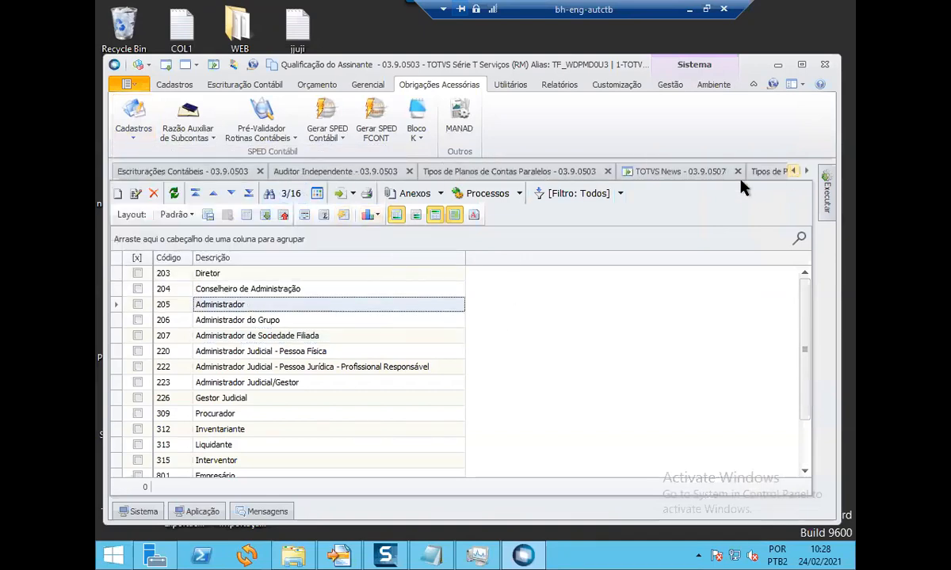
left_click(166, 170)
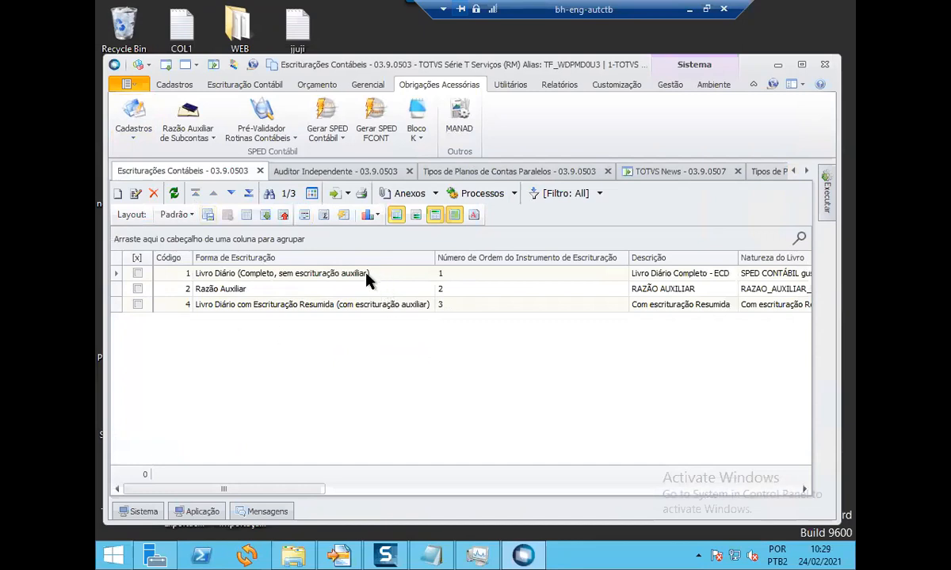
Open the Livro Diário Completo - ECD bookkeeping record and review its identification, additional data with bookkeeping dates, and Layout 2.0/3.0 settings.
double_click(298, 274)
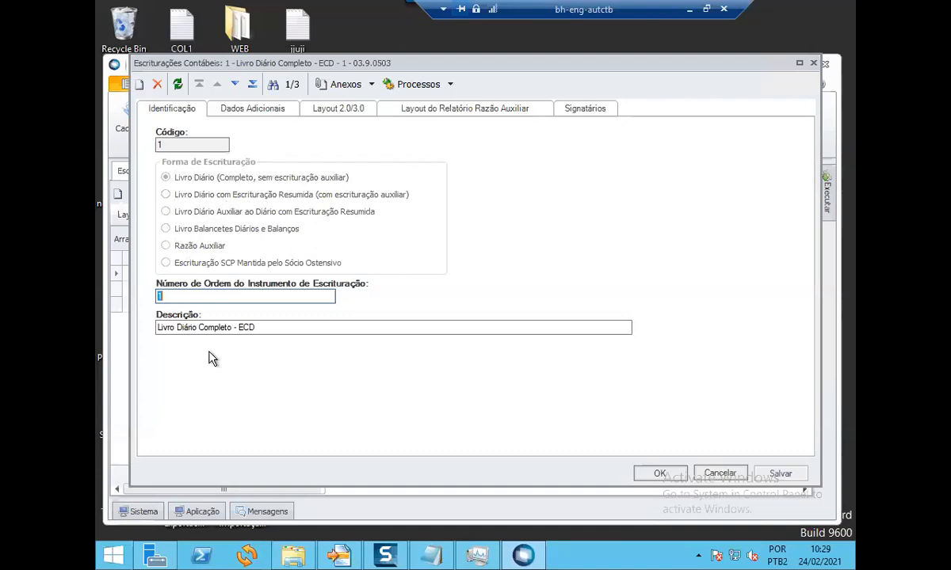
left_click_drag(256, 327, 207, 327)
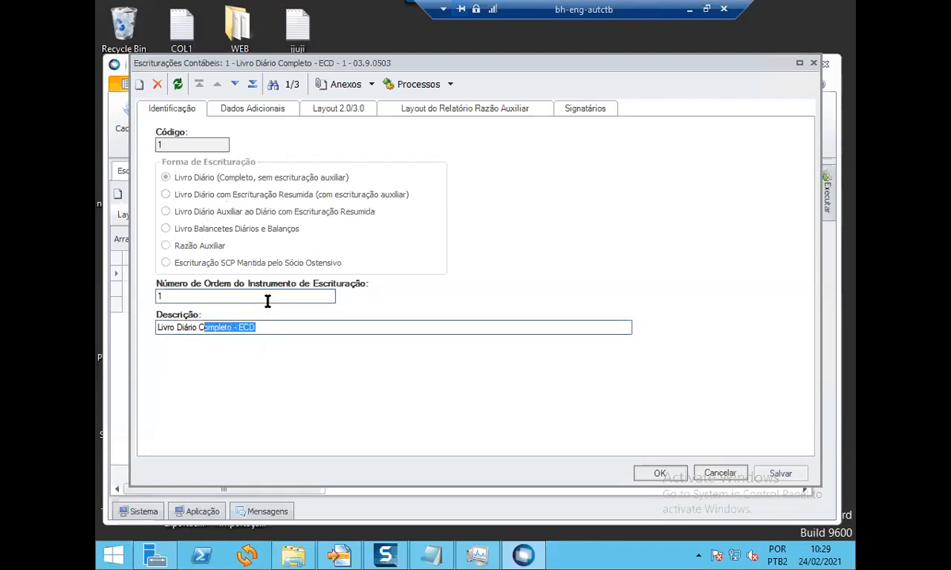
left_click(255, 111)
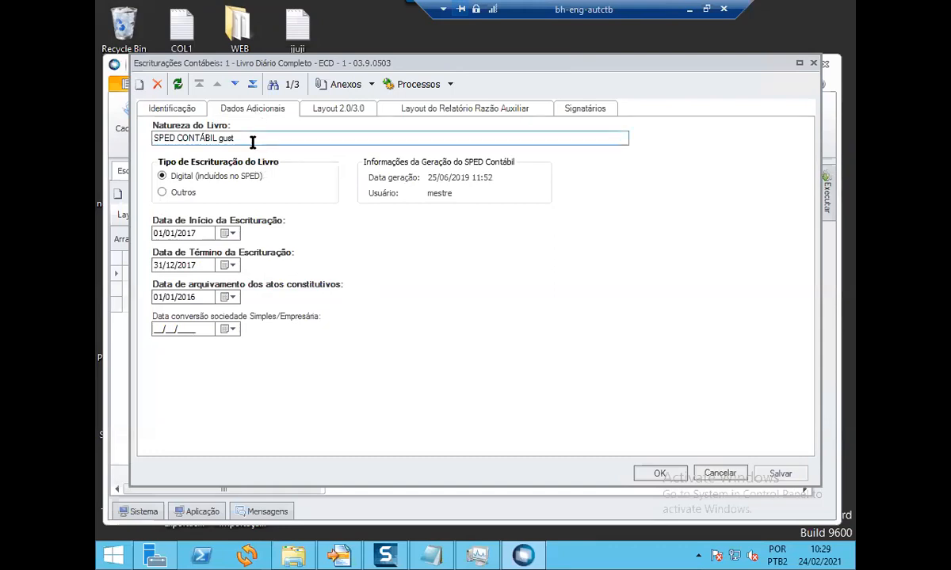
left_click_drag(175, 233, 194, 233)
left_click(197, 265)
left_click(336, 112)
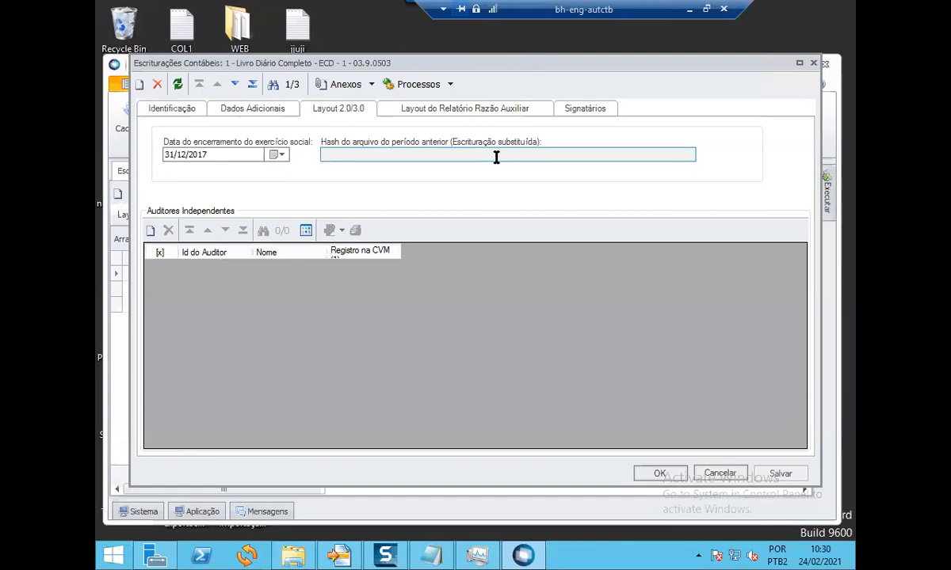
Try to open the Razão Auxiliar report layout of the Livro Diário record, checking its Forma de Escrituração in between.
left_click(468, 110)
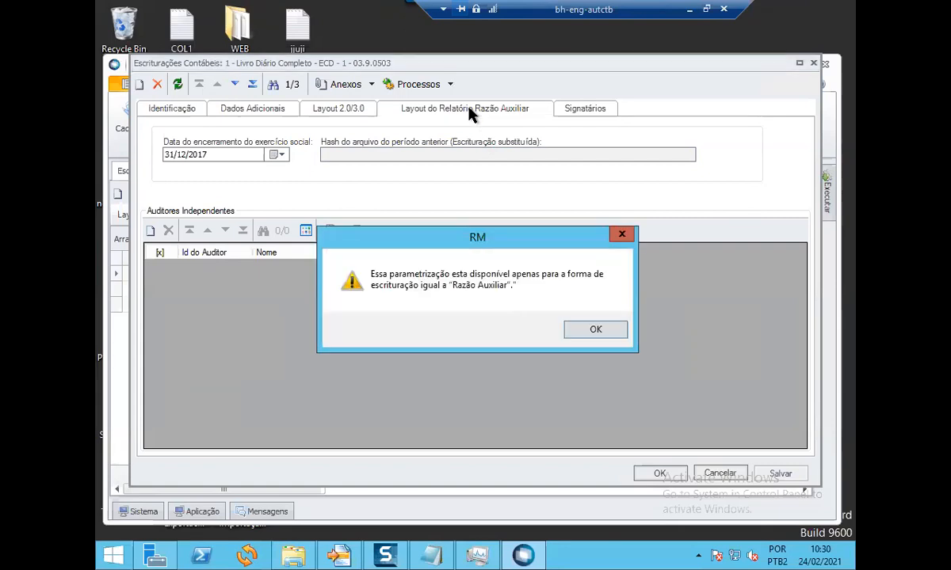
left_click(576, 334)
left_click(175, 110)
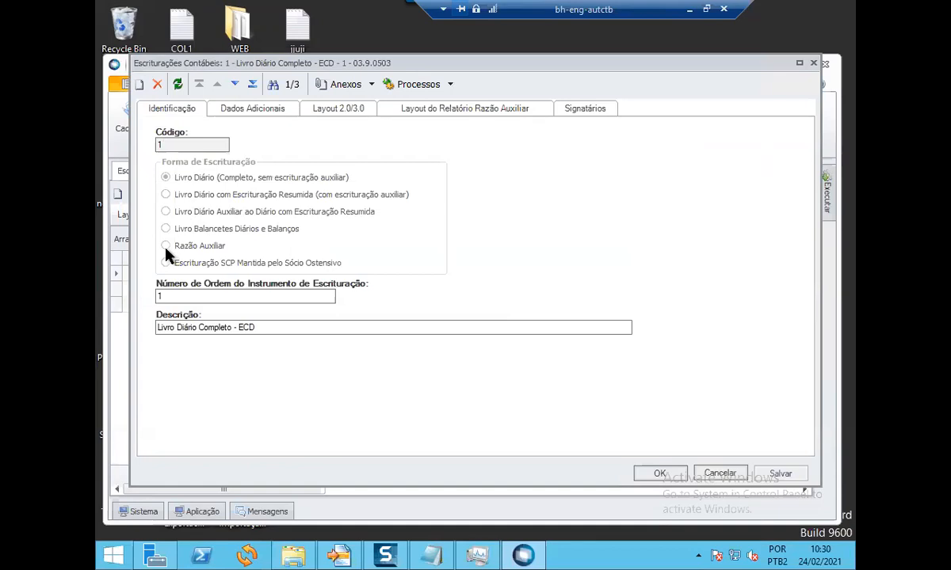
left_click(472, 113)
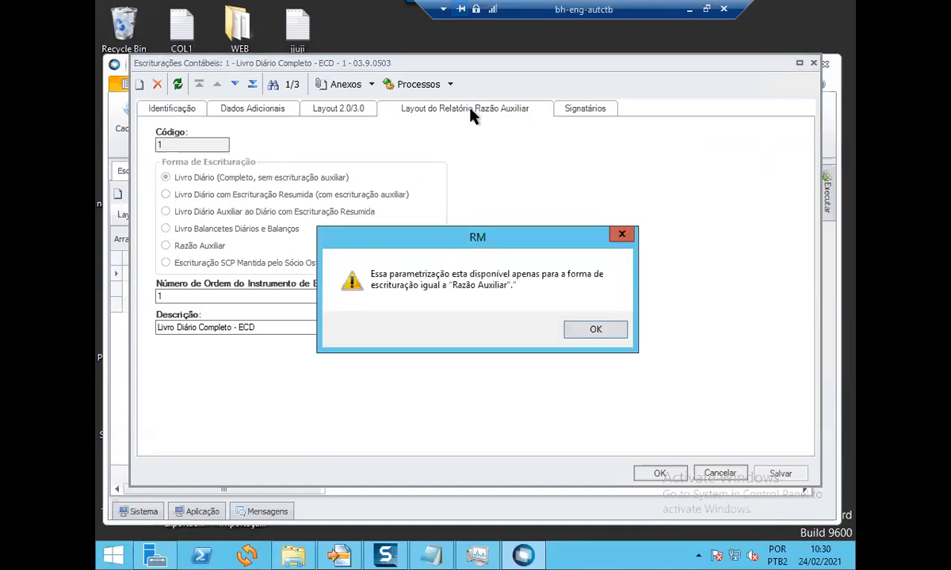
left_click(580, 332)
Replace the name of the signatory with qualification 900, Contador, review the signatory's additional data, and confirm the signatory record.
left_click(588, 112)
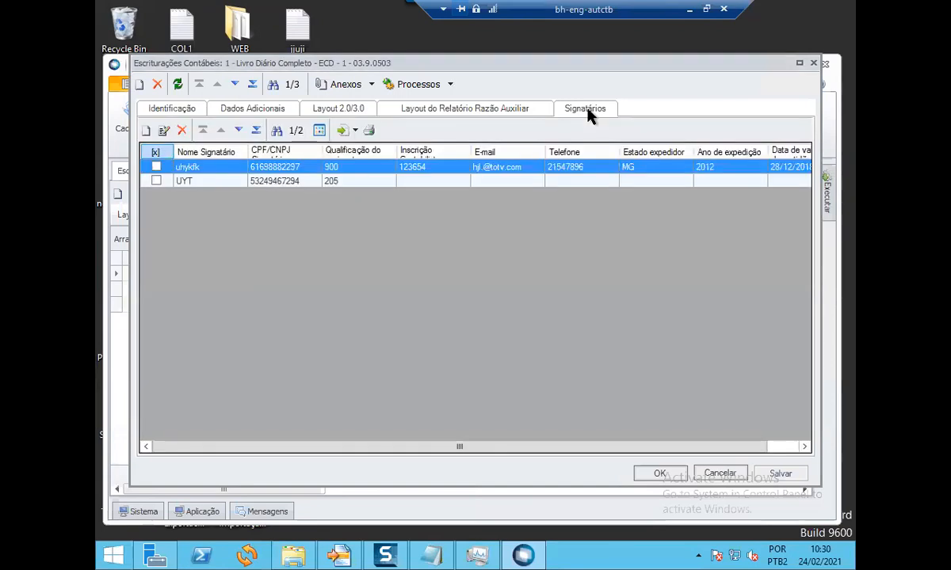
double_click(212, 168)
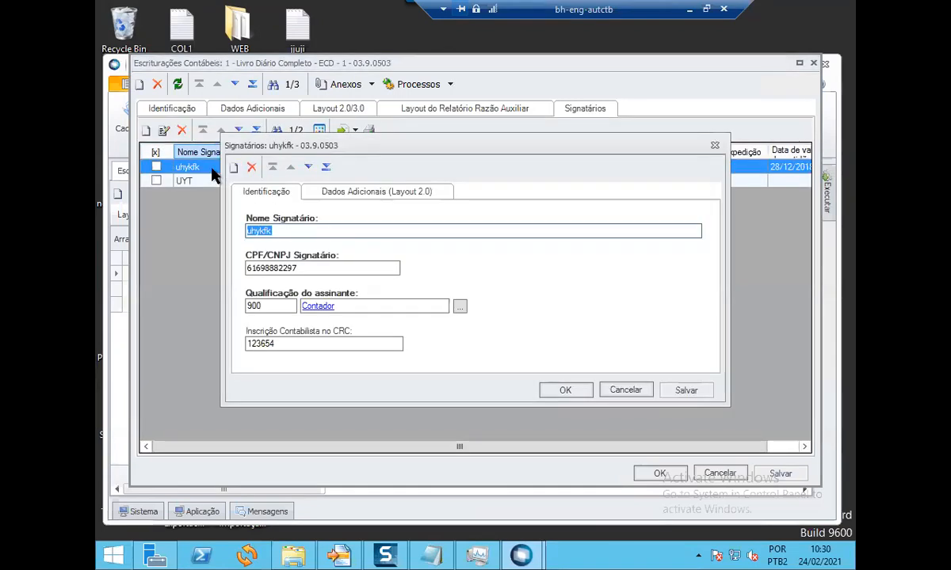
left_click_drag(253, 232, 263, 304)
double_click(261, 231)
type("Robe")
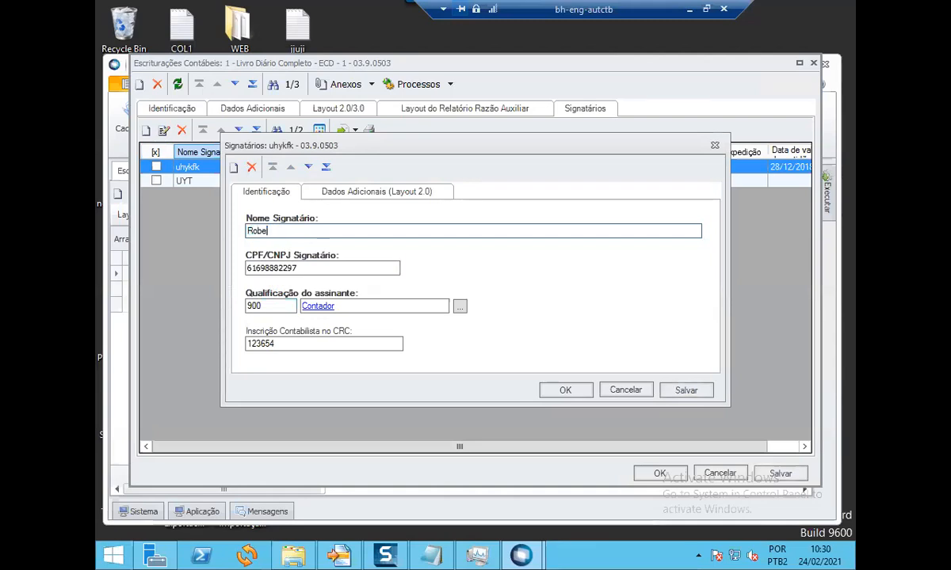
type("rto")
left_click(378, 194)
left_click(252, 194)
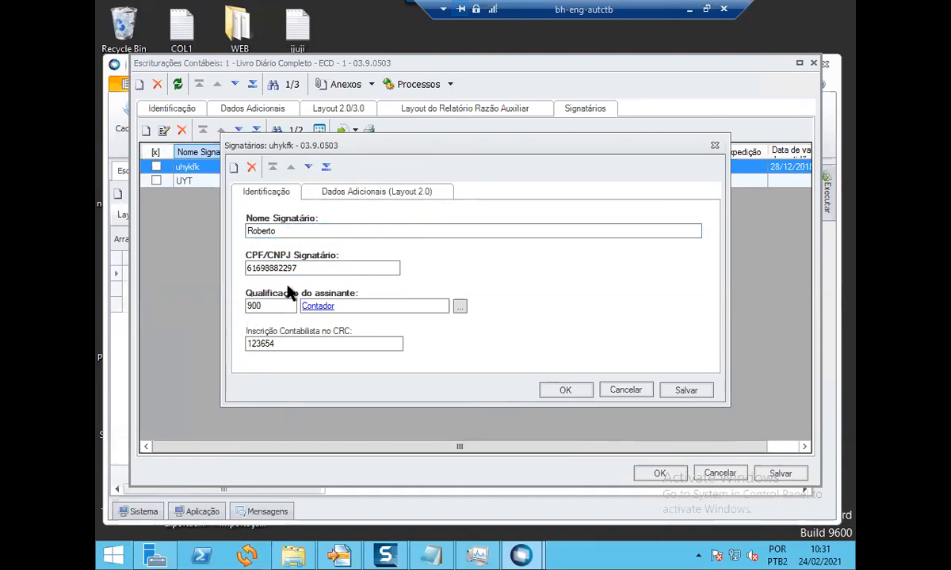
left_click_drag(277, 306, 227, 299)
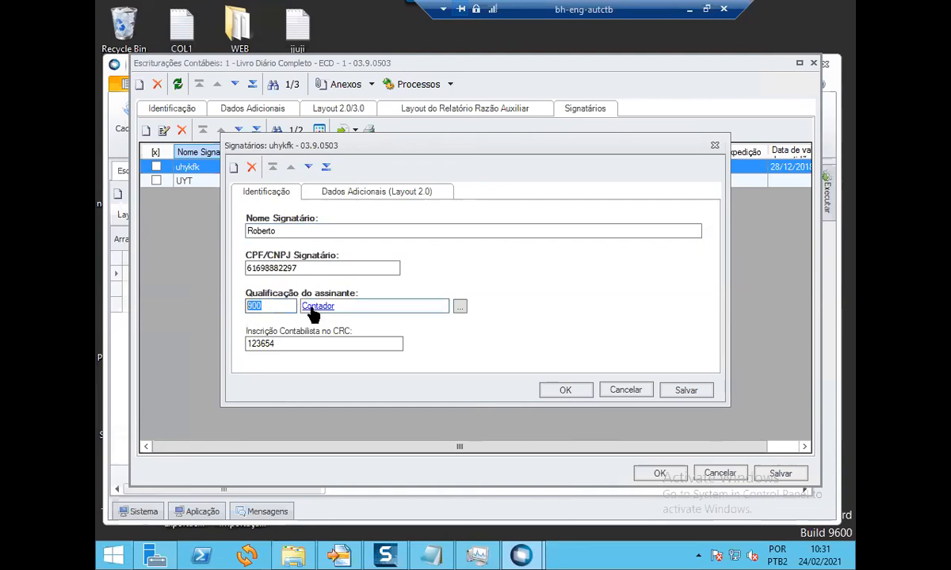
left_click(563, 392)
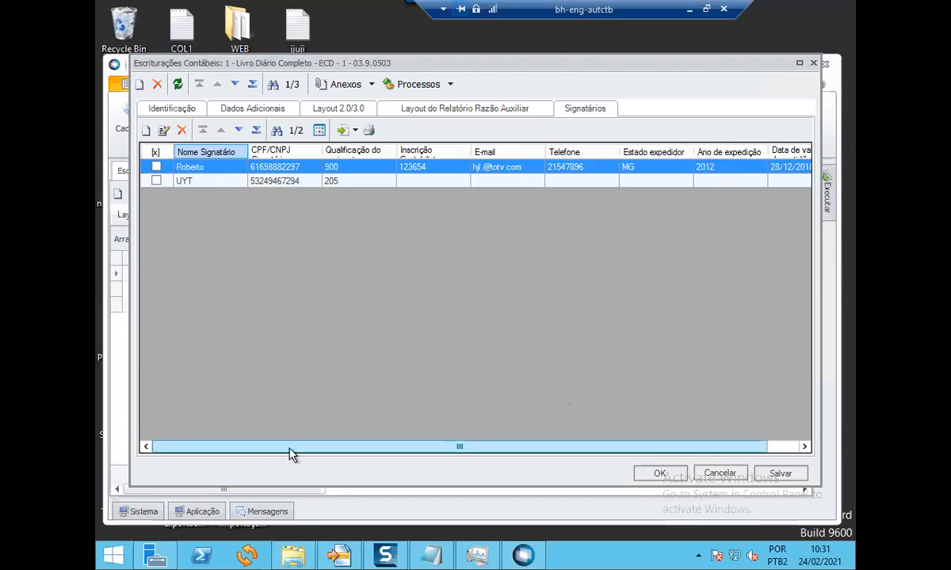
Return to the bookkeeping record's identification data and close the record discarding the changes.
left_click(166, 110)
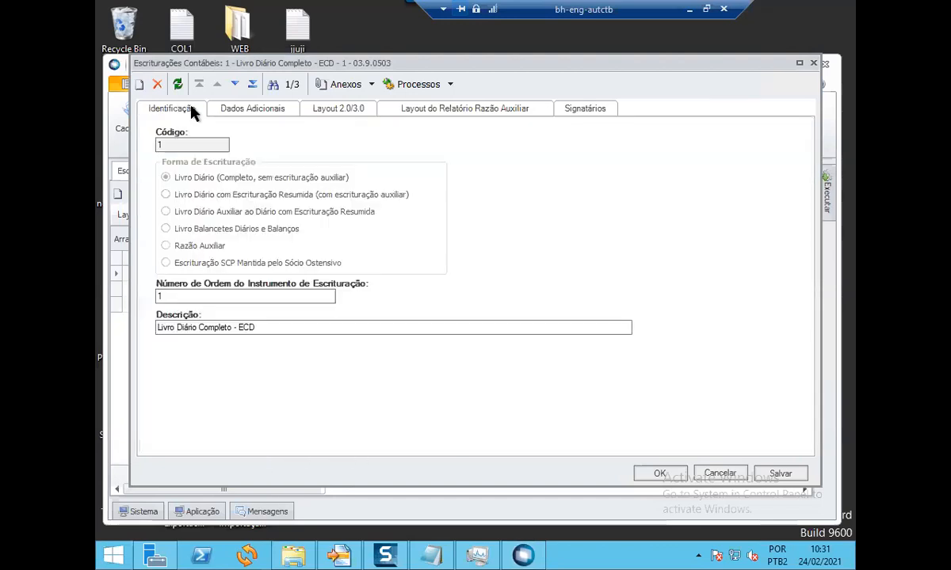
left_click(715, 473)
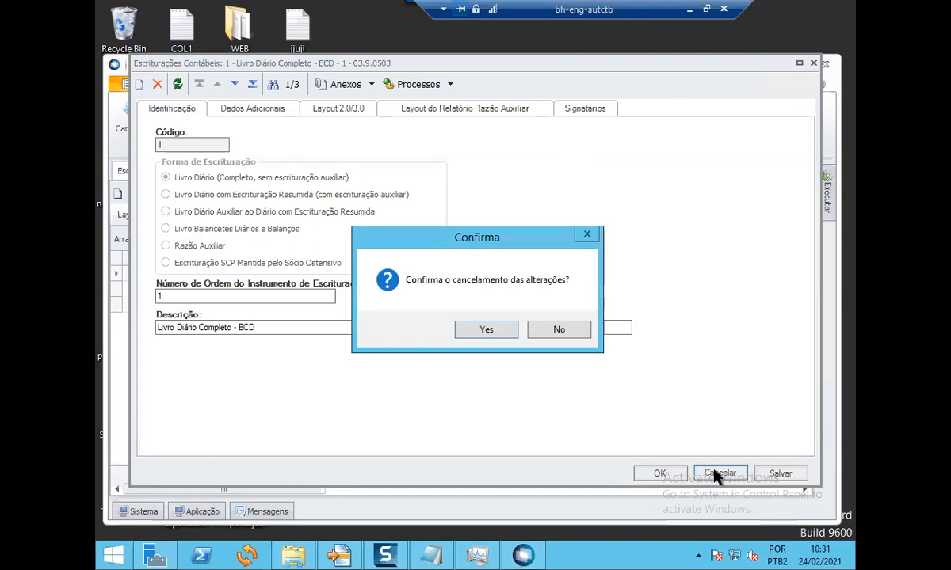
left_click(484, 331)
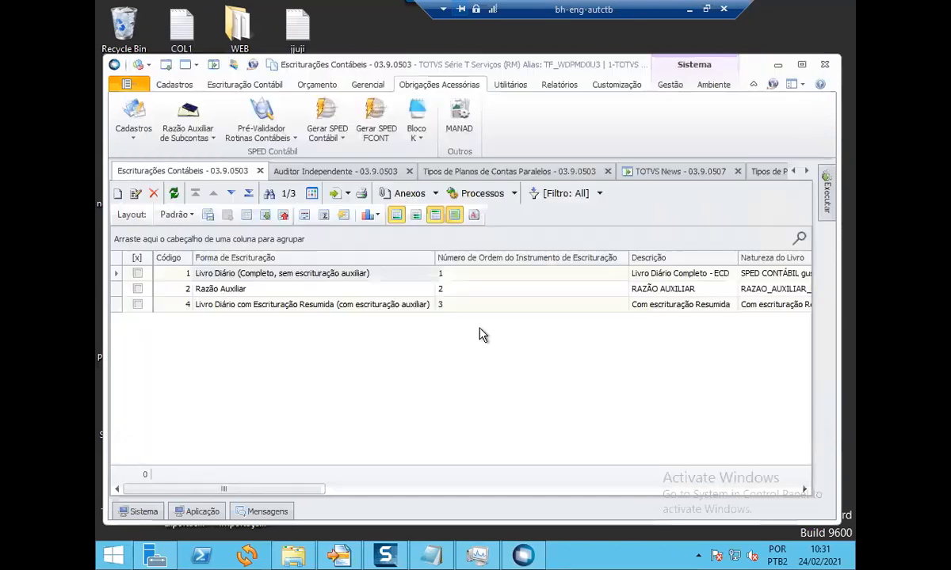
left_click(132, 134)
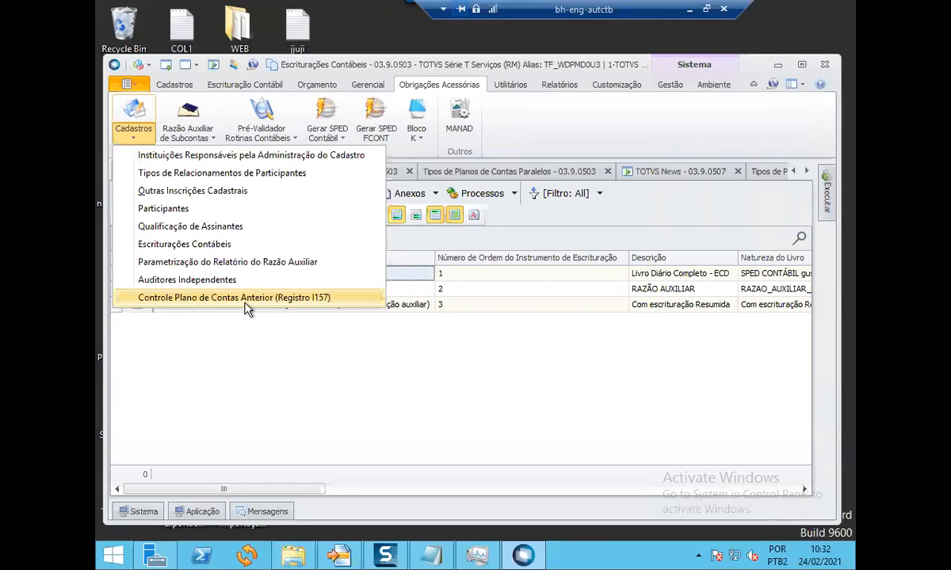
left_click(259, 395)
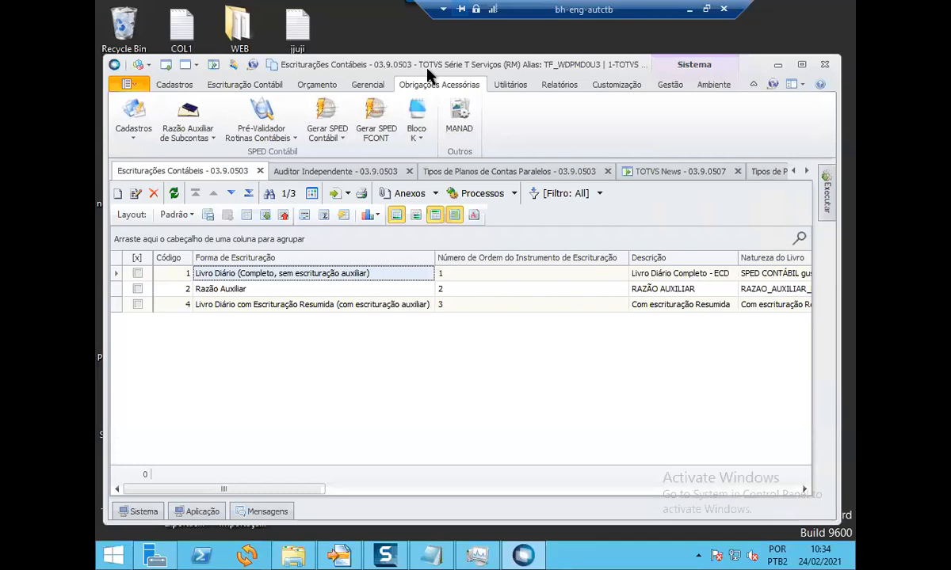
left_click(418, 139)
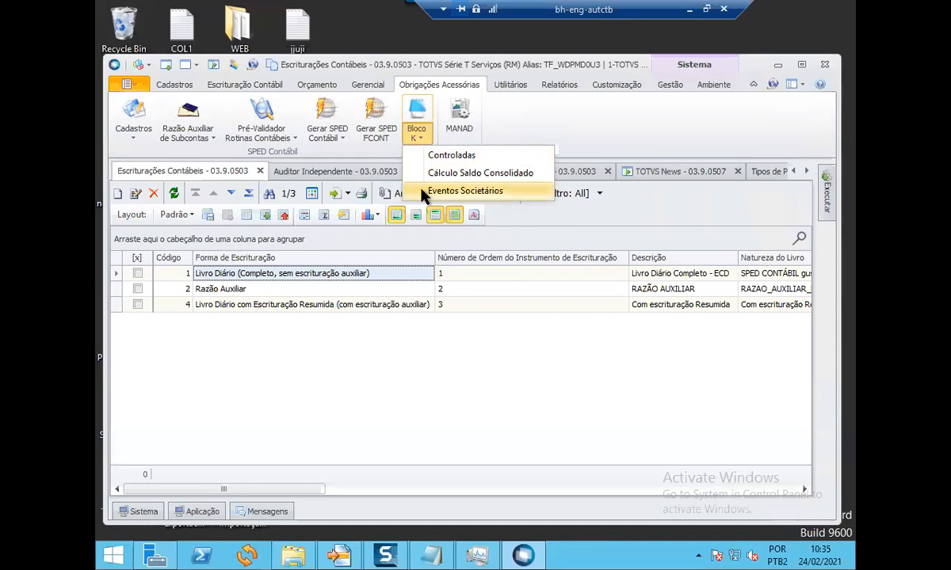
left_click(569, 122)
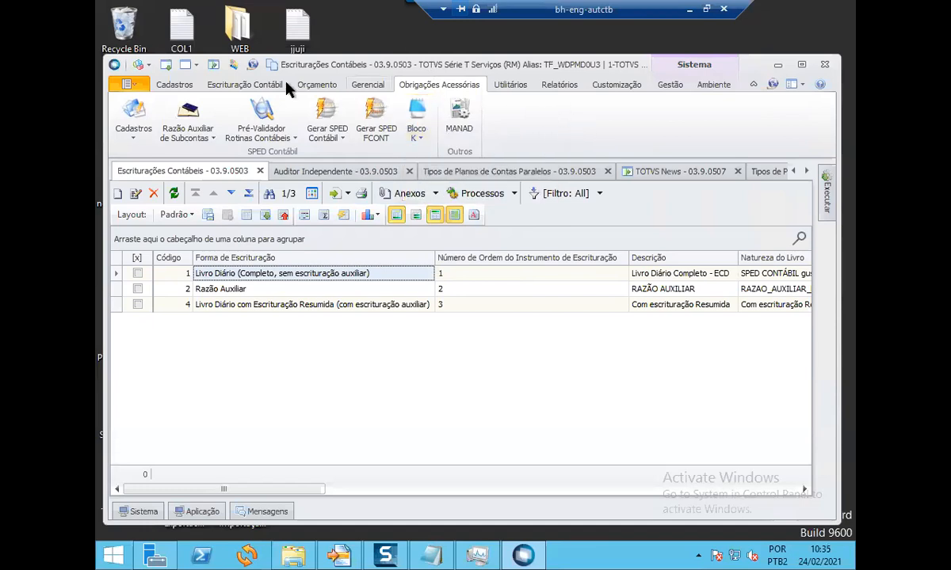
Open the Transferência de Grupos Contábeis structures from Escrituração Contábil, using the Todos filter.
left_click(237, 84)
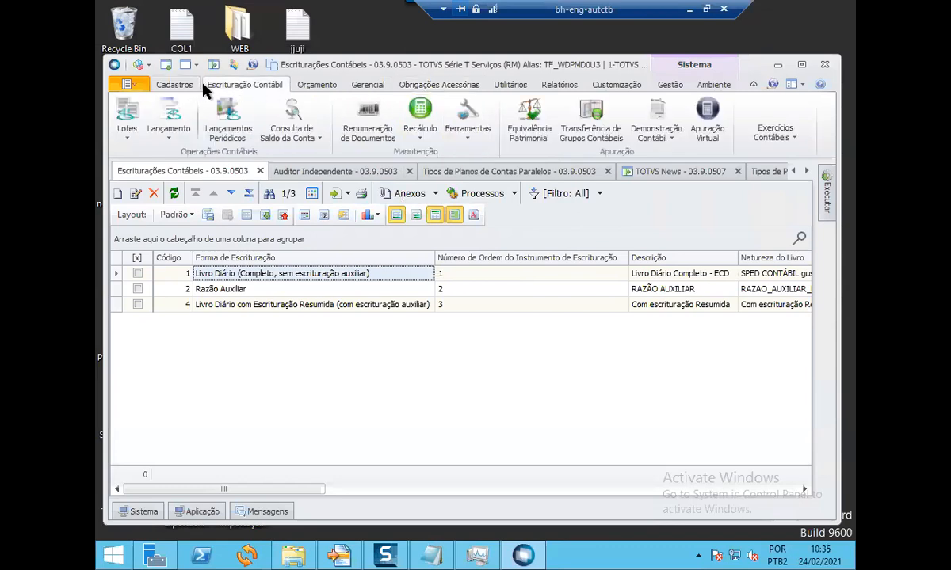
left_click(586, 119)
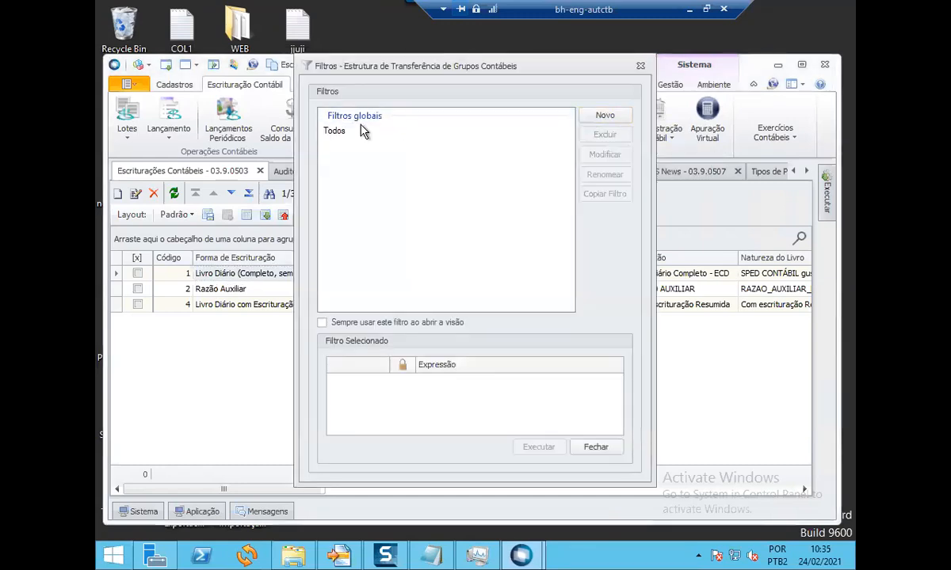
double_click(360, 131)
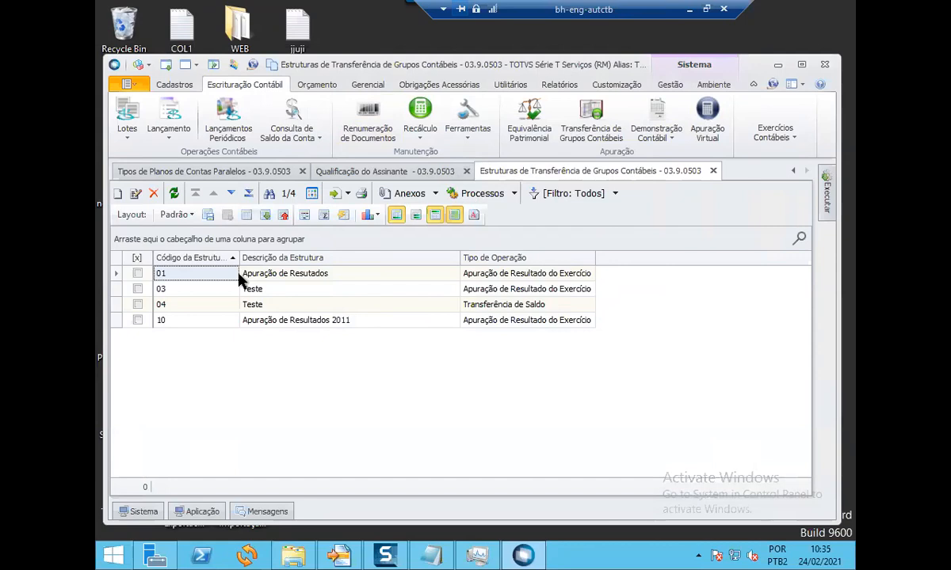
Check transfer structure 01, close it, and open structure 10, Apuração de Resultados 2011, sorting its templates by Data.
double_click(252, 273)
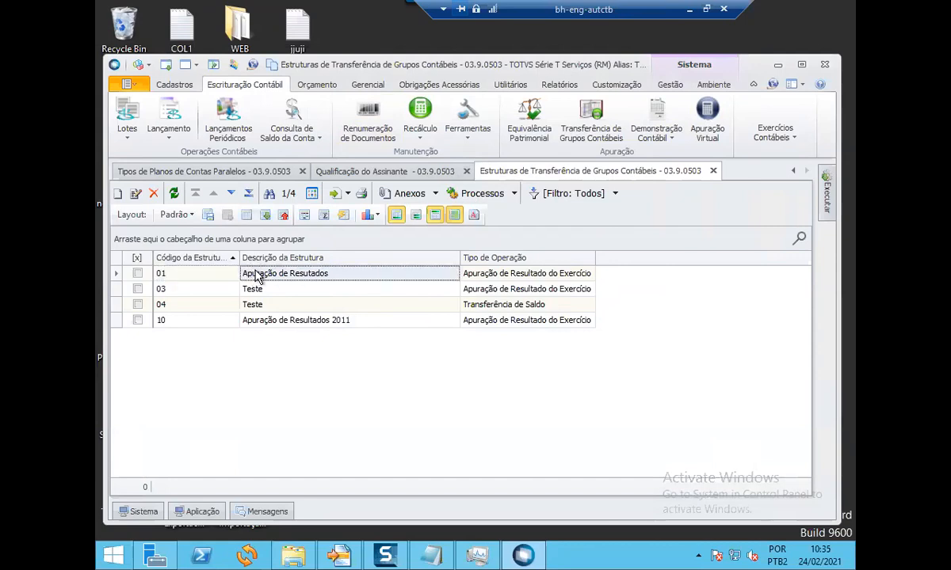
left_click(623, 413)
double_click(290, 320)
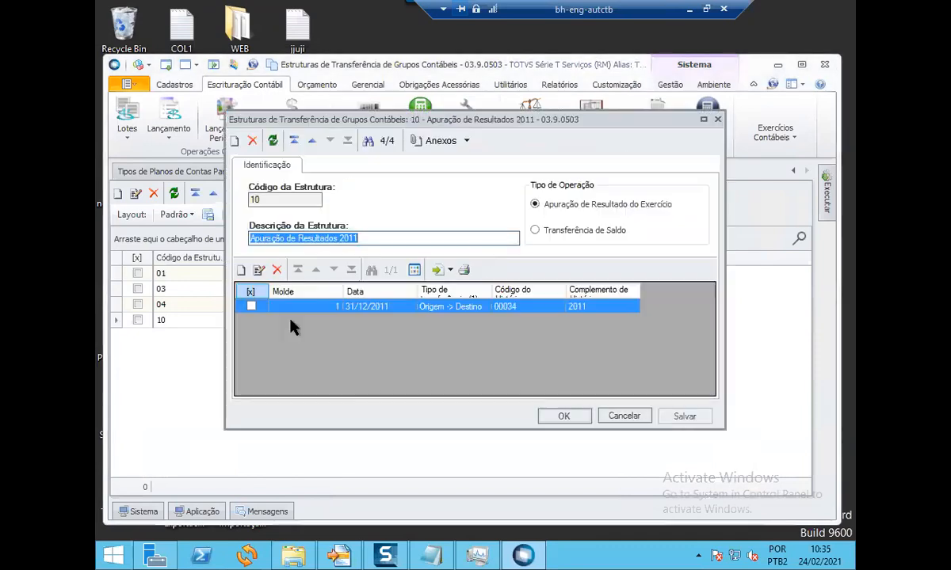
left_click(372, 292)
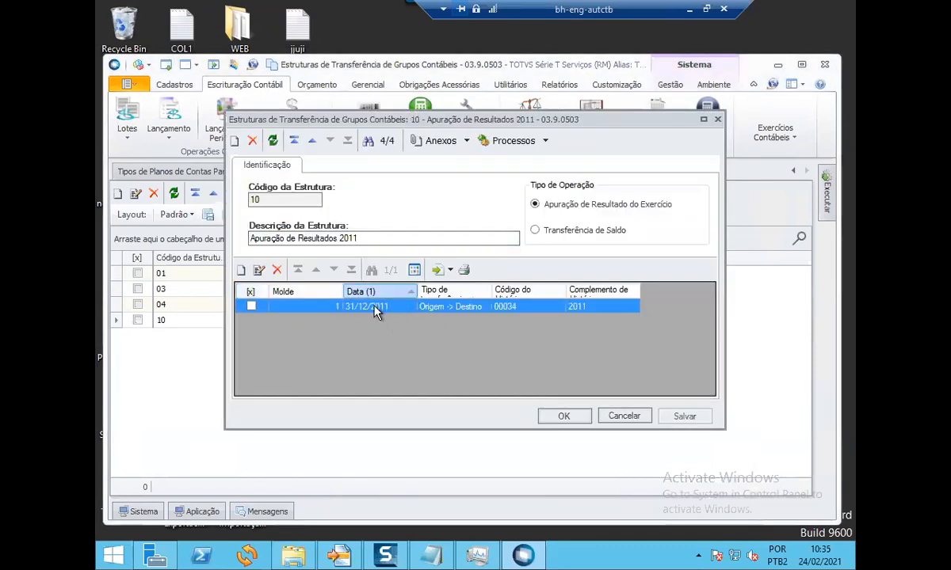
Review template 1, dated 31/12/2011, of structure 10, discard any changes to it, and close the structure.
double_click(375, 308)
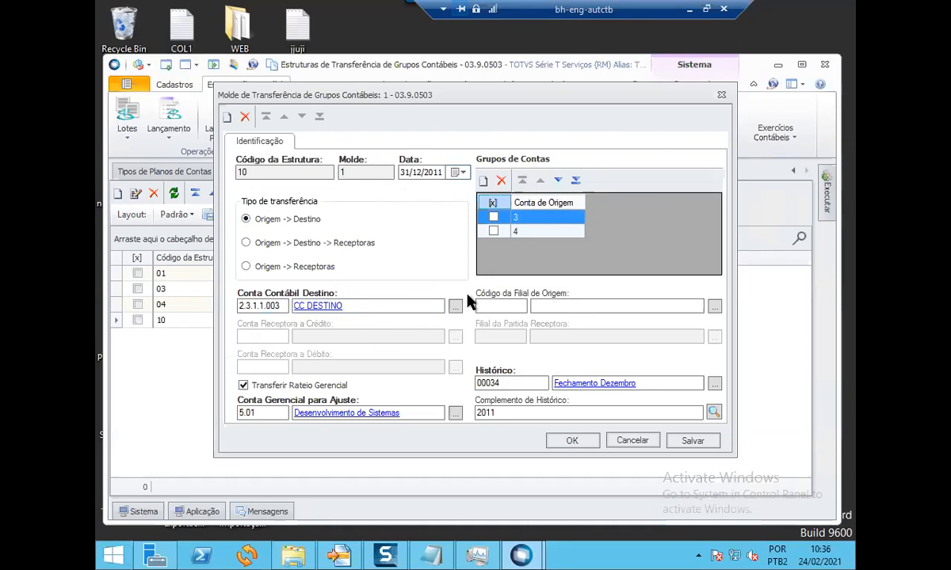
left_click(632, 441)
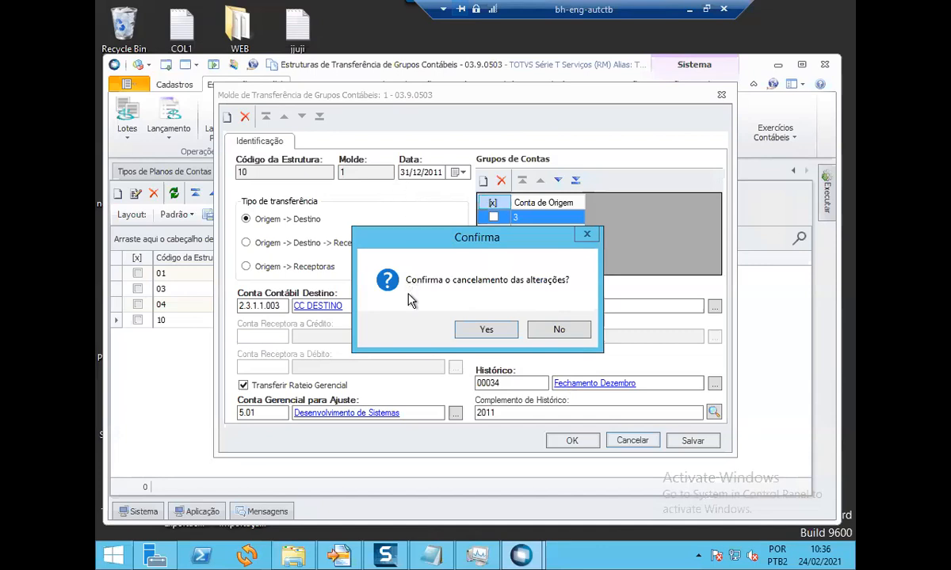
left_click(487, 329)
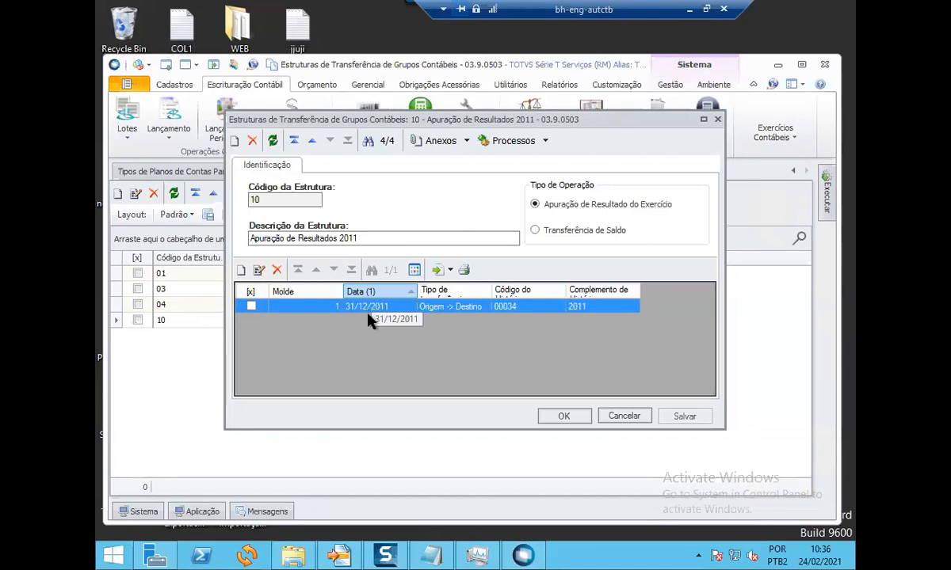
left_click(620, 418)
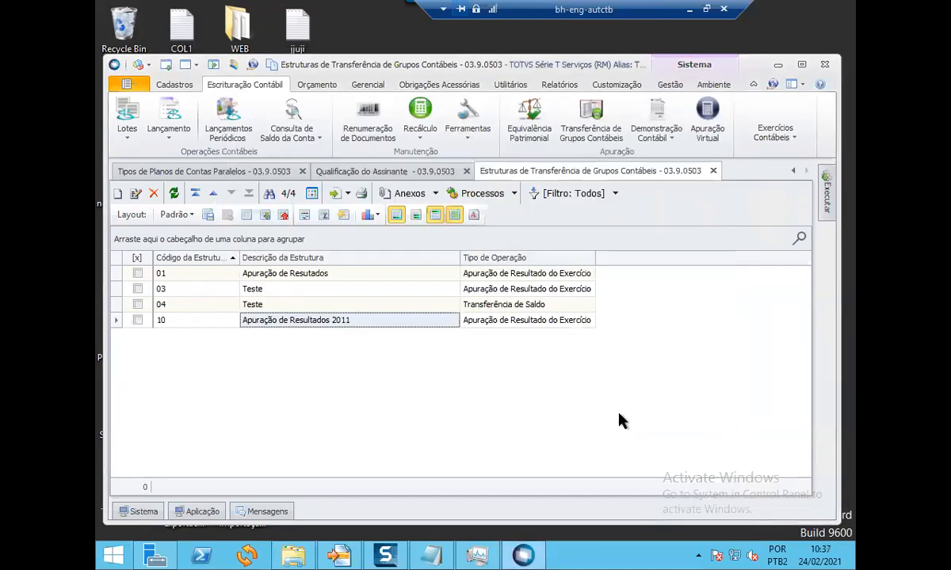
Open the parallel chart-of-accounts types (Tipos de Planos de Contas Paralelos) using the Todos filter.
left_click(179, 87)
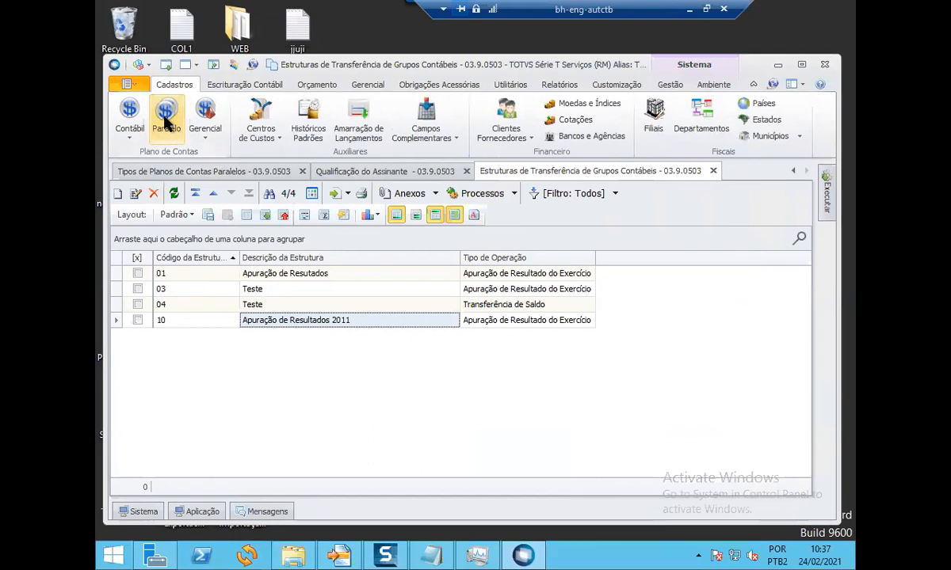
left_click(167, 117)
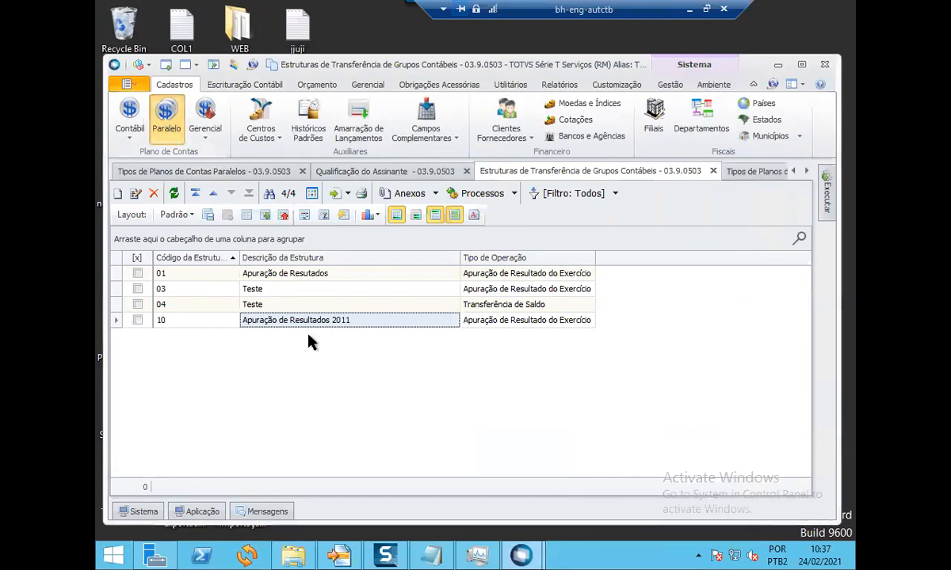
left_click(341, 131)
double_click(341, 132)
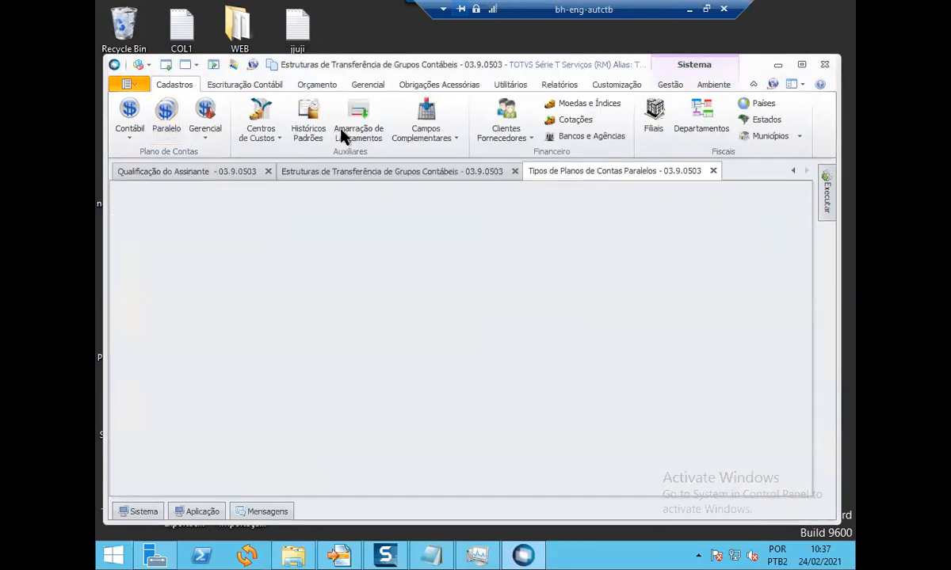
Open parallel plan 4, Plano de Contas Referencial SPED - SRF, and load its attached Contas Paralelas with the Todos filter.
double_click(323, 334)
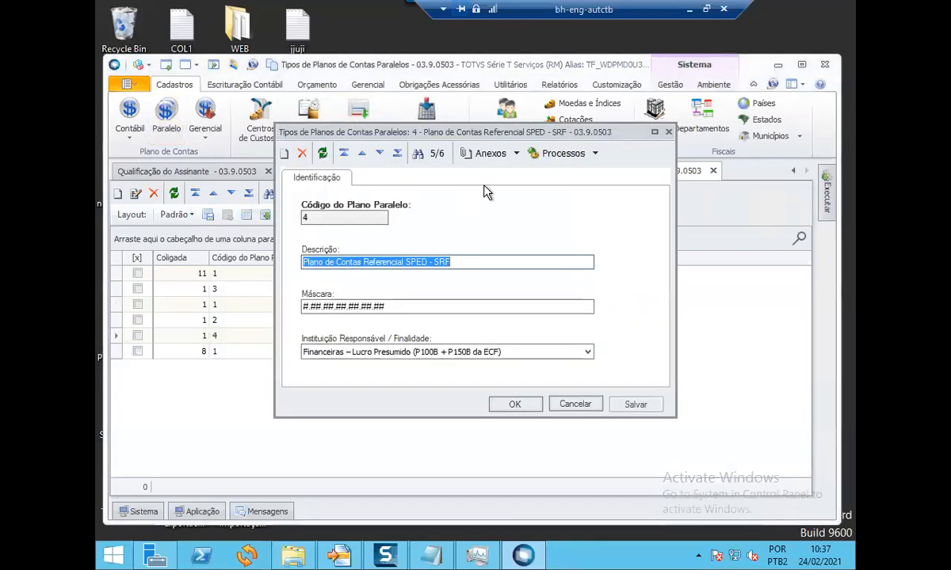
left_click(515, 154)
left_click(524, 275)
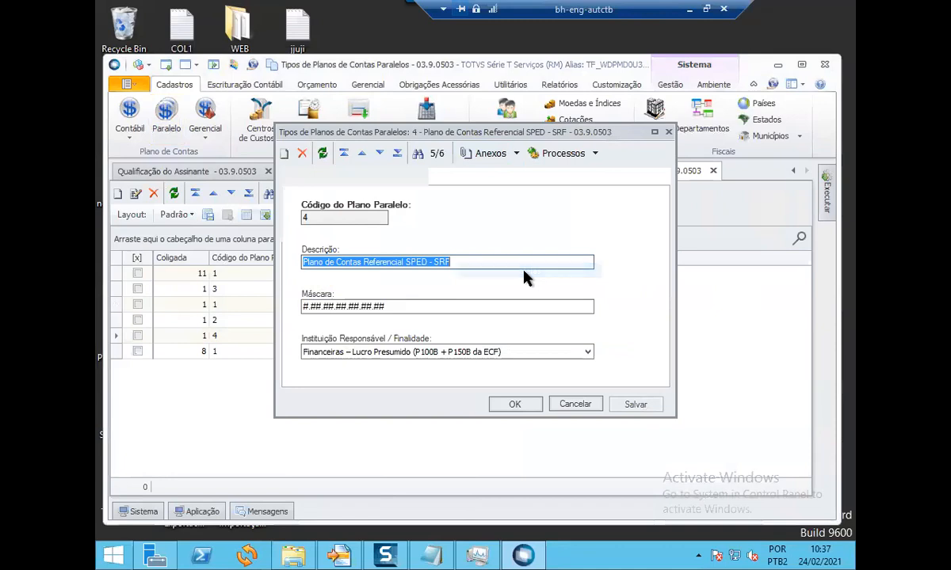
left_click(334, 132)
double_click(335, 133)
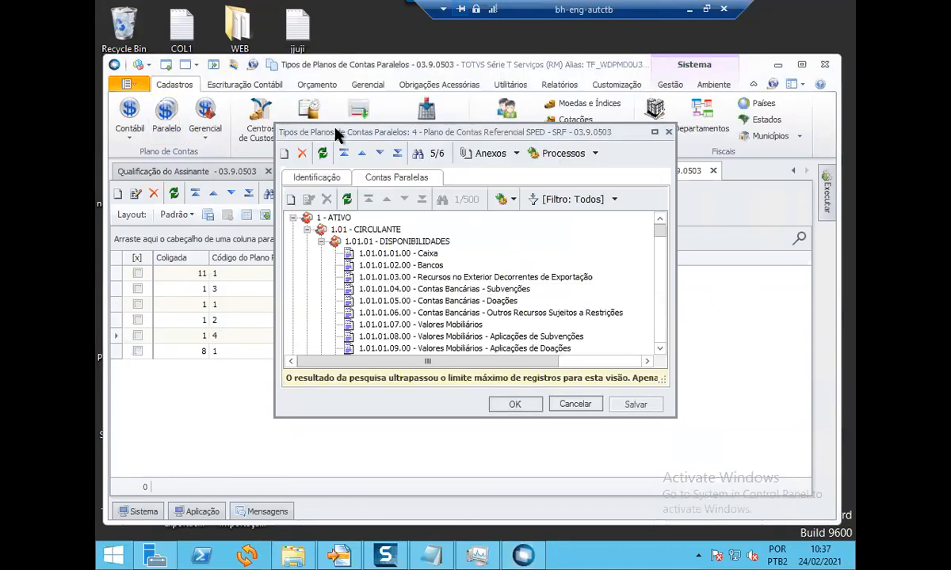
Reposition the plan 4 window and examine the Instituição Responsável / Finalidade options in its identification data, keeping the current selection.
left_click_drag(572, 179, 576, 180)
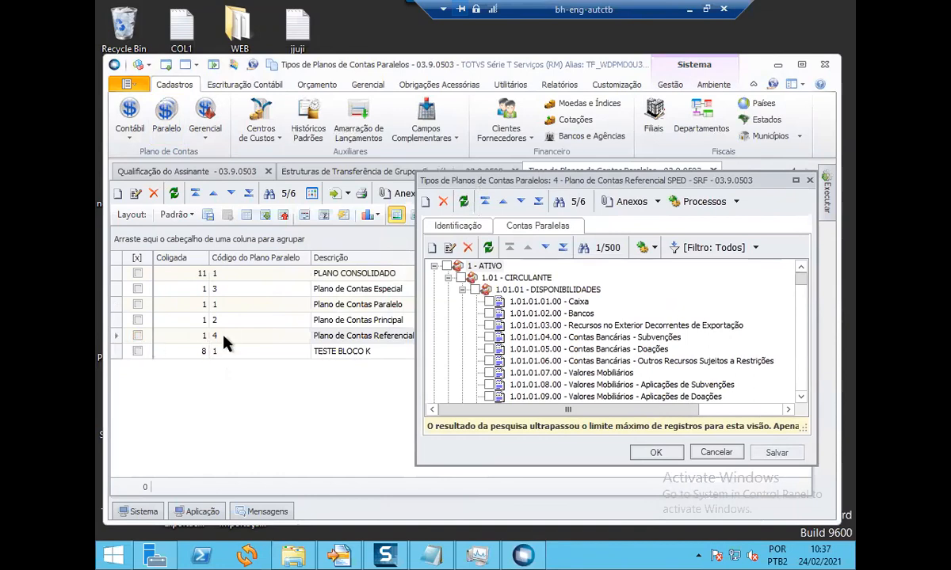
left_click_drag(499, 185, 435, 360)
left_click_drag(431, 253, 517, 254)
left_click_drag(453, 361, 495, 186)
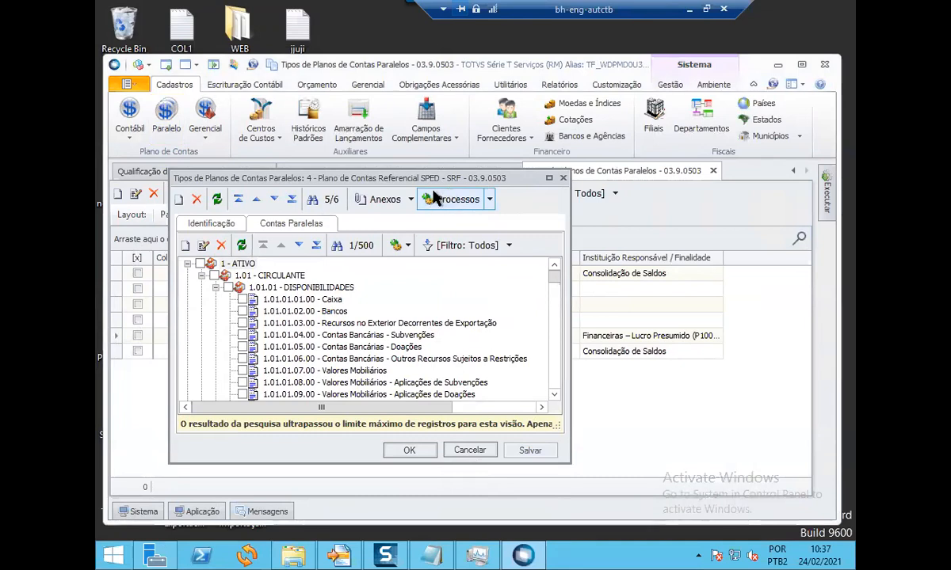
left_click_drag(406, 179, 536, 149)
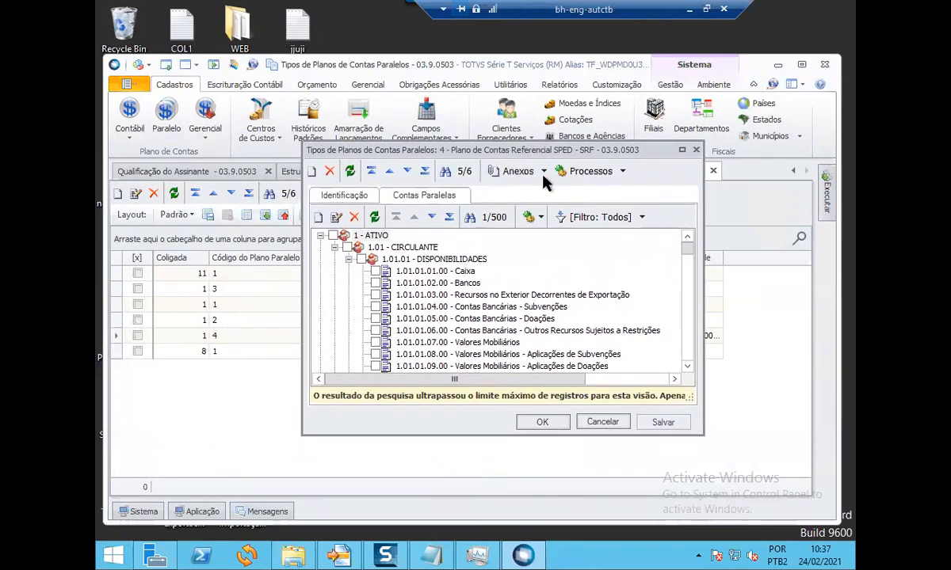
left_click(354, 201)
left_click(402, 370)
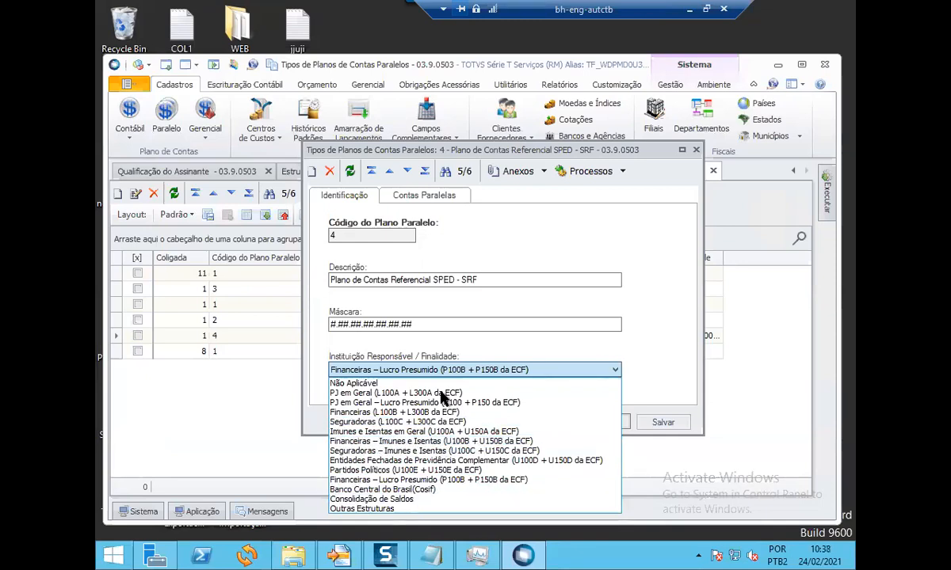
left_click(453, 349)
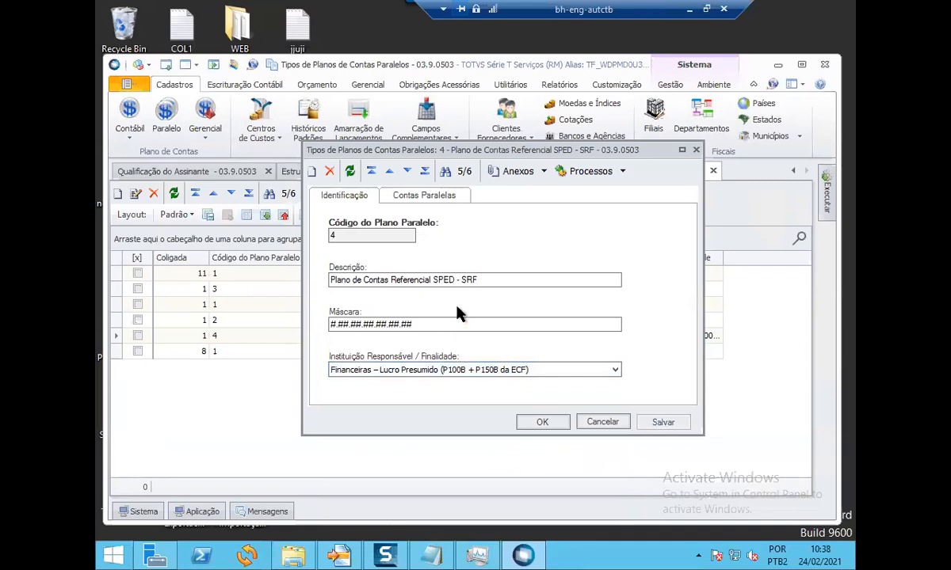
Review the accounting accounts associated with parallel account 1.01.01.01.00 - Caixa, then confirm both the account and plan 4.
left_click(428, 195)
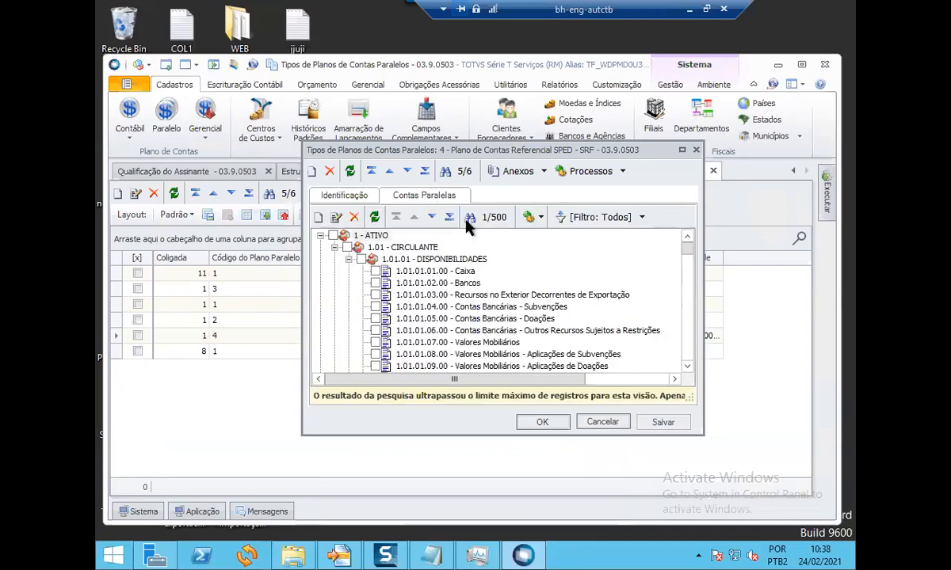
left_click(455, 271)
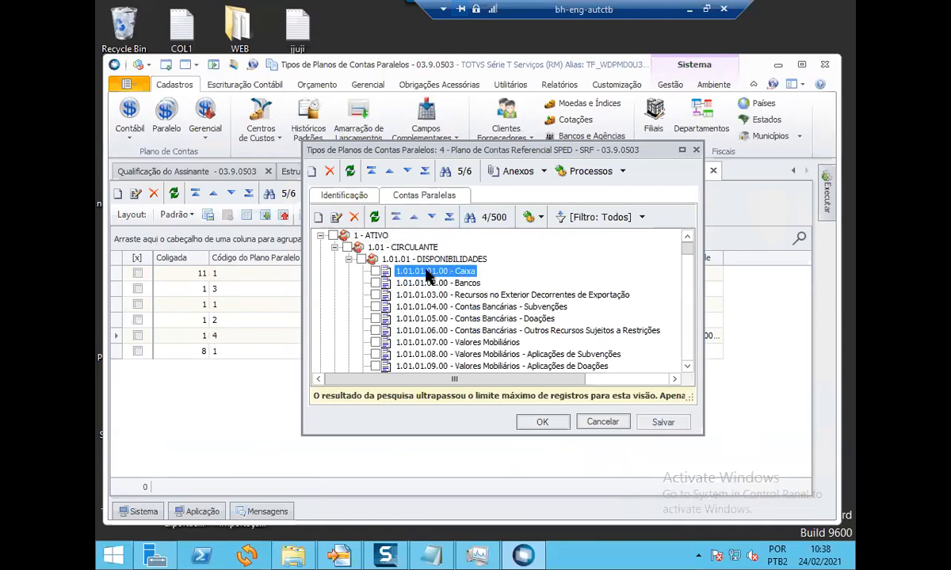
double_click(428, 274)
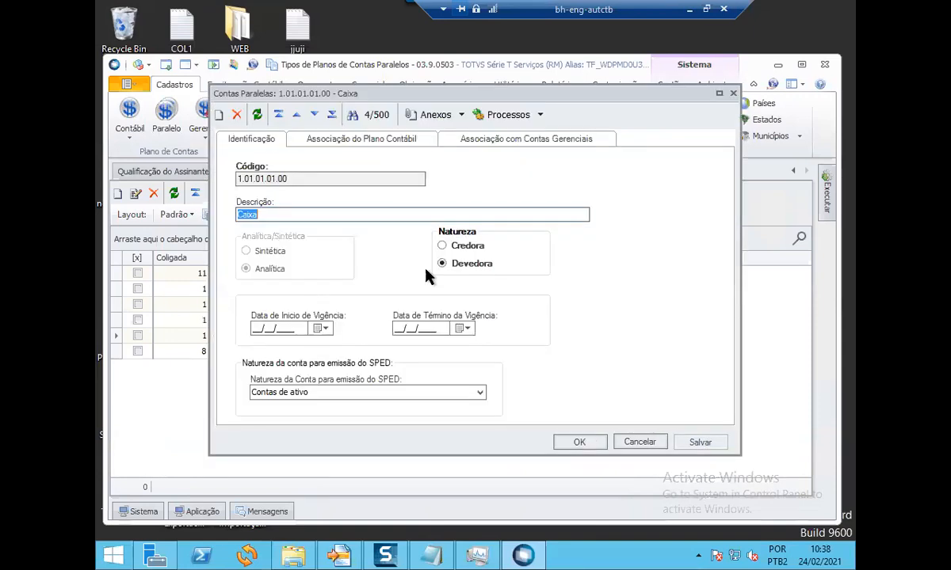
left_click(345, 140)
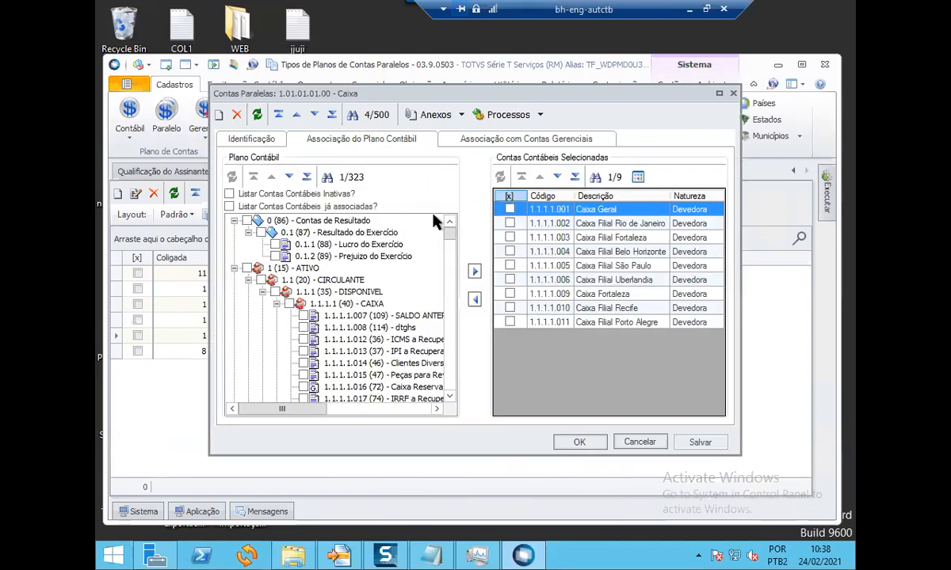
left_click(557, 309)
left_click_drag(557, 298, 557, 209)
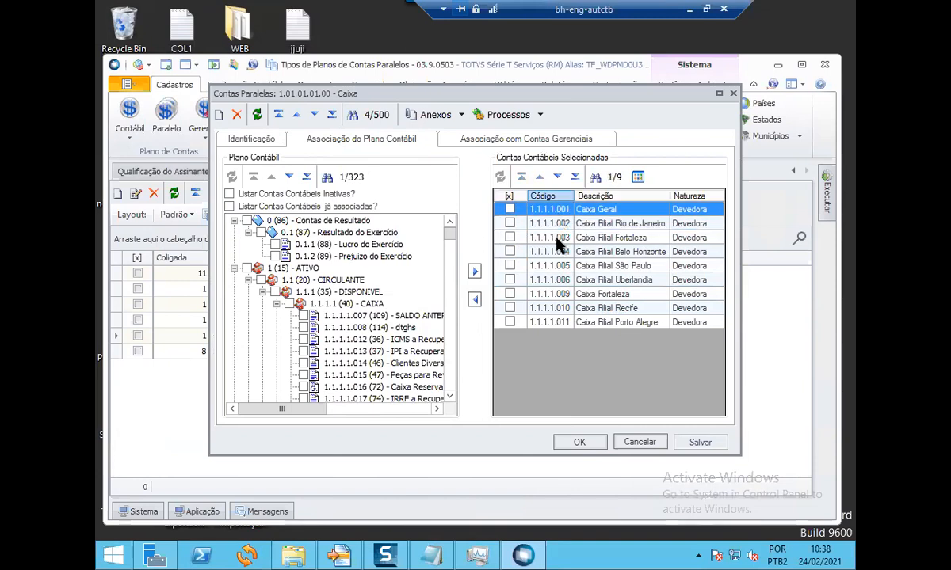
left_click_drag(542, 320, 545, 266)
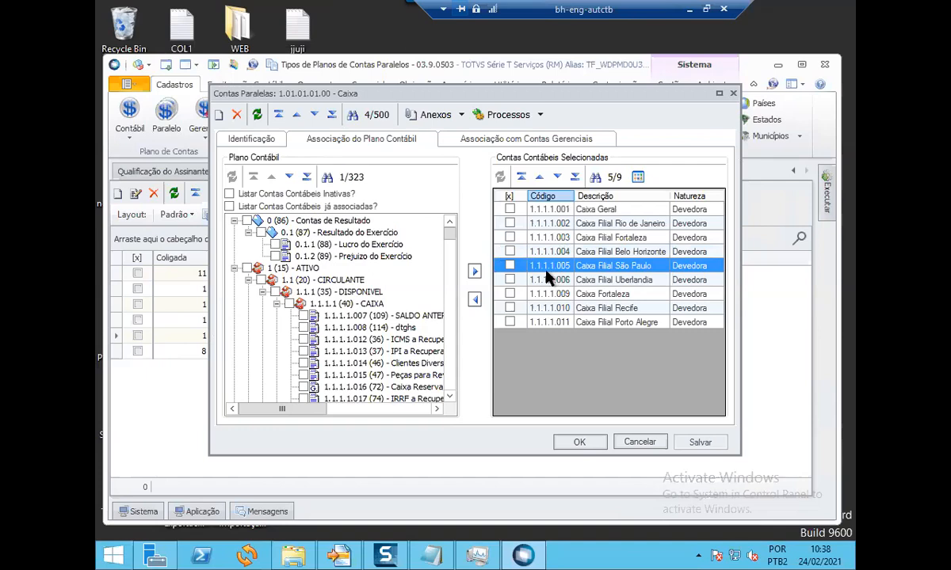
left_click(579, 444)
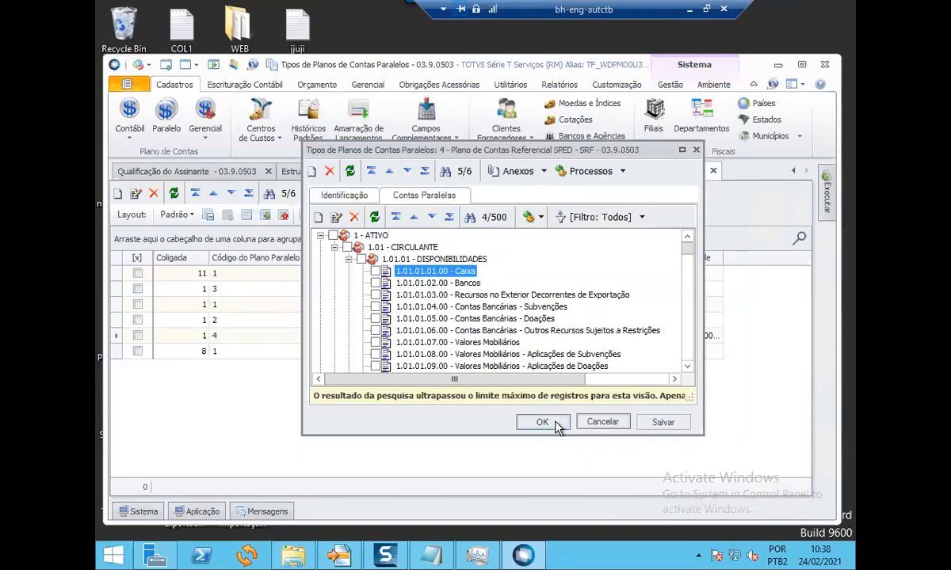
left_click(542, 424)
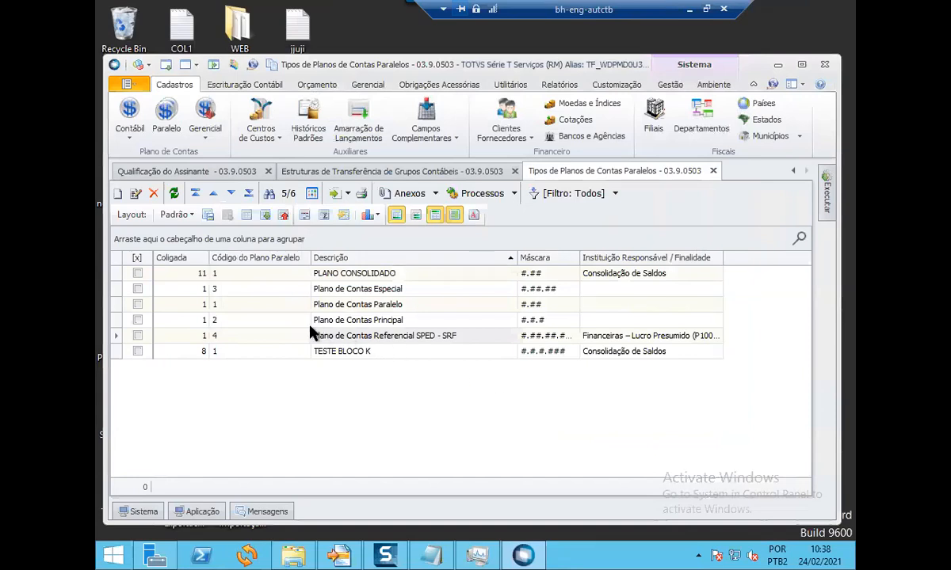
left_click(192, 323)
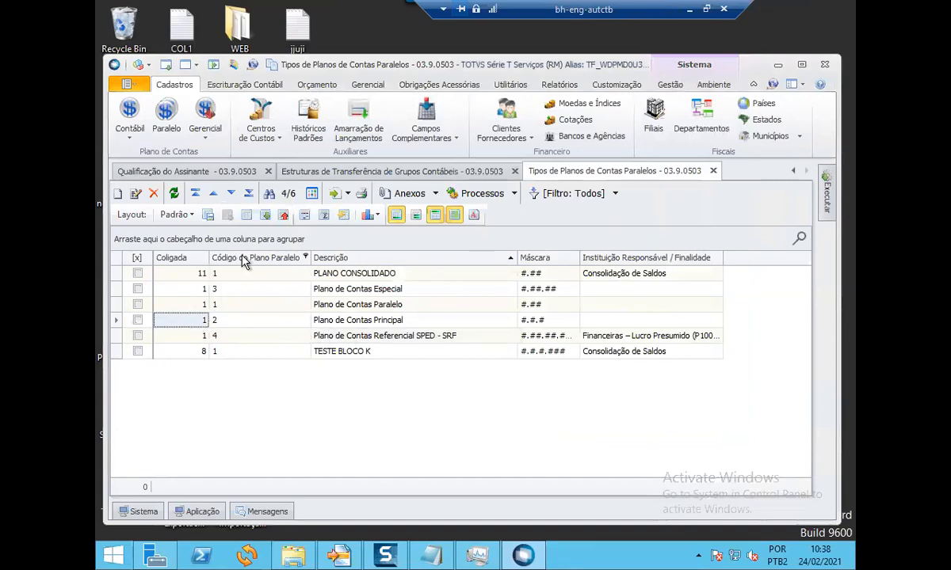
left_click(254, 84)
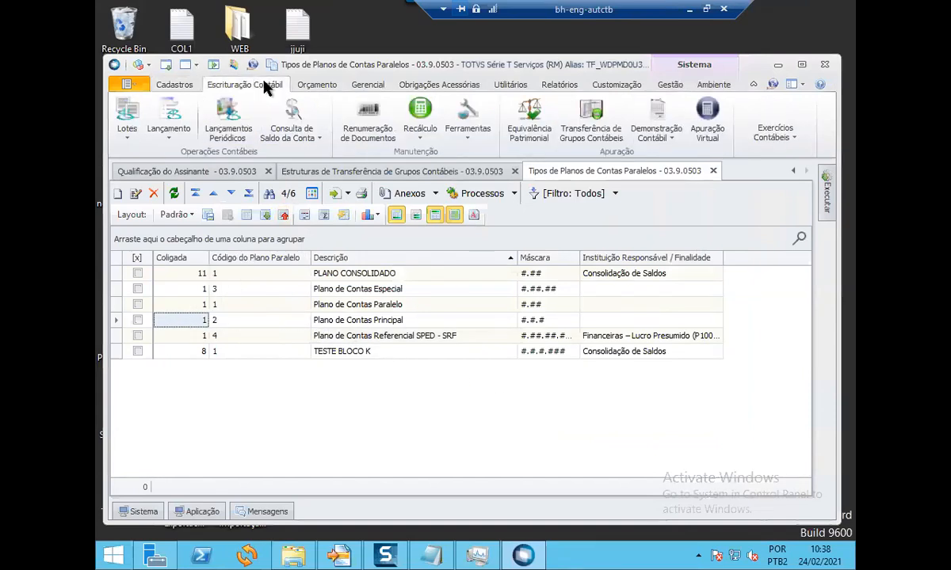
left_click(178, 84)
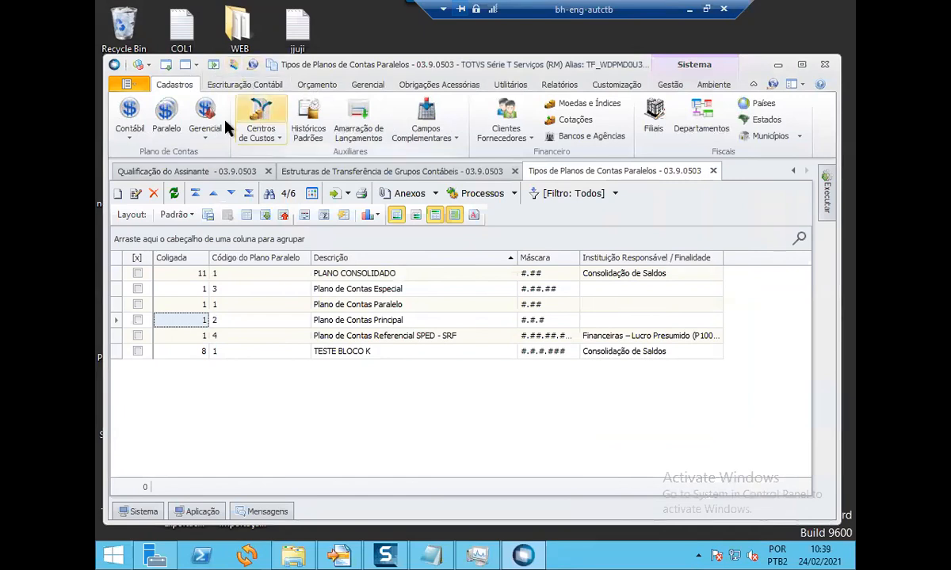
left_click(439, 83)
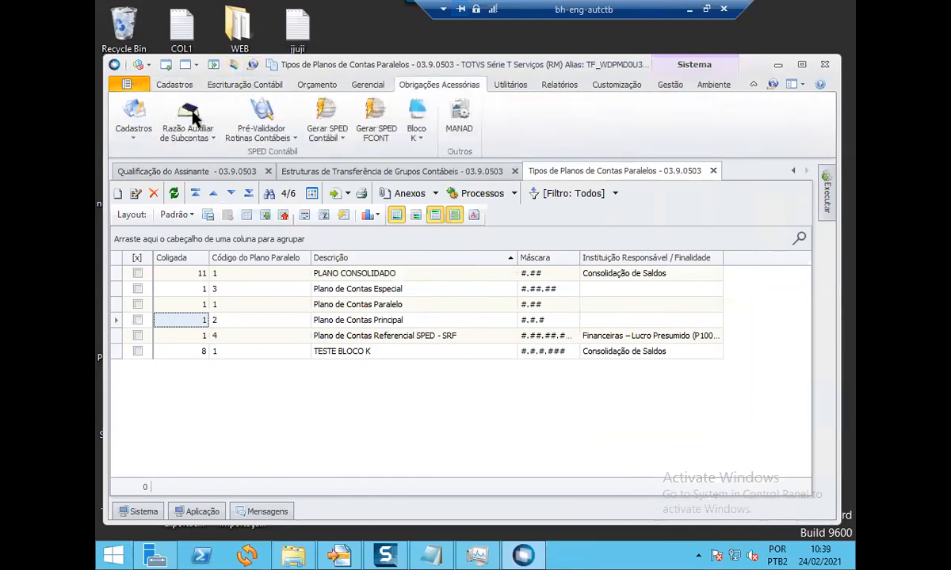
left_click(135, 133)
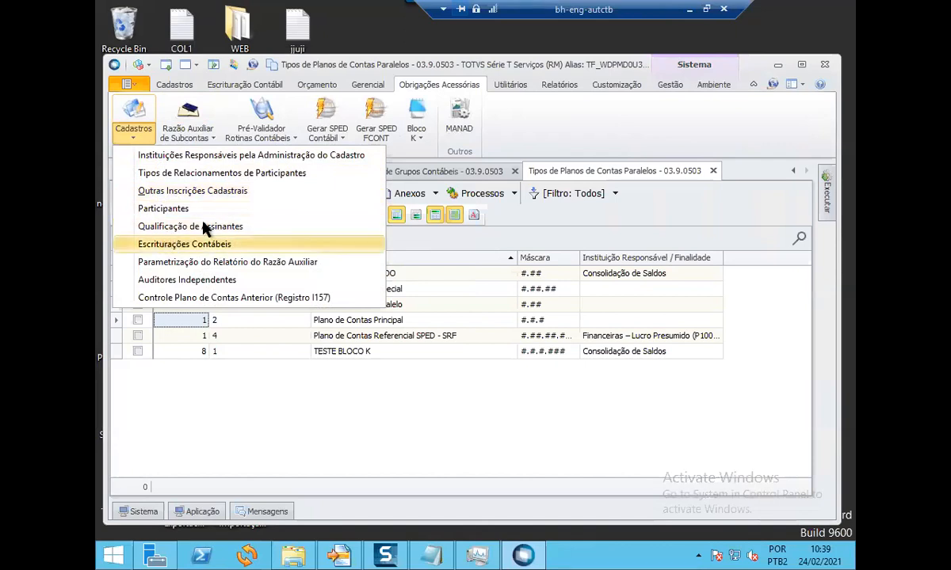
left_click(516, 122)
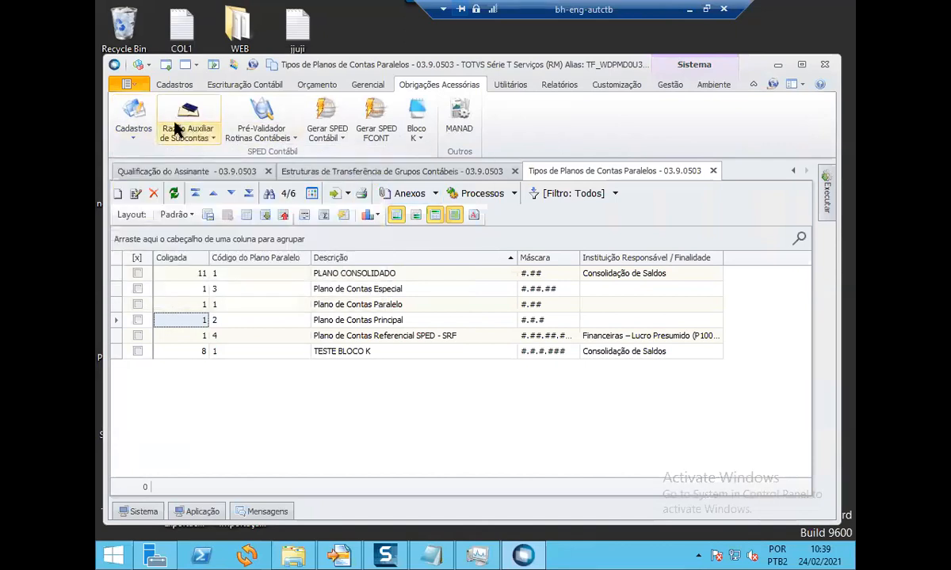
left_click(176, 84)
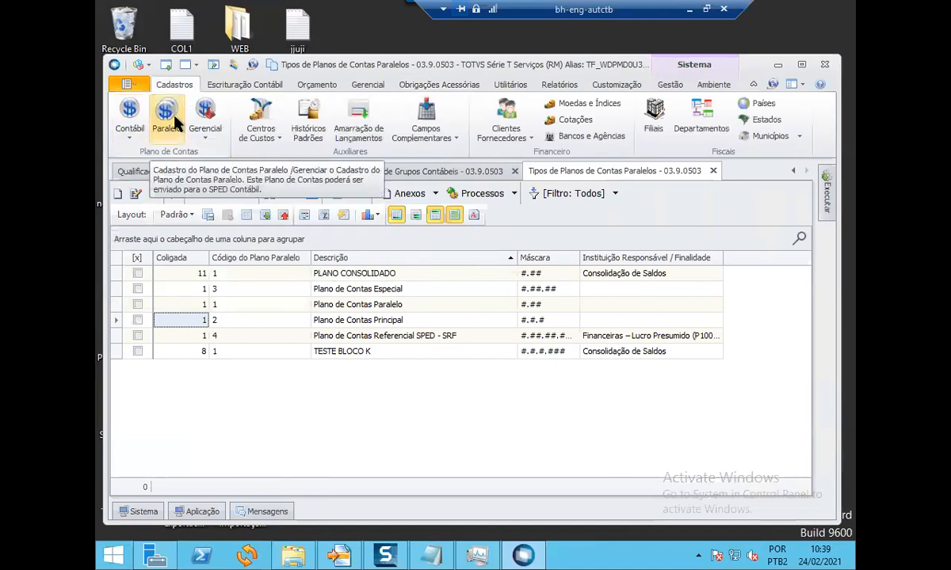
Reopen the Transferência de Grupos Contábeis structures with the Todos filter, check structure 01's templates, and close it without saving.
left_click(272, 85)
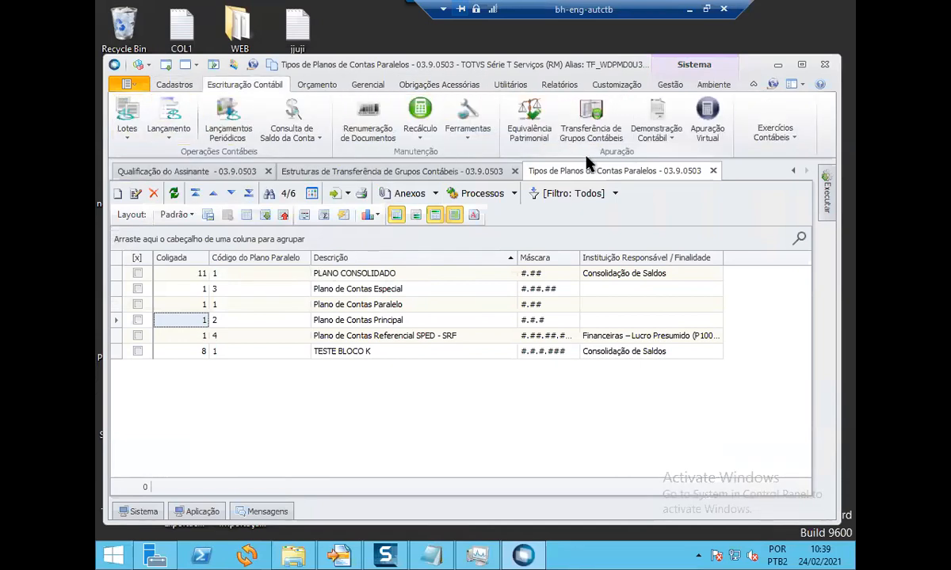
left_click(590, 112)
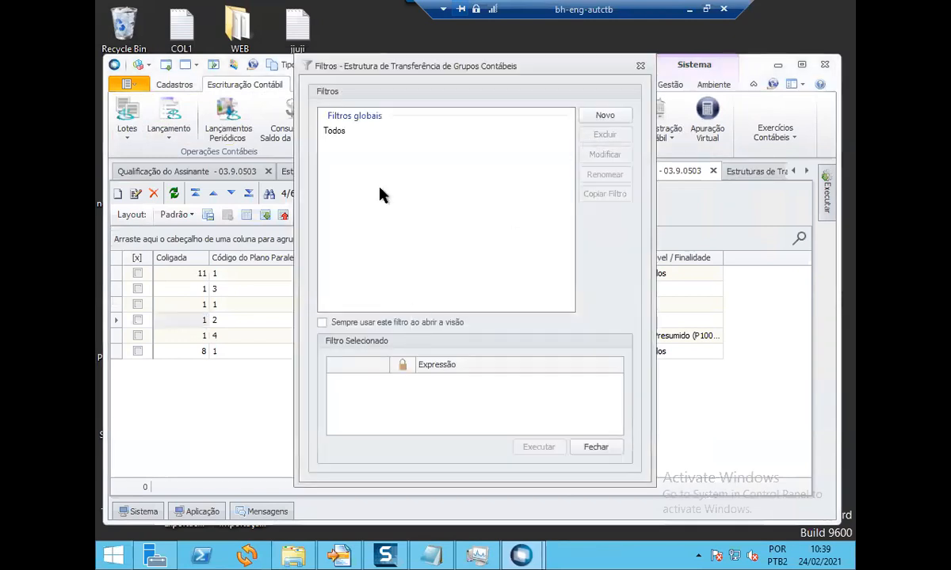
double_click(331, 132)
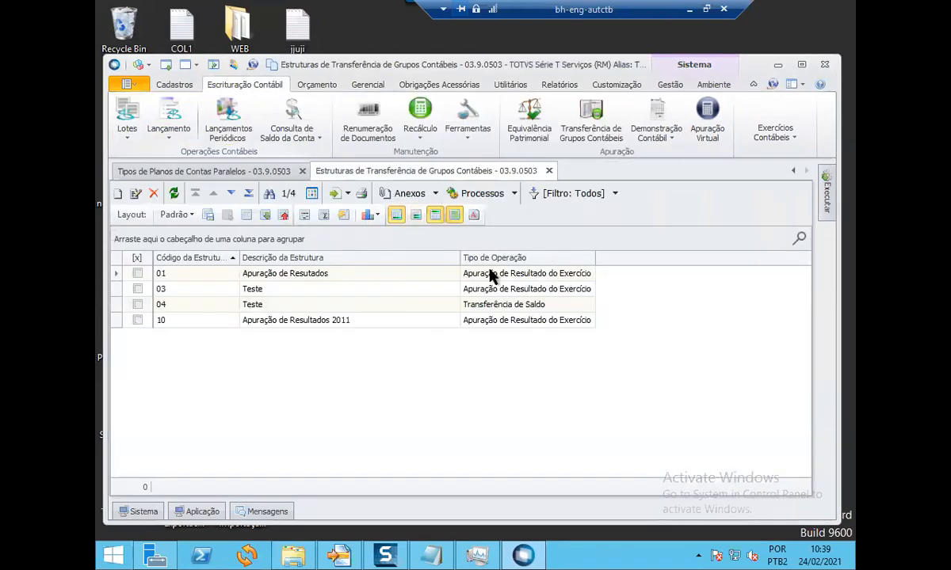
double_click(490, 271)
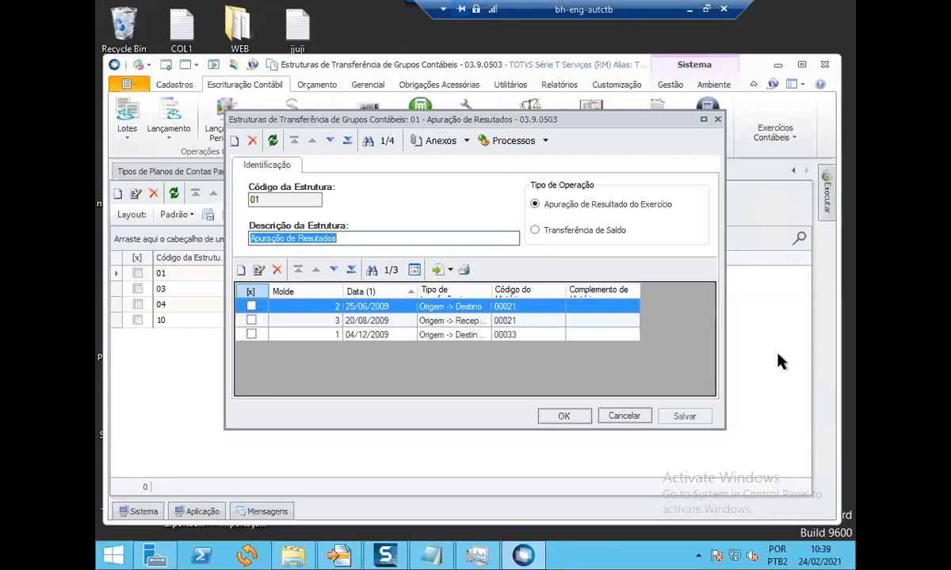
left_click(622, 415)
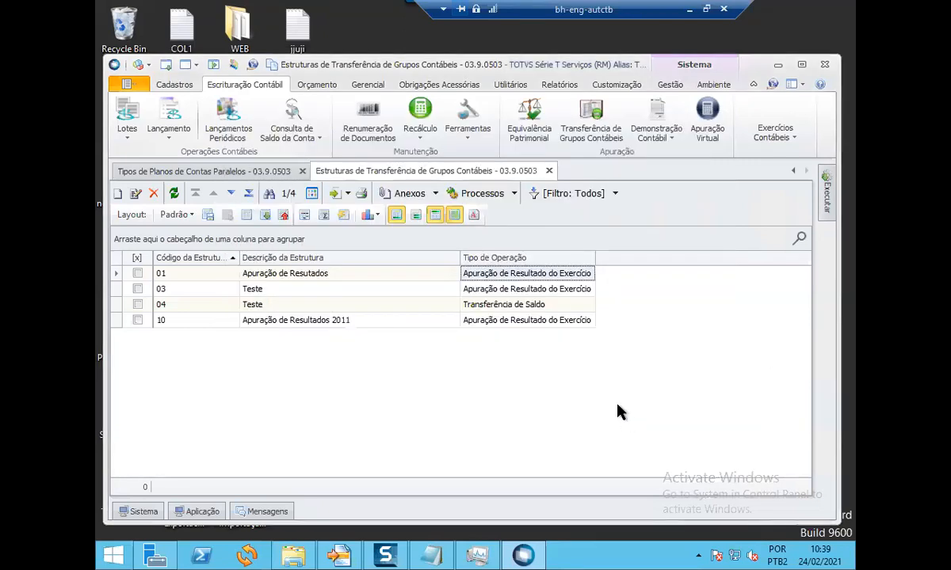
Look over the registered group-transfer structures and compare the operation type of each, including Apuração de Resultado do Exercício and Transferência de Saldo.
key("Down")
key("Down")
key("Up")
key("Up")
key("Down")
key("Down")
key("Down")
key("Up")
key("Up")
key("Up")
left_click(506, 300)
left_click(399, 303)
left_click(194, 306)
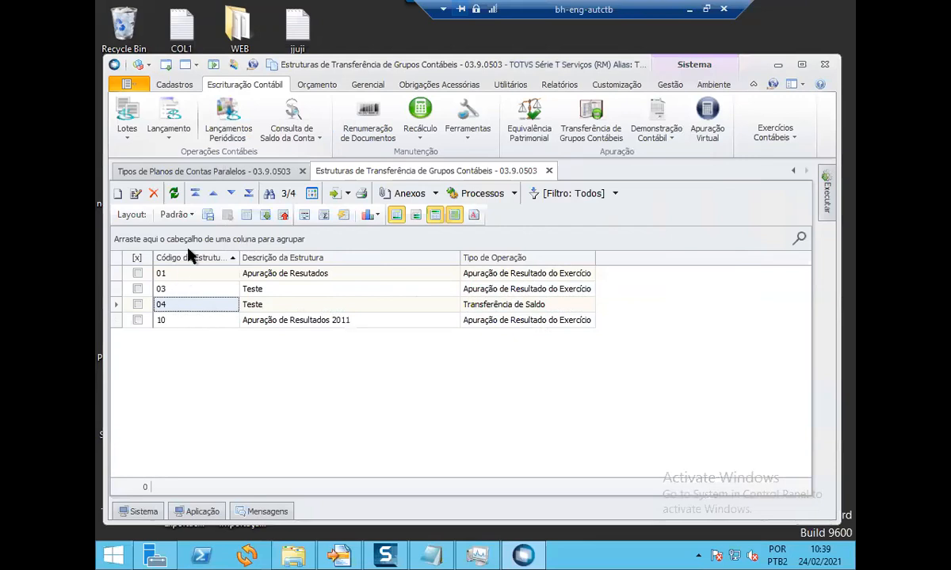
Load the Estrutura (Layout) de Demonstrações Contábeis records with the Todos filter and open layout 1, Template modelo de DRE para atender ECF.
left_click(174, 86)
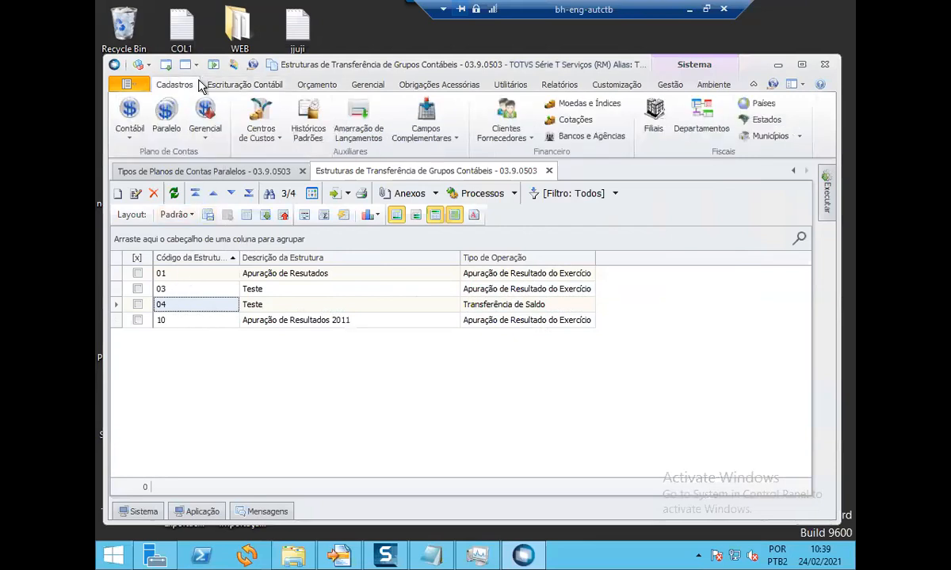
left_click(255, 87)
left_click(656, 133)
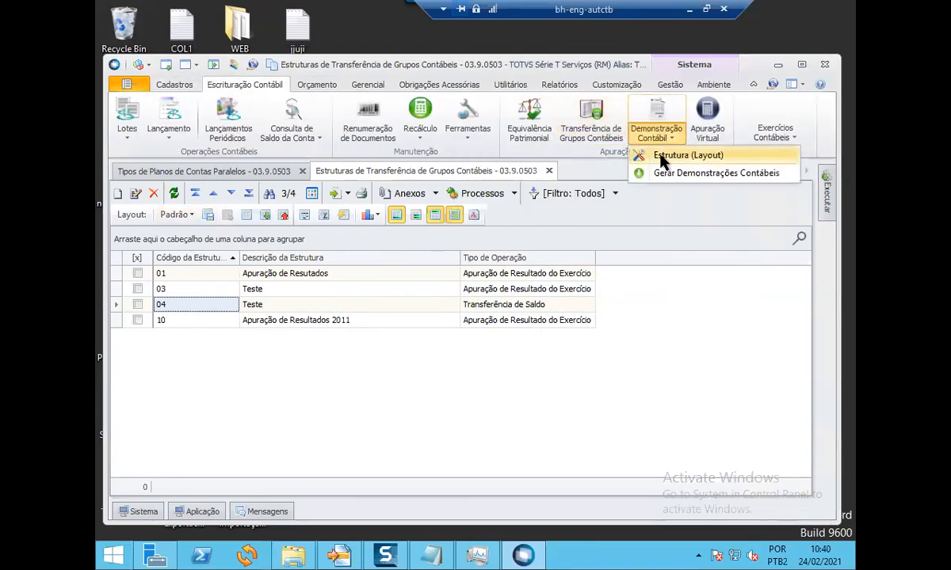
left_click(665, 156)
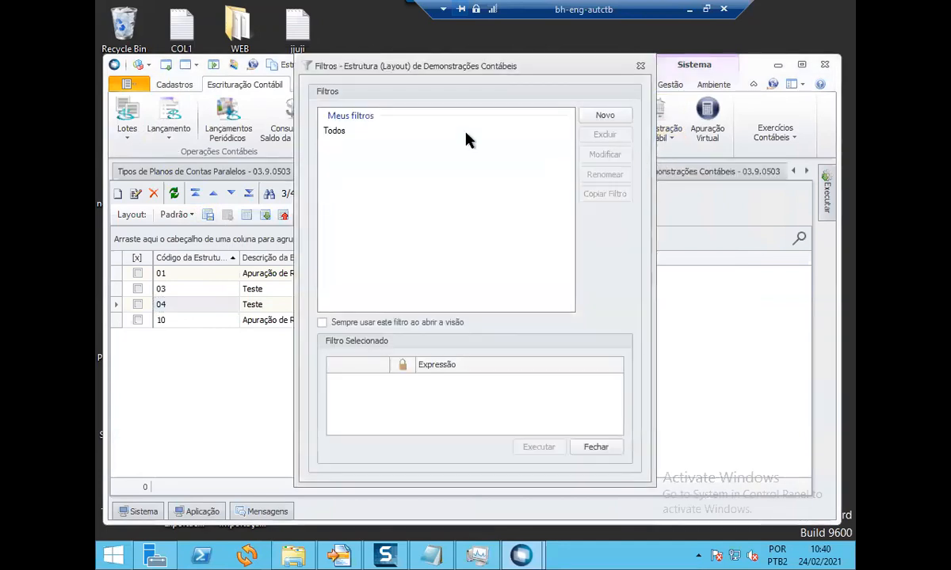
double_click(335, 131)
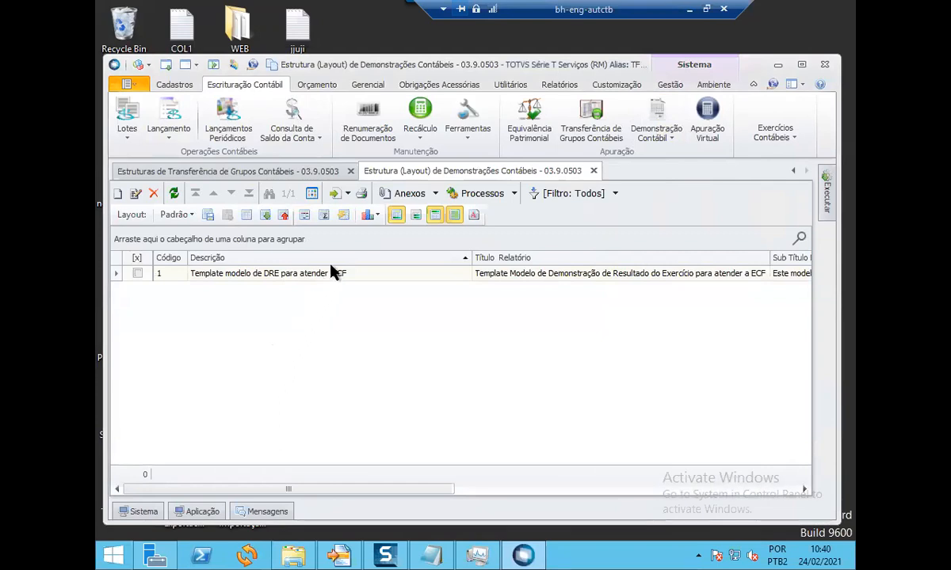
left_click(301, 273)
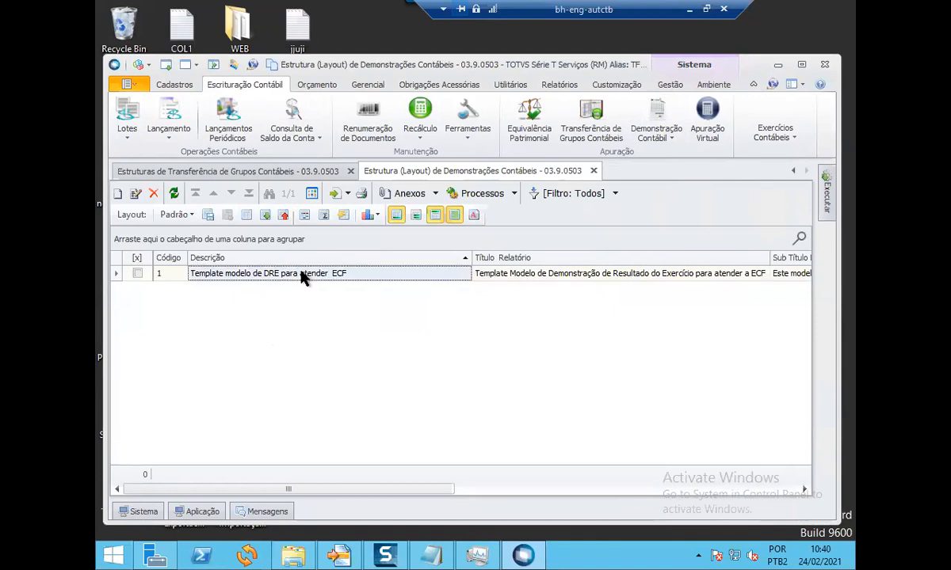
double_click(301, 273)
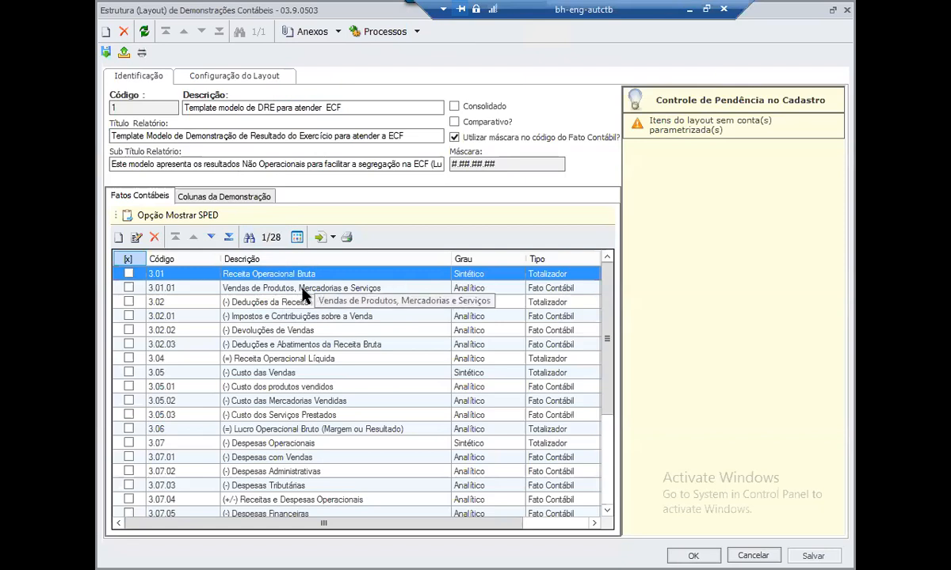
Examine the DRE template's Fatos Contábeis from 3.01 Receita Operacional Bruta through 3.11 Lucro Líquido do Exercício, including their Grau and Tipo.
key("Down")
key("Down")
key("Down")
key("Down")
key("Down")
key("Down")
key("Down")
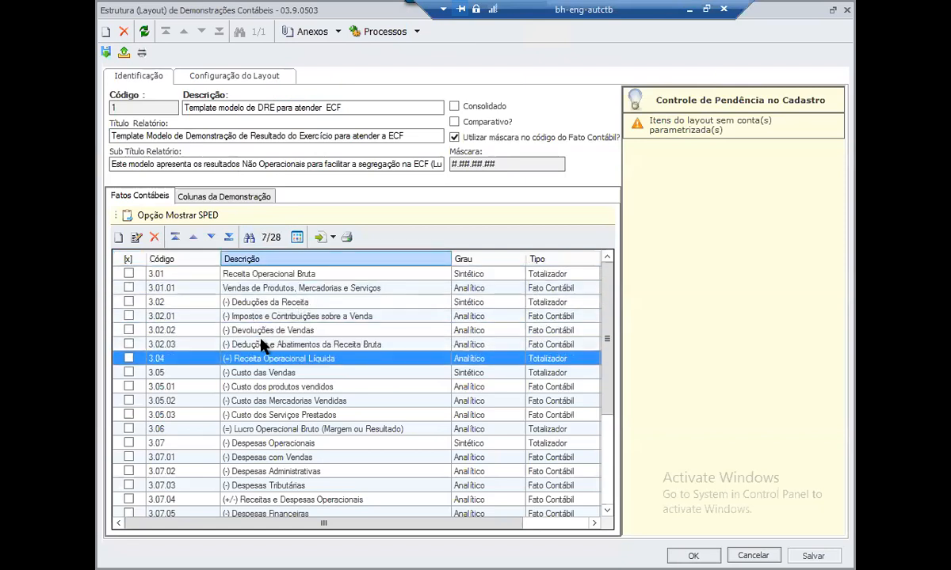
key("Down")
key("Down")
key("Down")
key("Up")
key("Up")
key("Up")
key("Up")
key("Up")
key("Up")
key("Up")
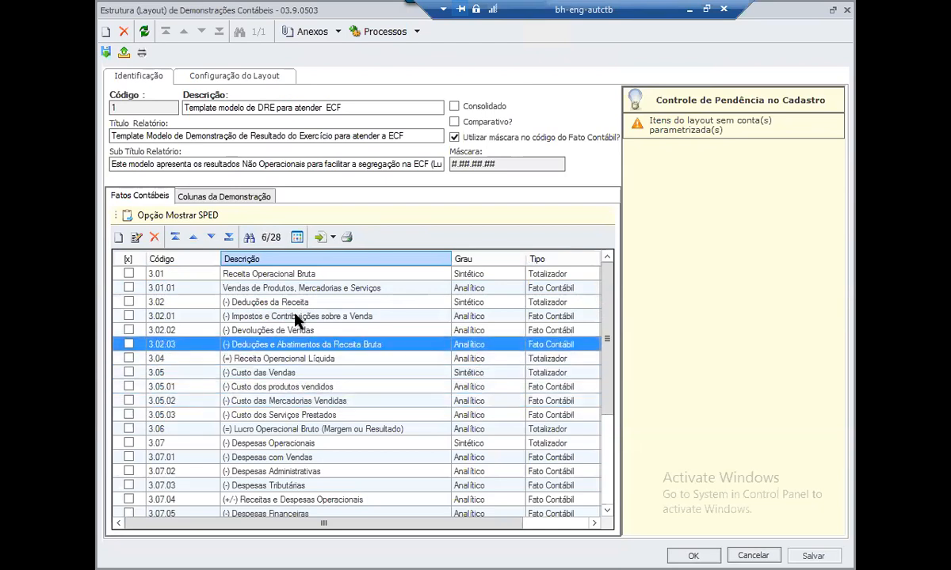
key("Up")
key("Up")
key("Up")
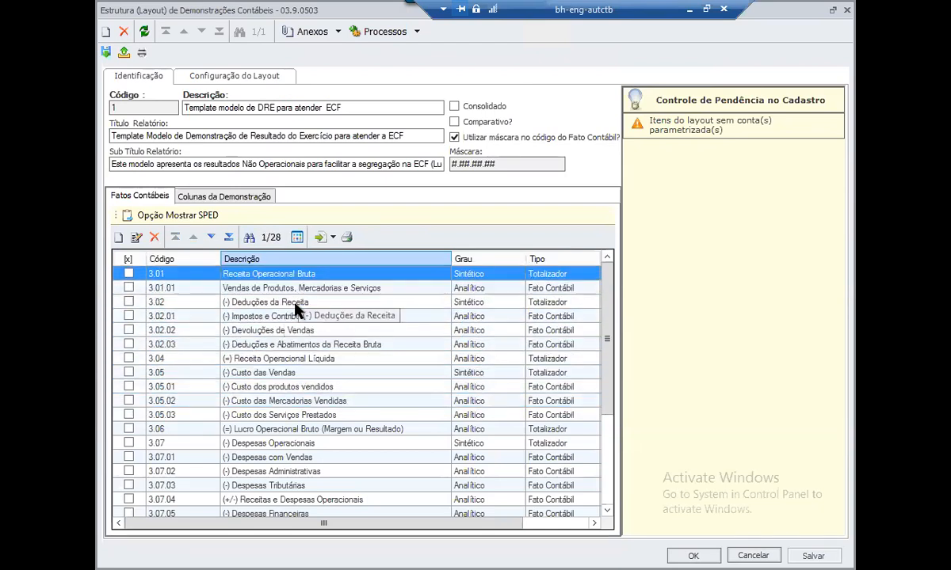
key("Down")
key("Down")
key("Down")
key("Down")
key("Down")
key("Down")
key("Down")
key("Down")
key("Down")
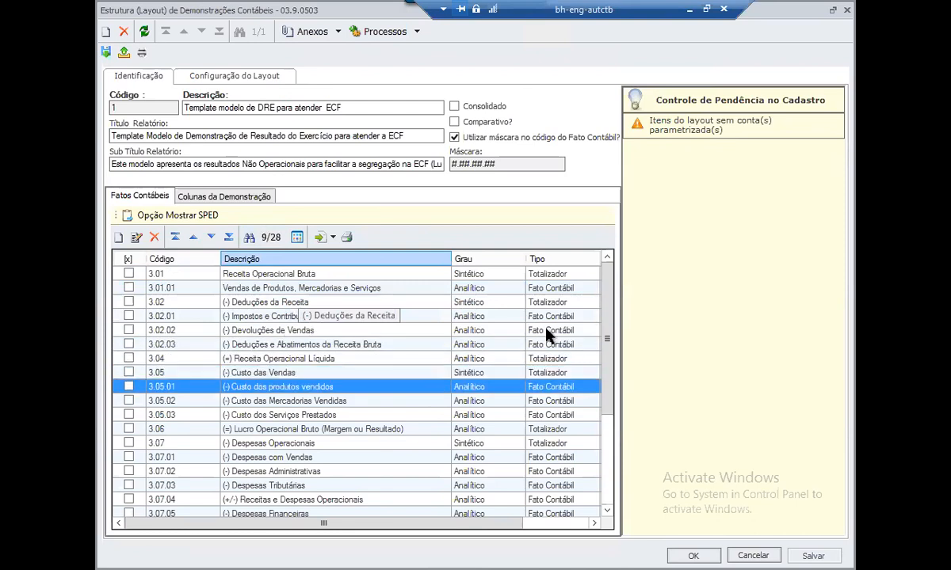
key("Up")
key("Down")
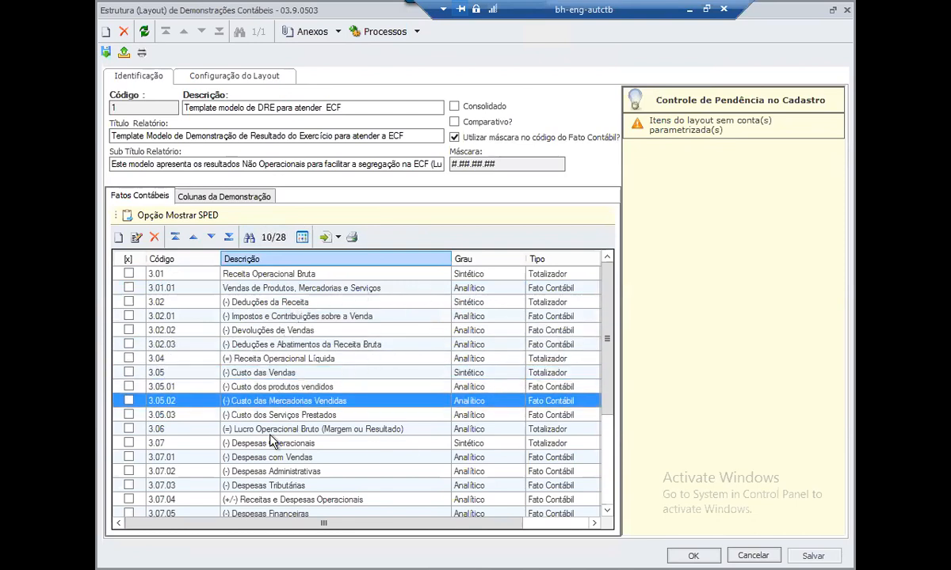
key("Down")
key("Down")
key("Down")
key("Up")
key("Up")
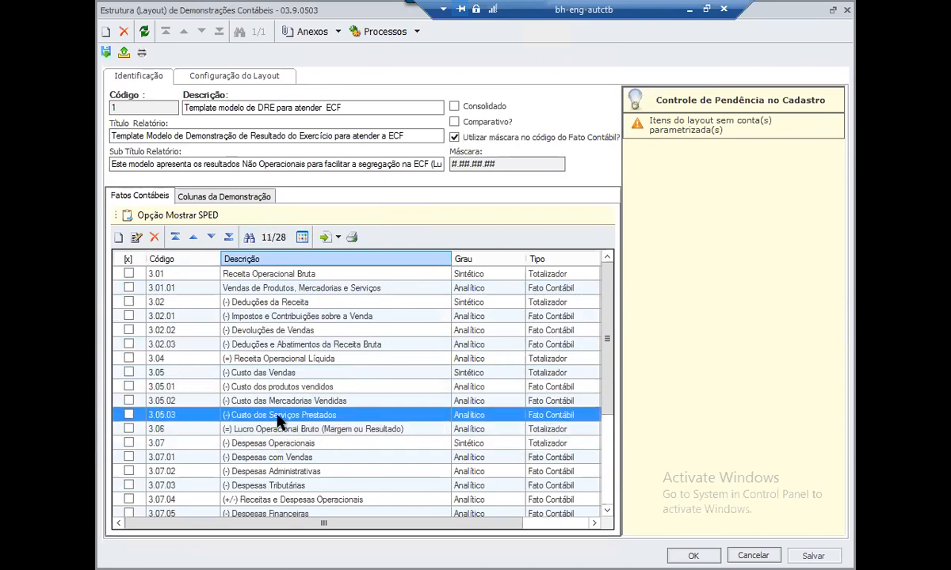
key("Down")
key("Down")
key("Down")
key("Down")
key("Down")
key("Down")
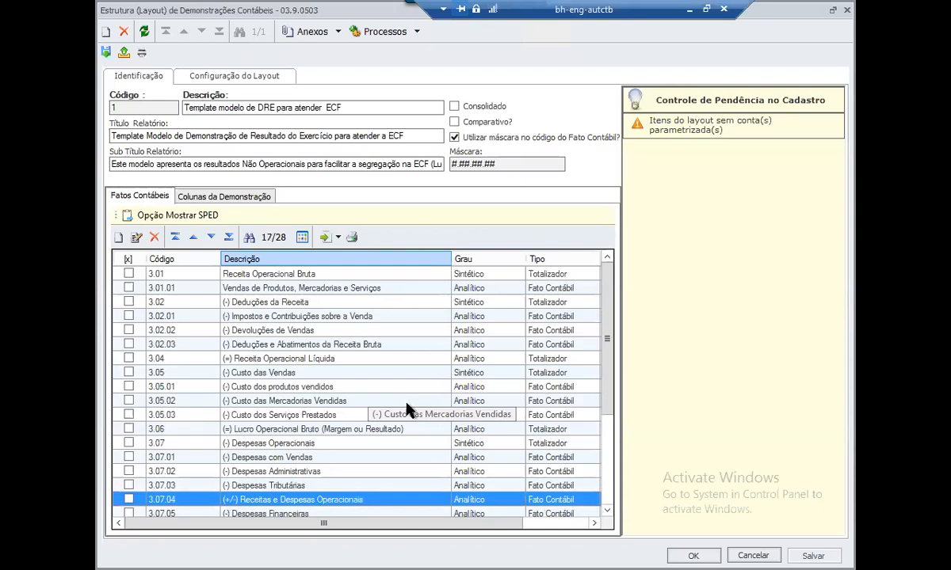
key("Down")
key("Down")
key("Down")
key("Down")
key("Down")
key("Down")
key("Down")
key("Down")
key("Down")
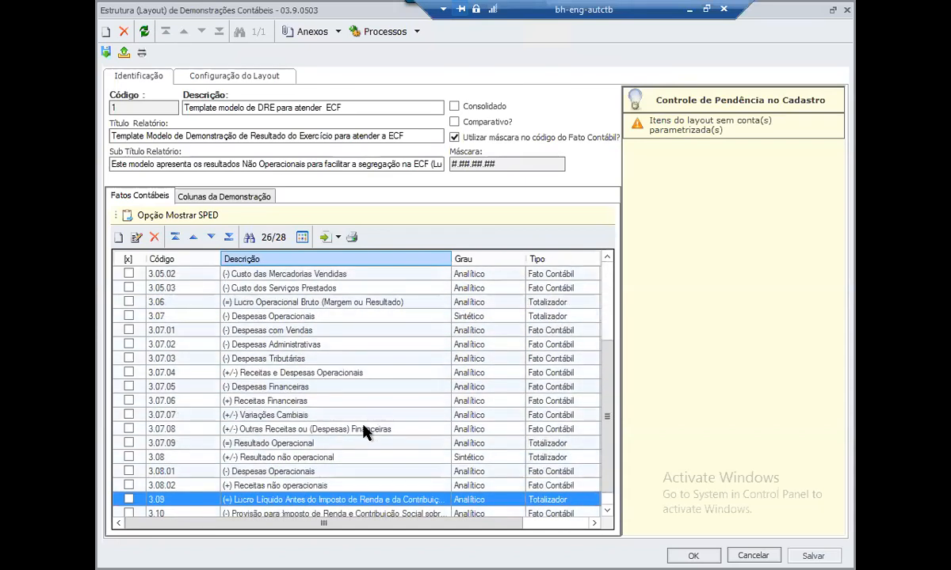
key("Down")
key("Down")
key("Up")
key("Up")
key("Up")
key("Up")
key("Up")
key("Up")
key("Up")
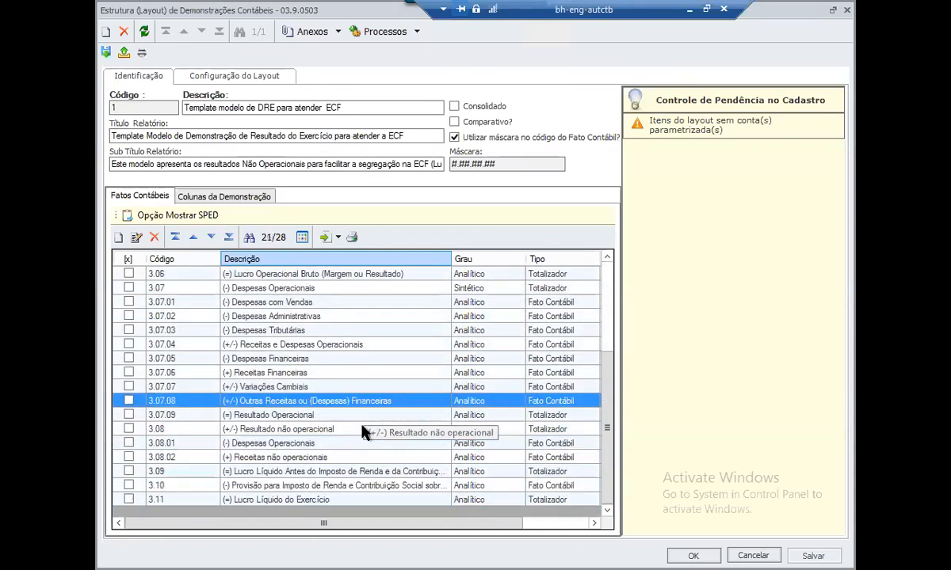
key("Up")
key("Up")
key("Up")
key("Up")
key("Up")
key("Up")
key("Up")
key("Up")
key("Up")
key("Up")
key("Up")
key("Up")
key("Up")
key("Up")
key("Up")
key("Up")
key("Up")
key("Up")
key("Up")
key("Up")
key("Down")
key("Down")
key("Left")
key("Up")
key("Up")
key("Down")
key("Down")
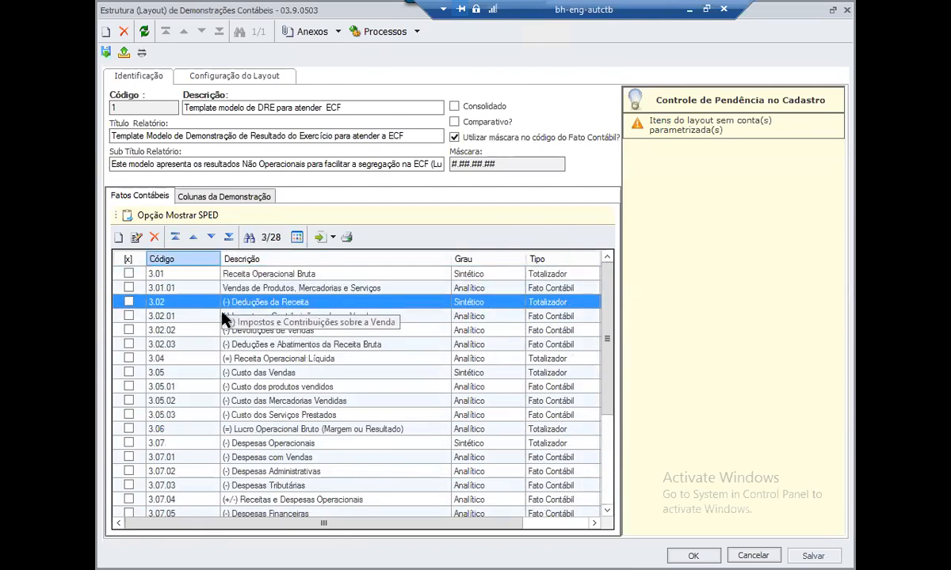
Review the Origem do Valor and Sinal / Visualização options for fact 3.01.01 in the layout configuration, keep the current selections, and confirm the layout.
left_click(207, 80)
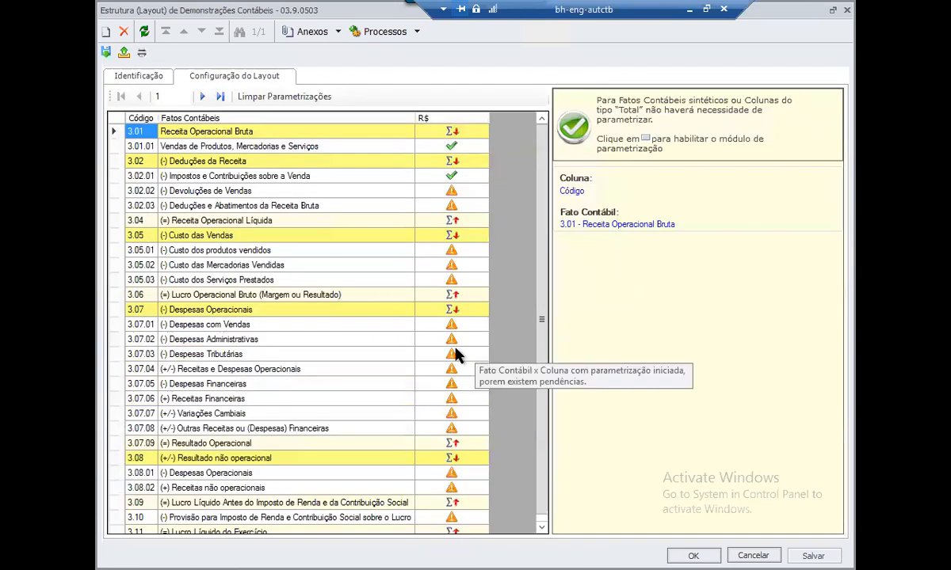
left_click(449, 148)
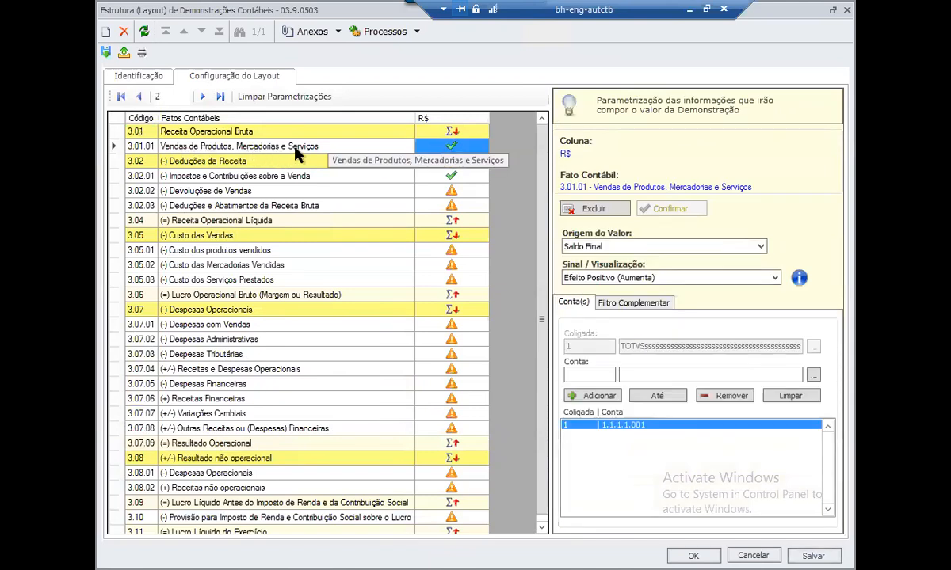
left_click(598, 247)
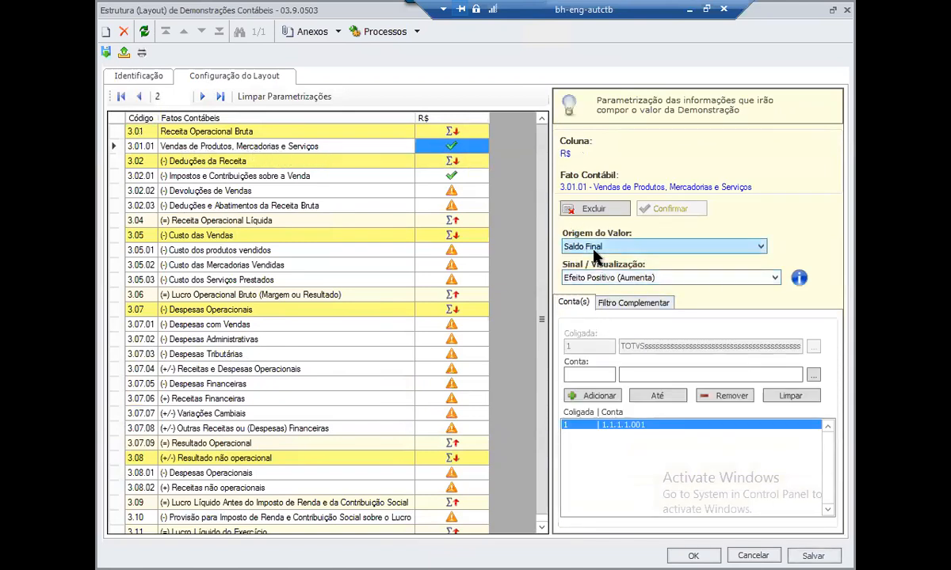
left_click(598, 248)
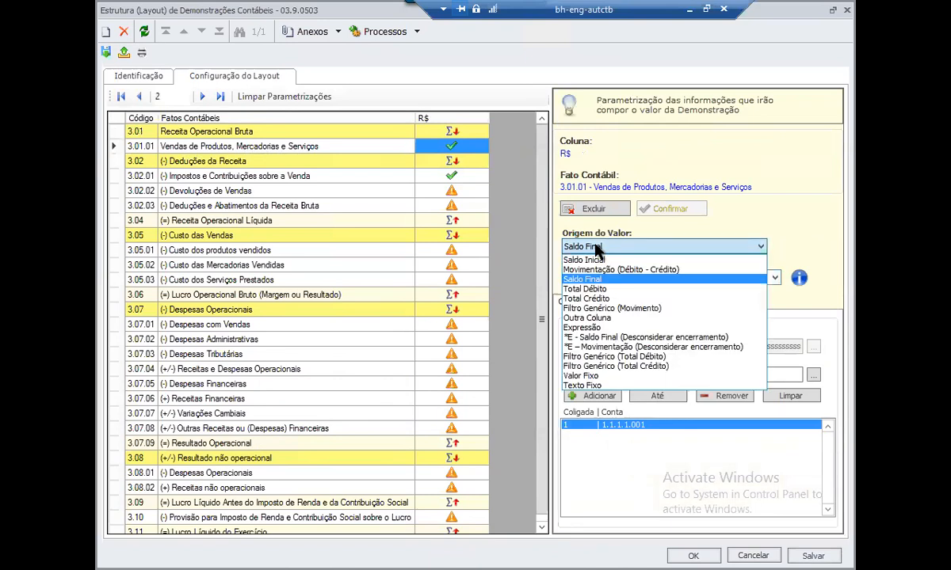
left_click(652, 185)
left_click(587, 279)
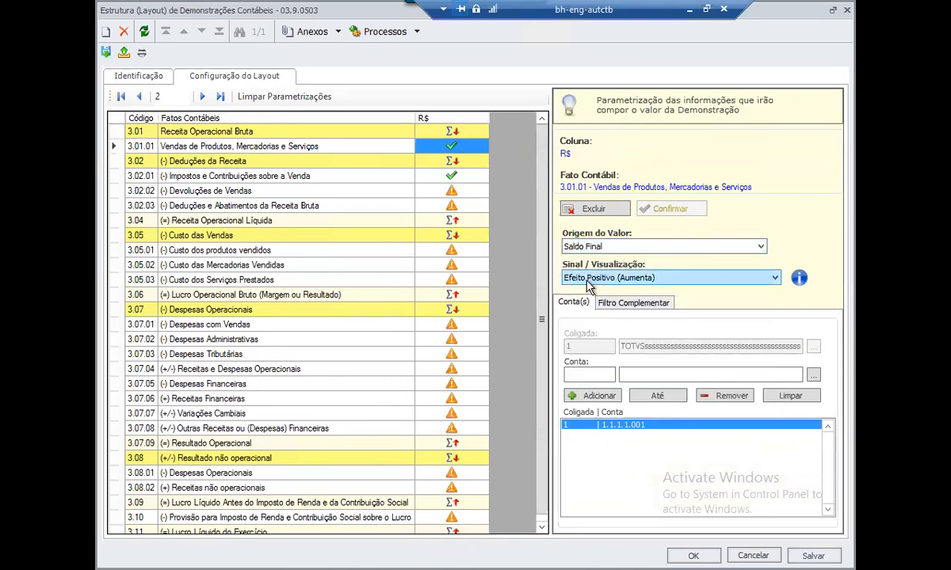
left_click(587, 279)
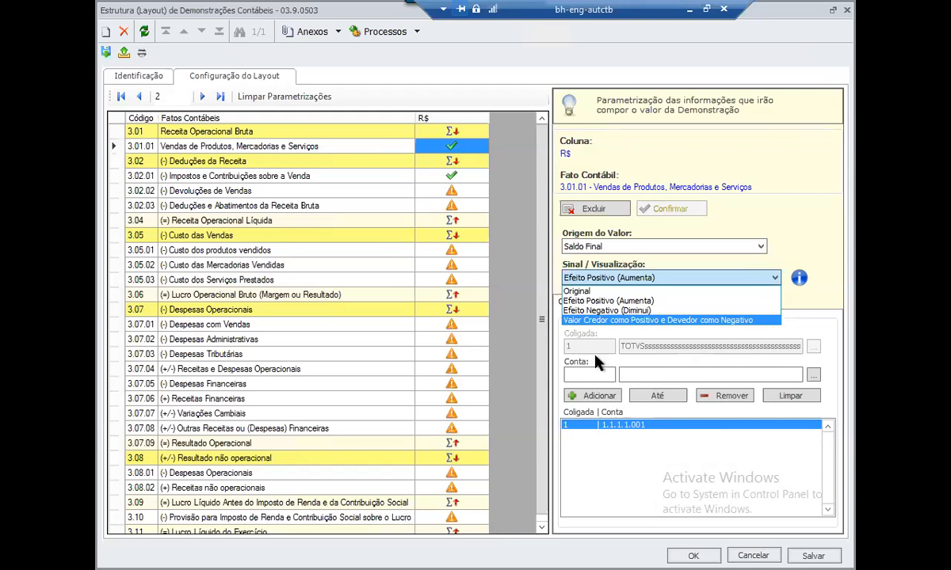
left_click(784, 320)
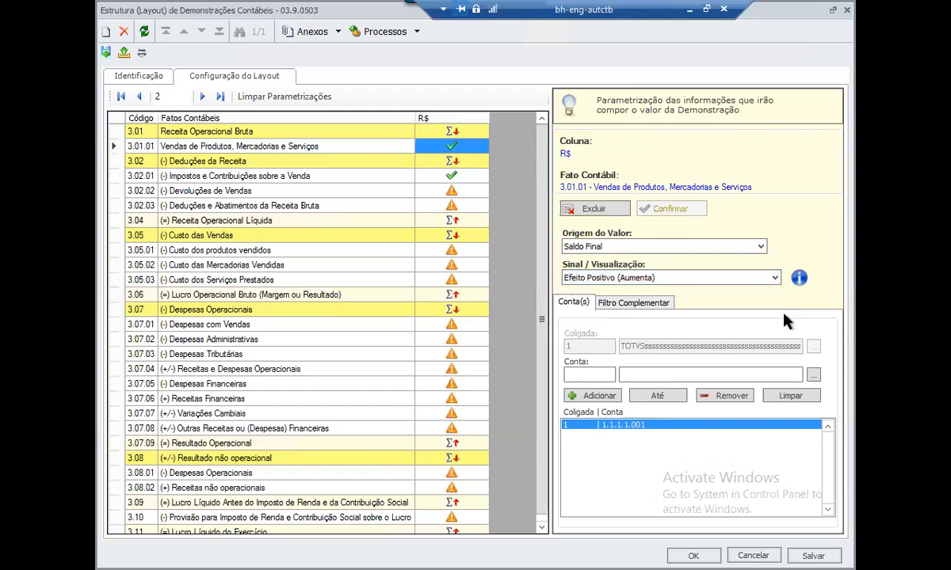
left_click(693, 555)
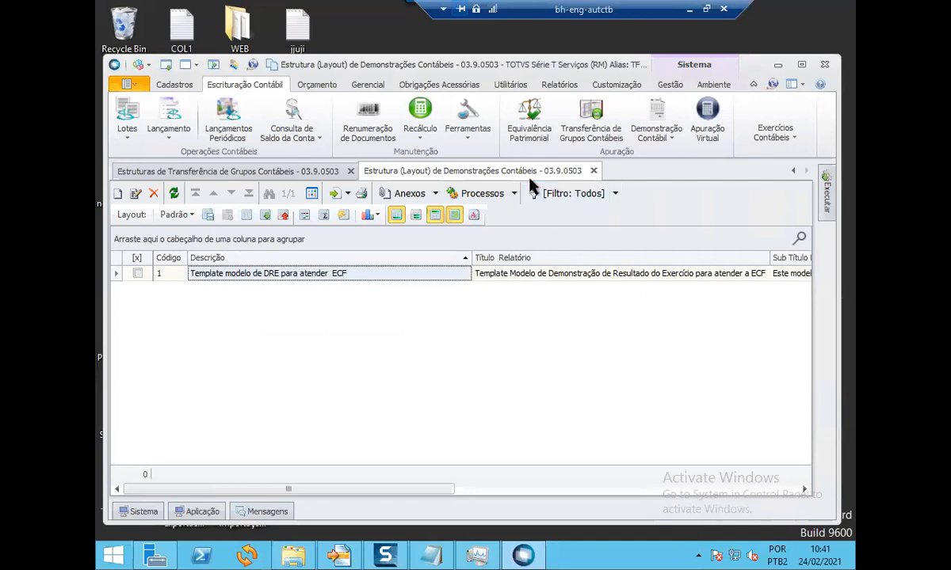
Change the system context to coligada 8 - SPED - PARAMETRIZADO and dismiss the Diagnóstico de Rastreabilidade dos Lançamentos Contábeis notice.
left_click(177, 87)
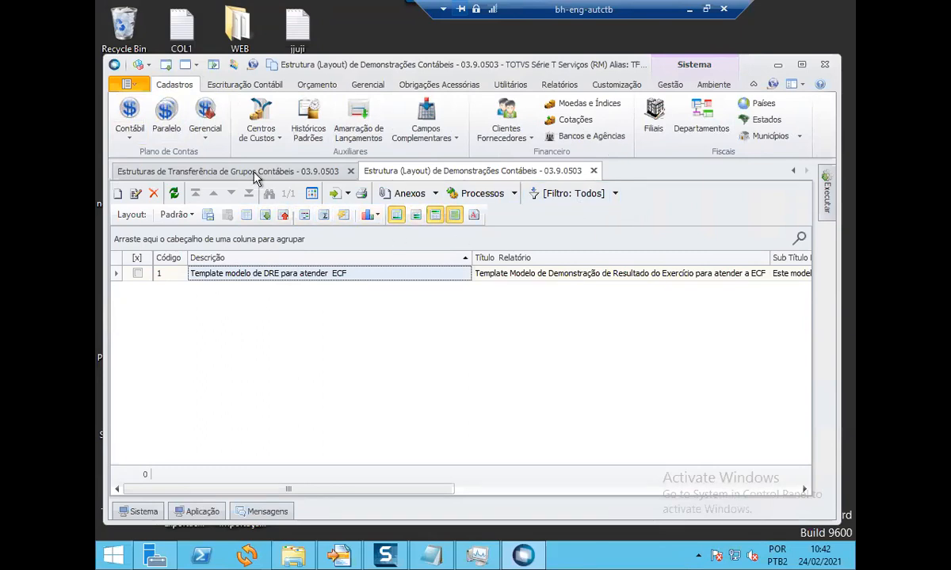
left_click(151, 69)
left_click(178, 109)
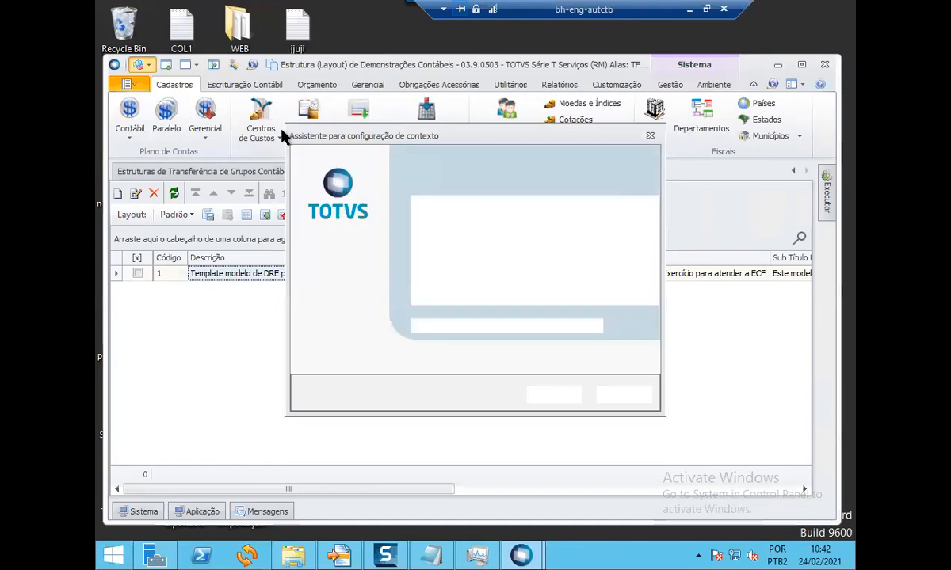
left_click(553, 394)
left_click(321, 251)
type("8")
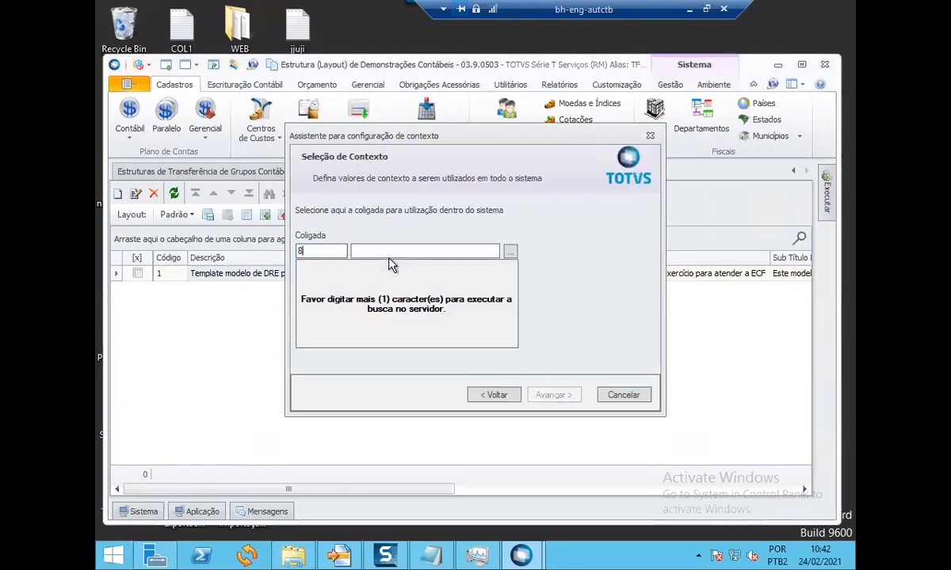
key("Tab")
key("Tab")
left_click(547, 397)
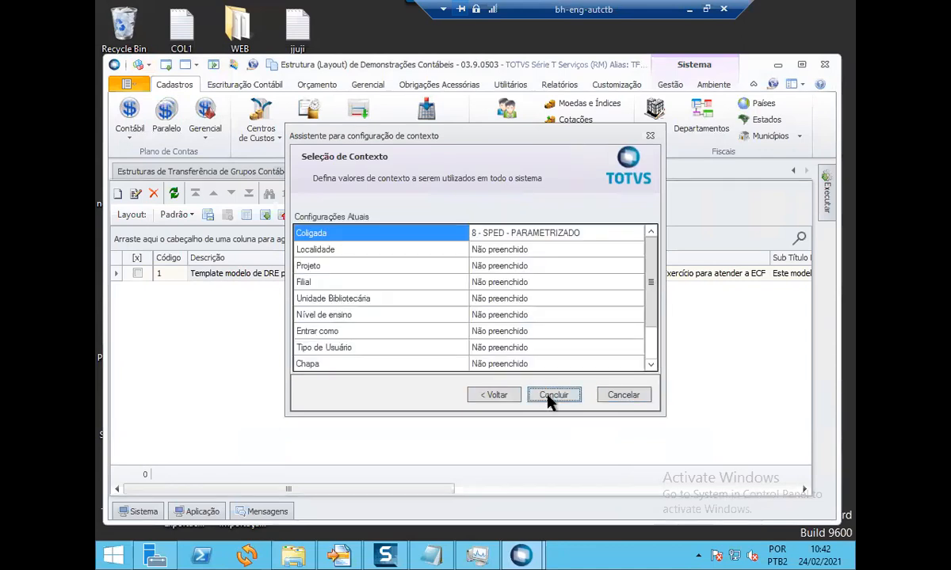
left_click(557, 394)
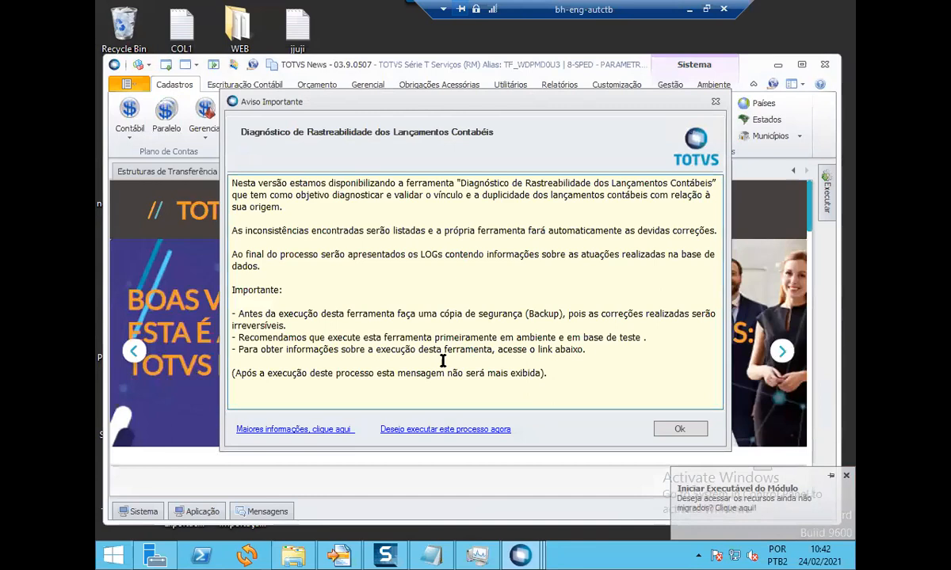
left_click(680, 430)
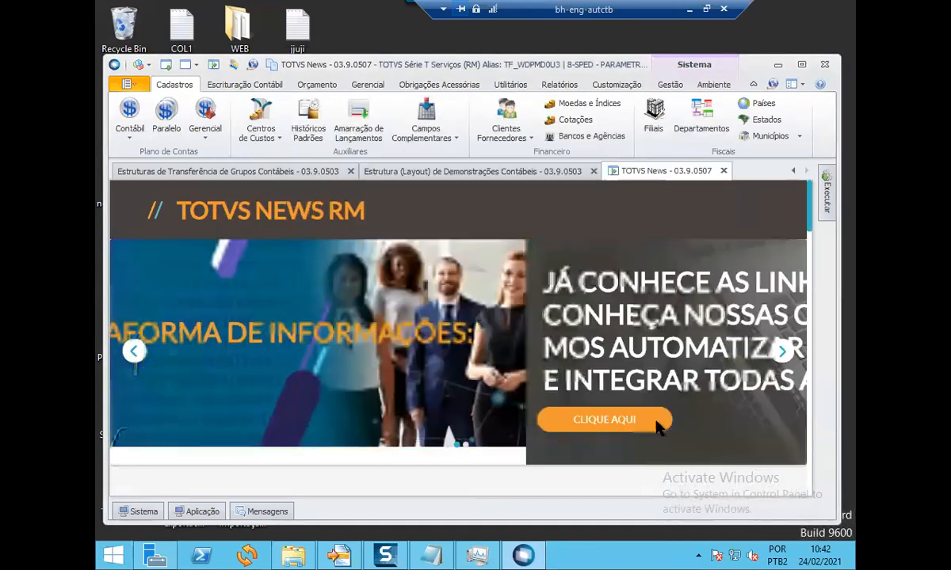
Start the SPED Contábil generation, check the Versão do Layout options up to 9.0, and continue to the process parameters.
left_click(448, 86)
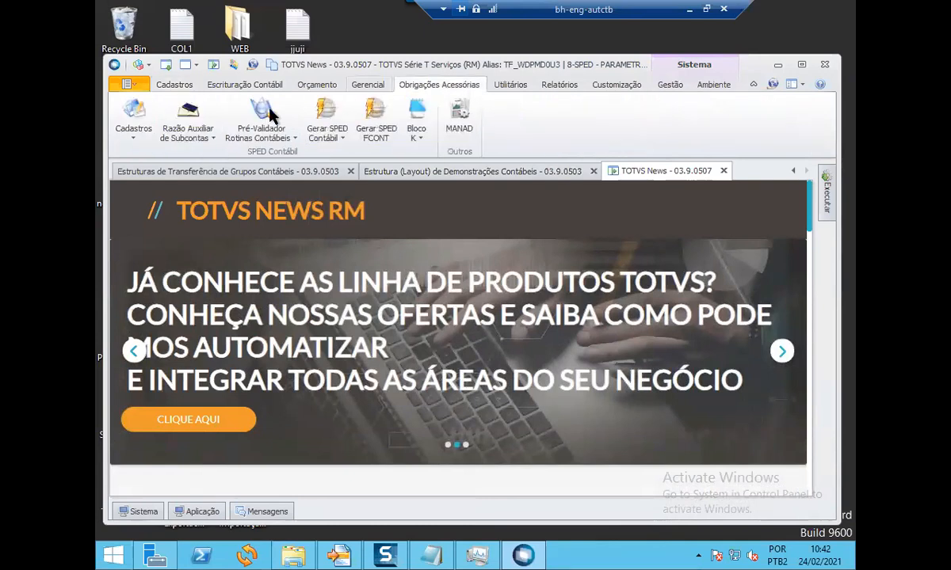
left_click(327, 135)
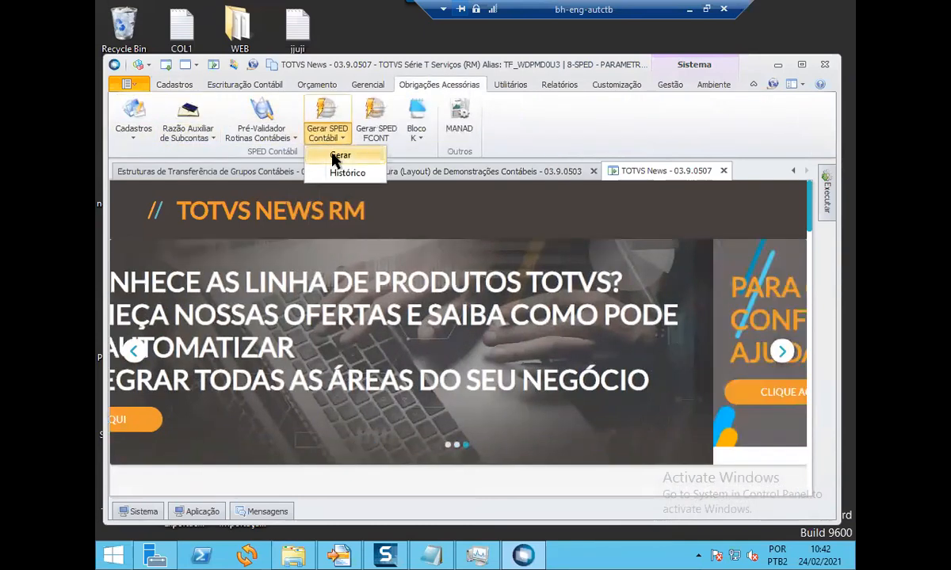
left_click(338, 155)
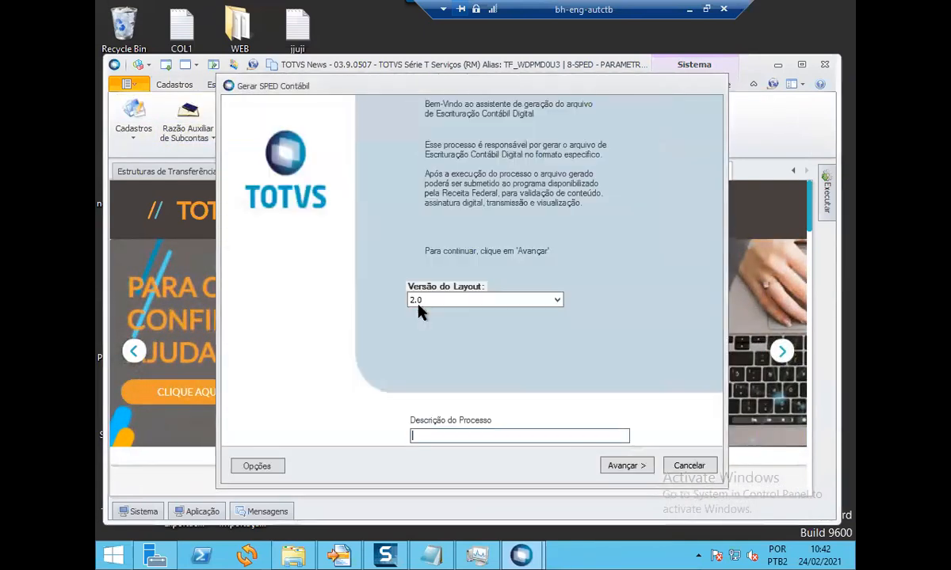
left_click(484, 301)
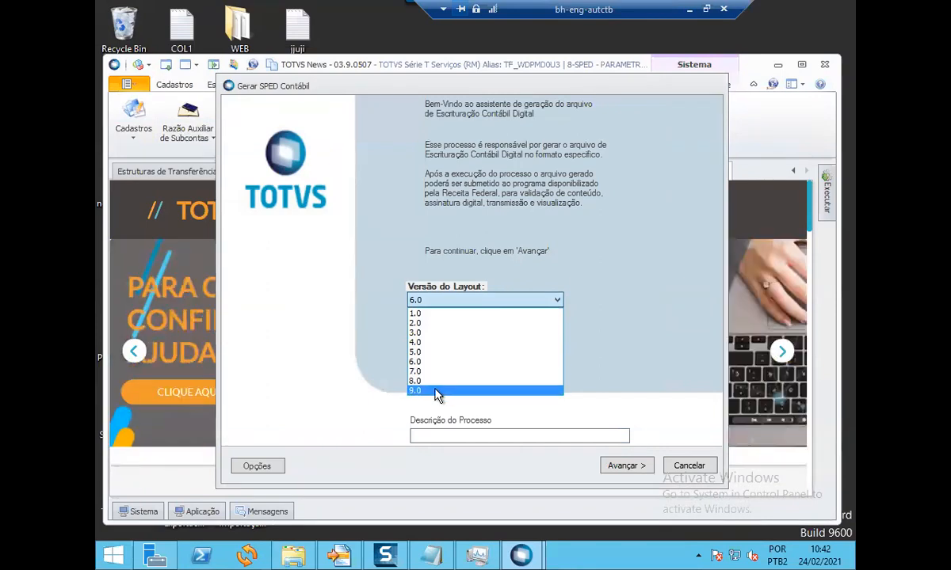
left_click(322, 382)
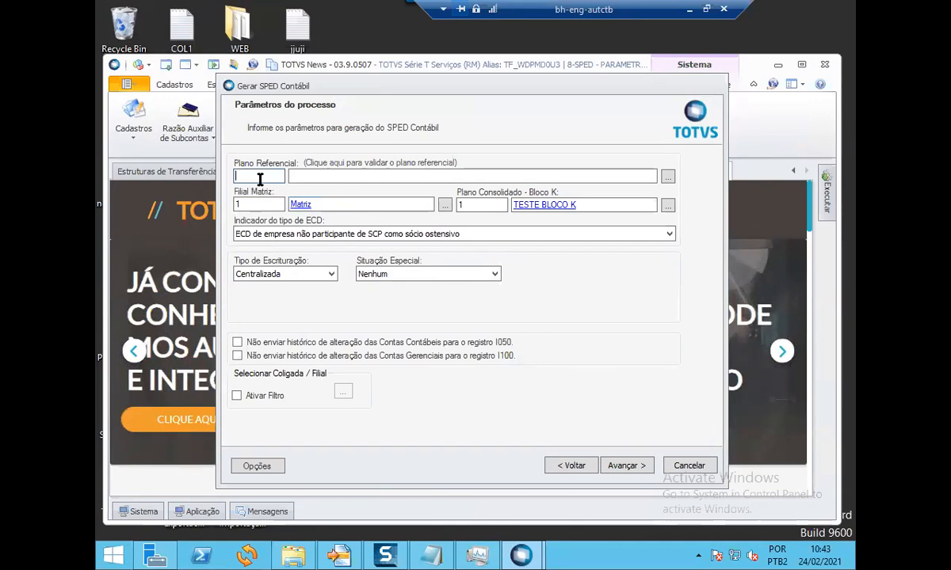
Accept the process parameters with Filial Matriz 1, Plano Consolidado - Bloco K 1, Centralizada escrituração and situação especial Nenhum.
left_click(622, 467)
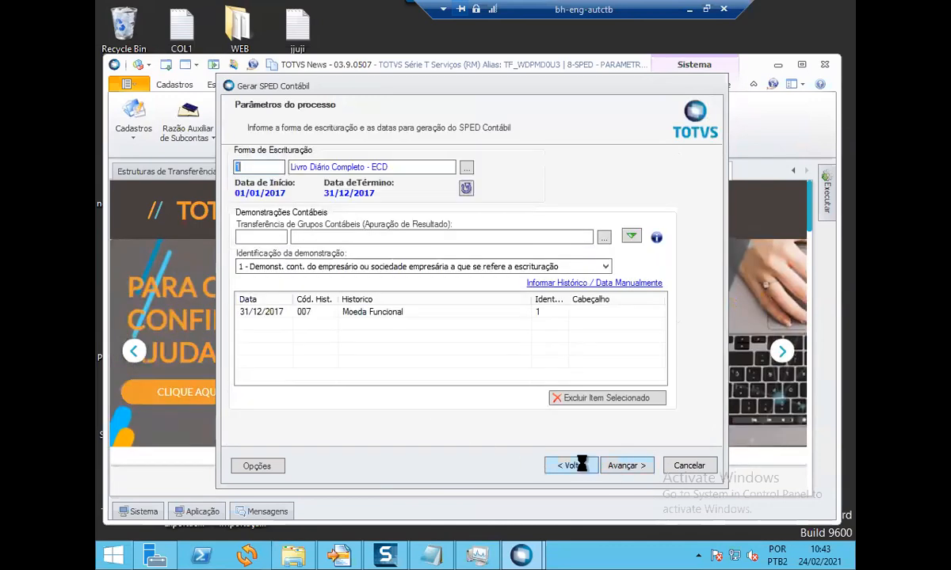
left_click(576, 466)
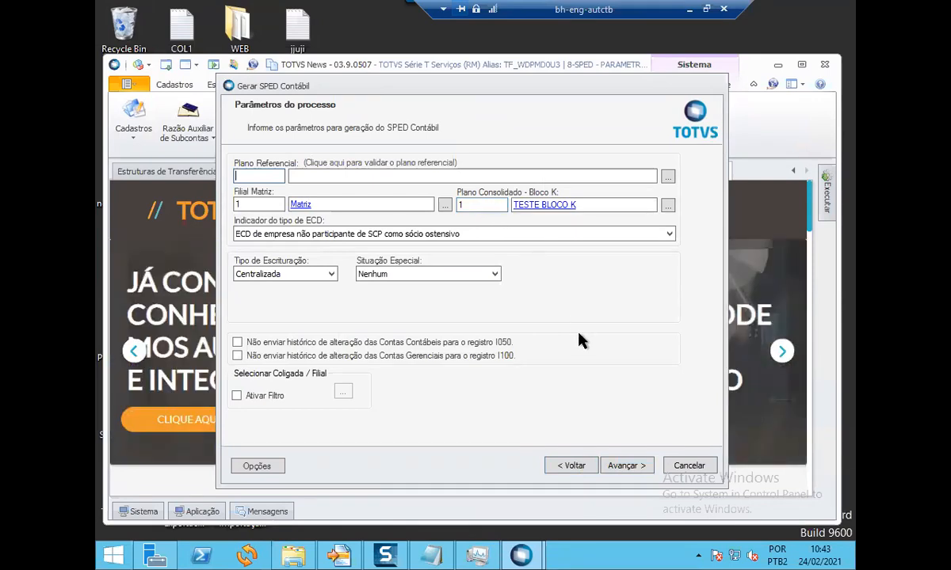
left_click(625, 466)
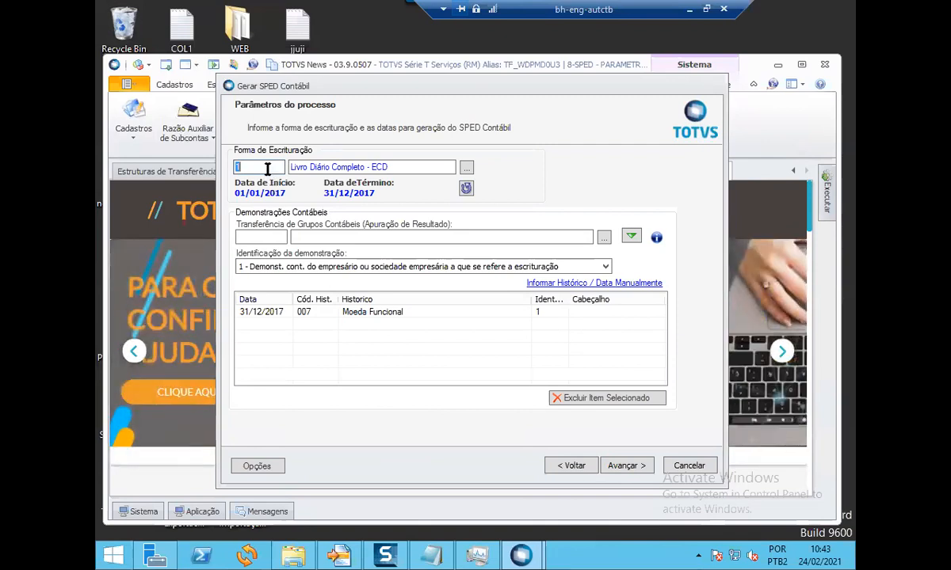
Review the Dados Adicionais of the Livro Diário Completo - ECD escrituração, including its start and end dates, and cancel without saving.
double_click(328, 174)
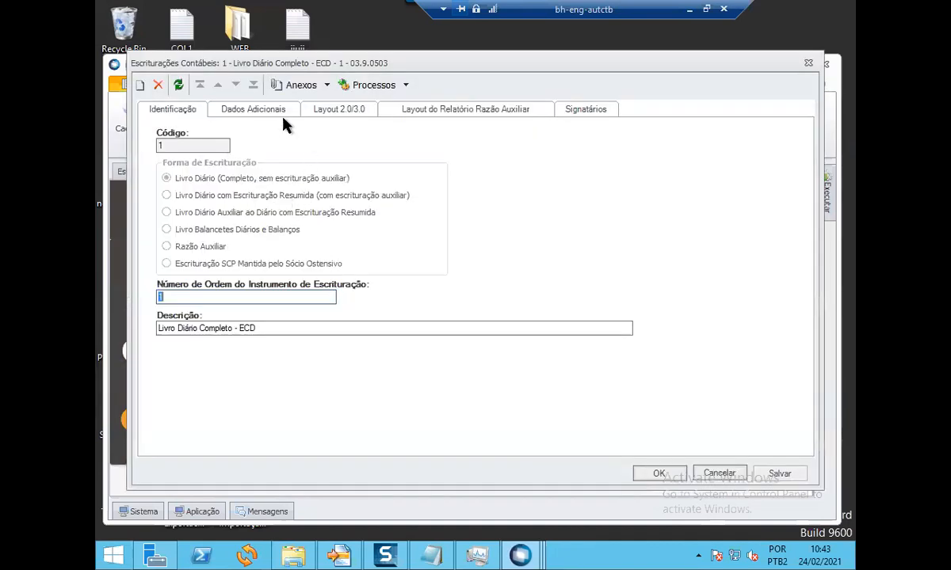
left_click(267, 110)
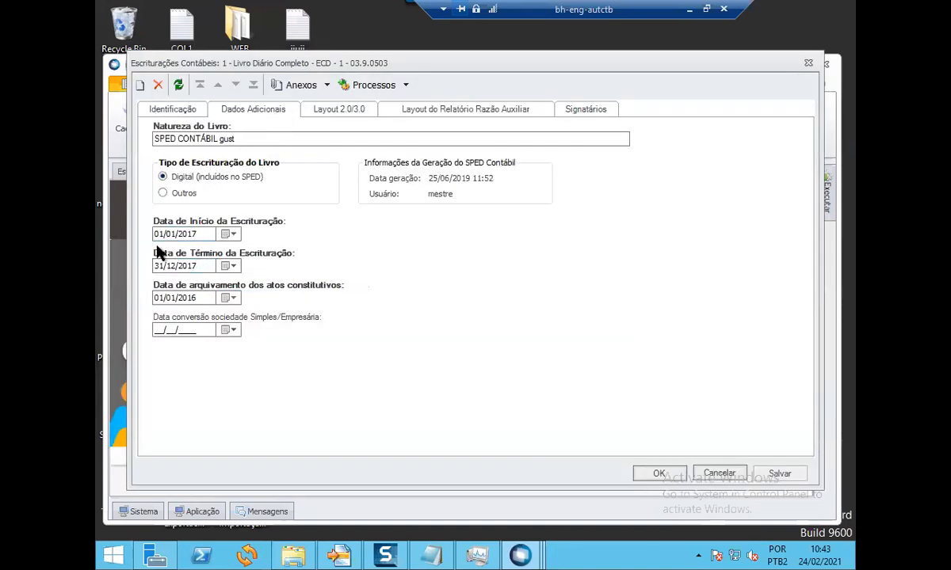
left_click(717, 474)
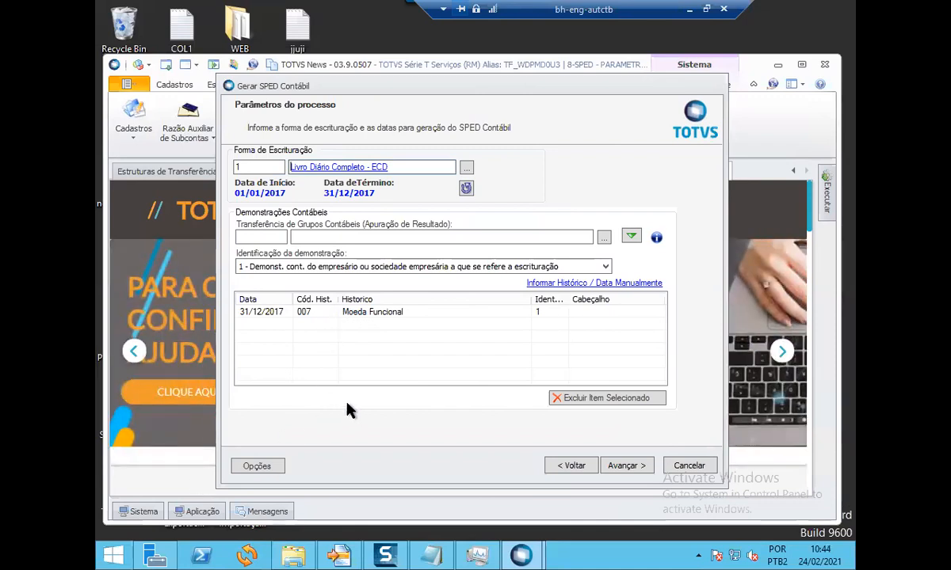
Accept the forma de escrituração, dismiss the traceability notice, and continue with demonstration structure 93 and Tipo DLPA.
left_click(625, 464)
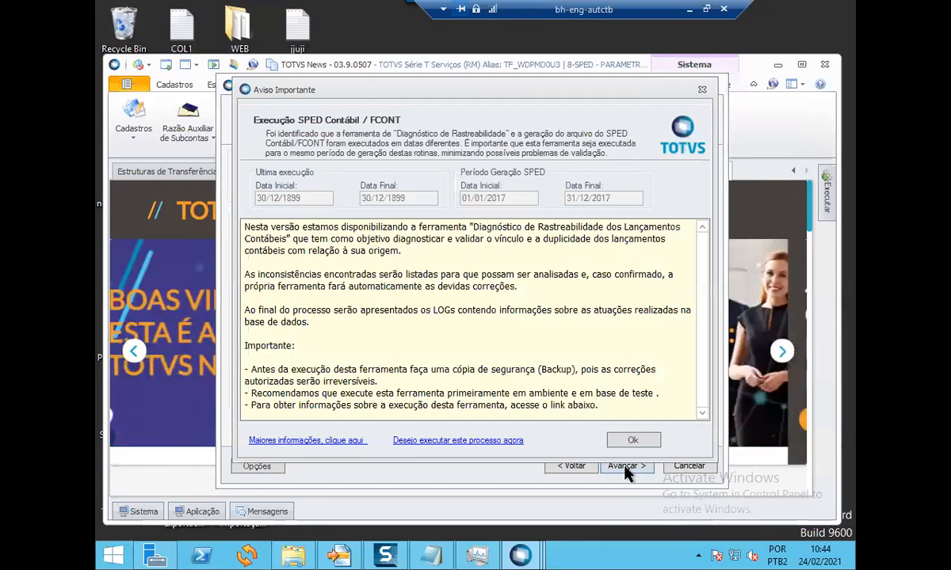
left_click(626, 442)
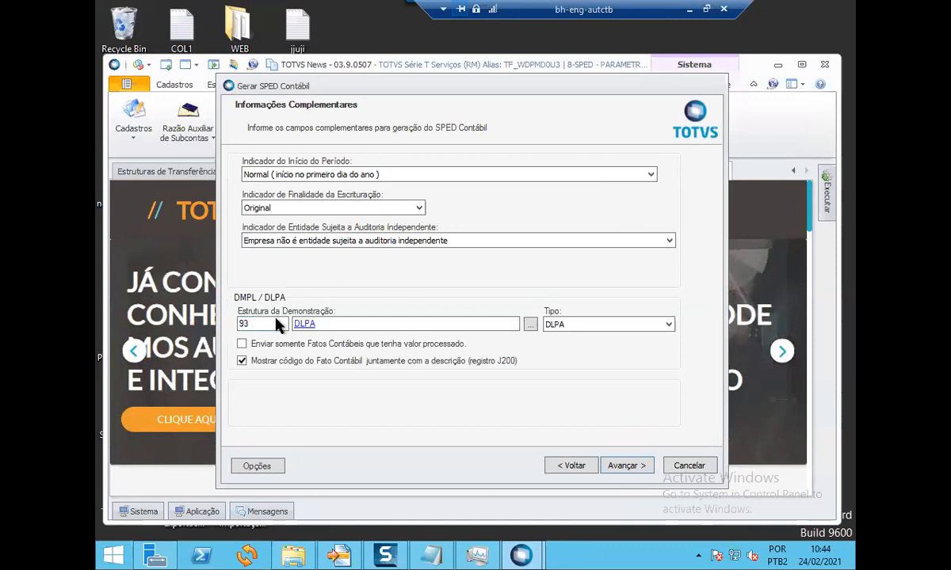
left_click(583, 324)
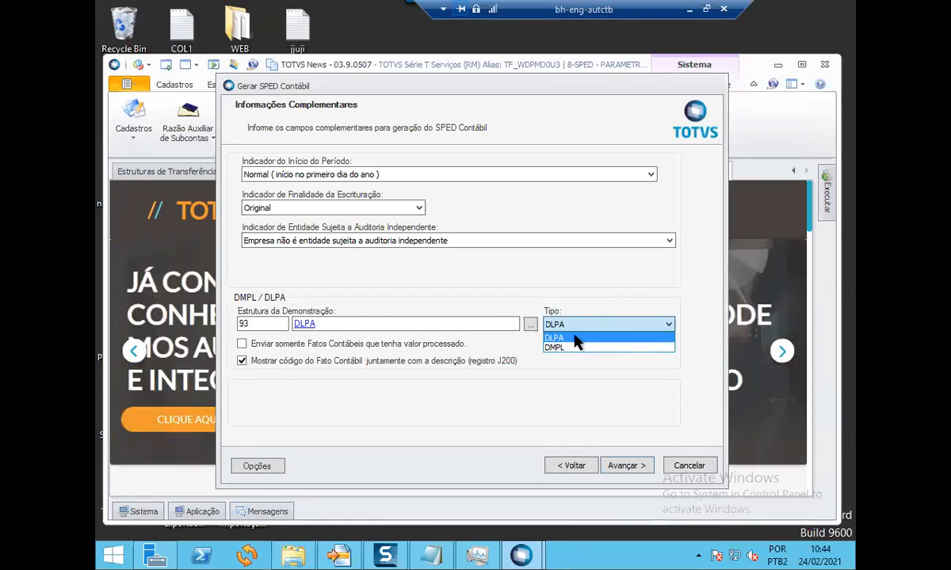
left_click(572, 339)
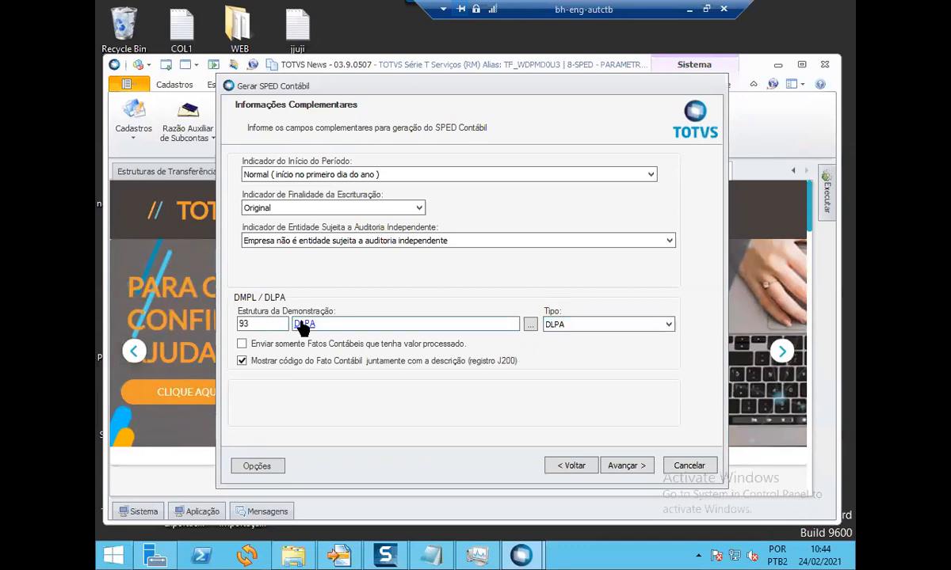
left_click(573, 324)
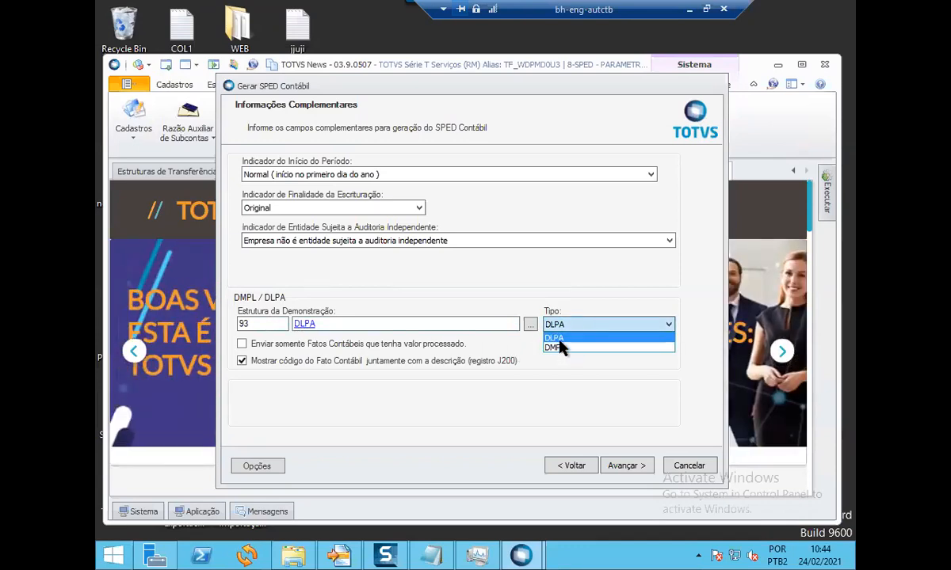
left_click(444, 402)
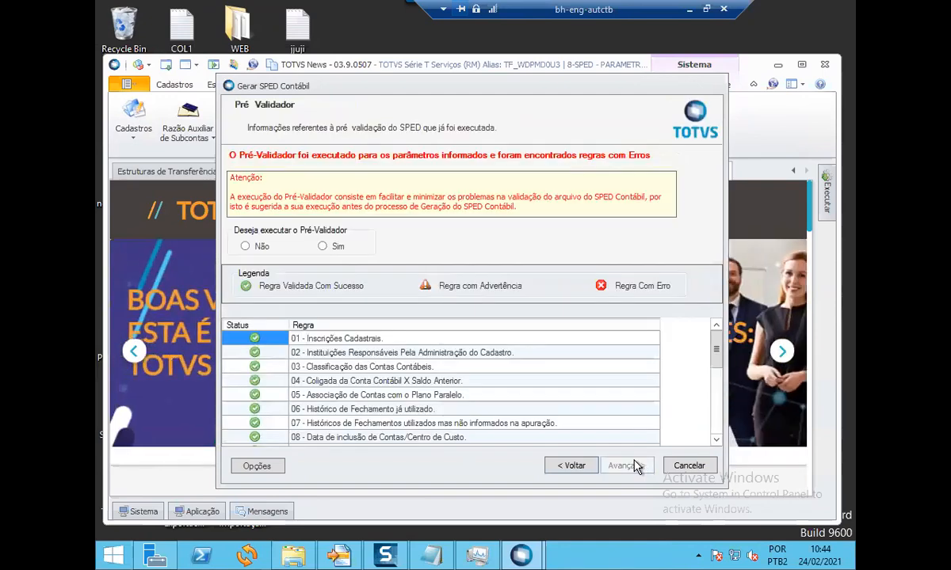
Choose Não for running the Pré-Validador, review rules 01 to 22, including 18 - Saldo das contas de Resultado II, and continue.
left_click(247, 247)
left_click_drag(317, 83, 356, 82)
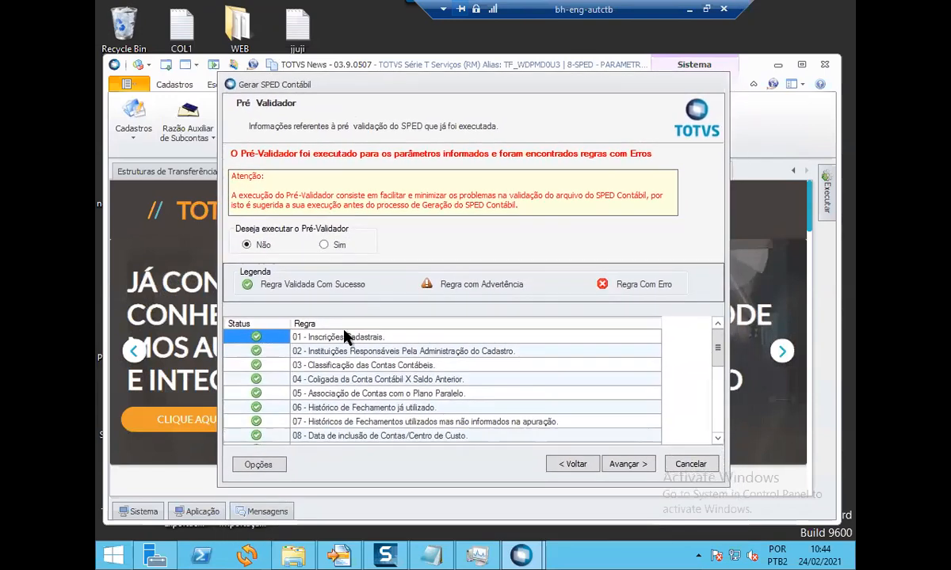
scroll(332, 360, "down", 2)
scroll(331, 362, "down", 3)
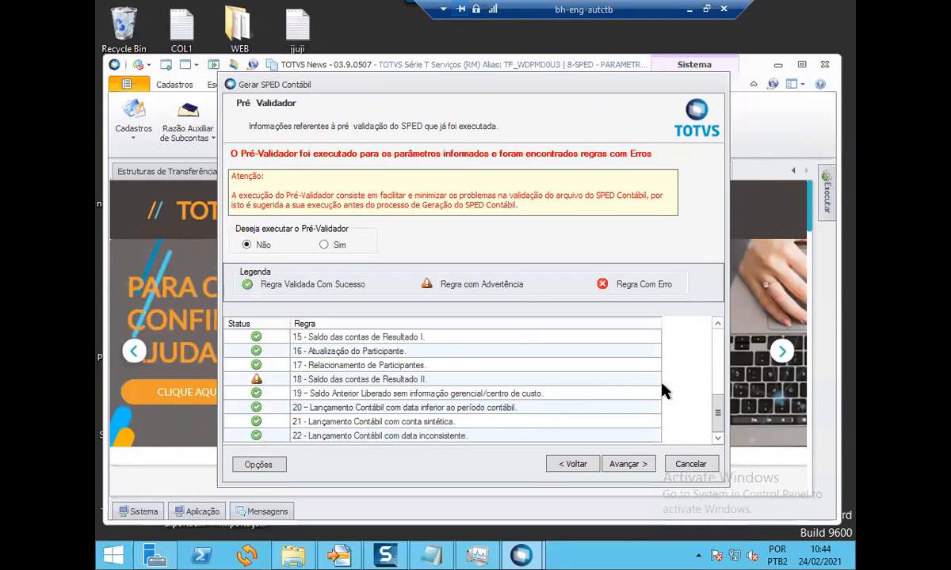
left_click(262, 382)
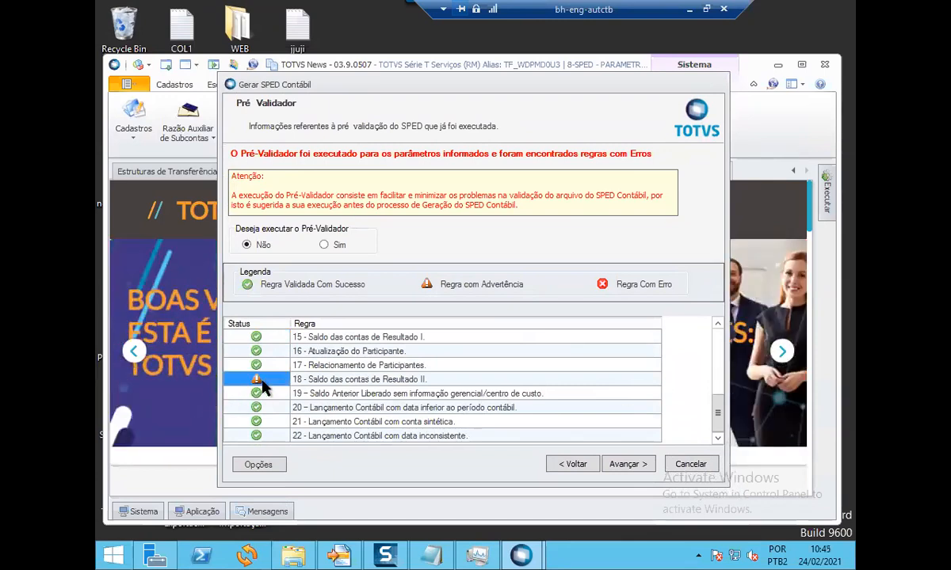
left_click(317, 380)
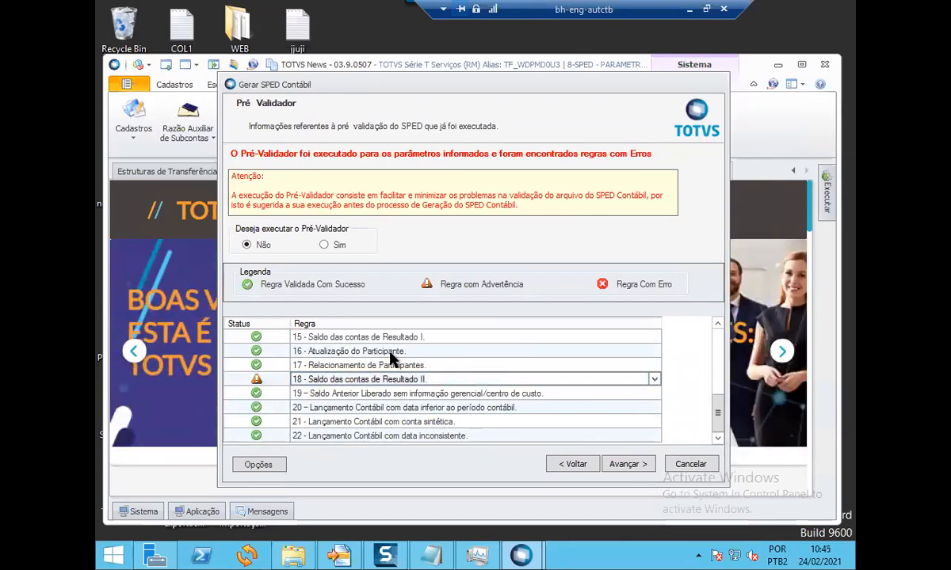
left_click(363, 381)
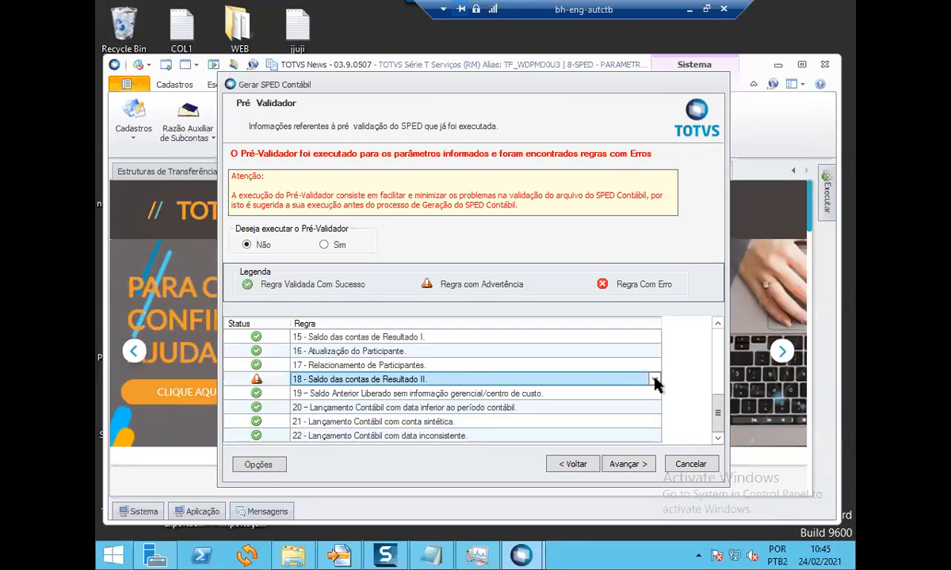
mouse_move(260, 386)
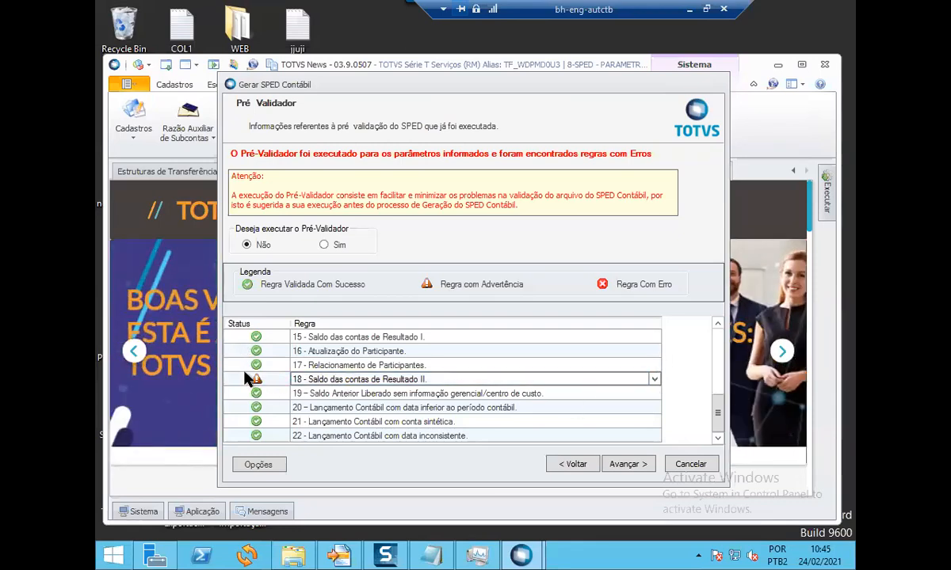
scroll(261, 372, "up", 5)
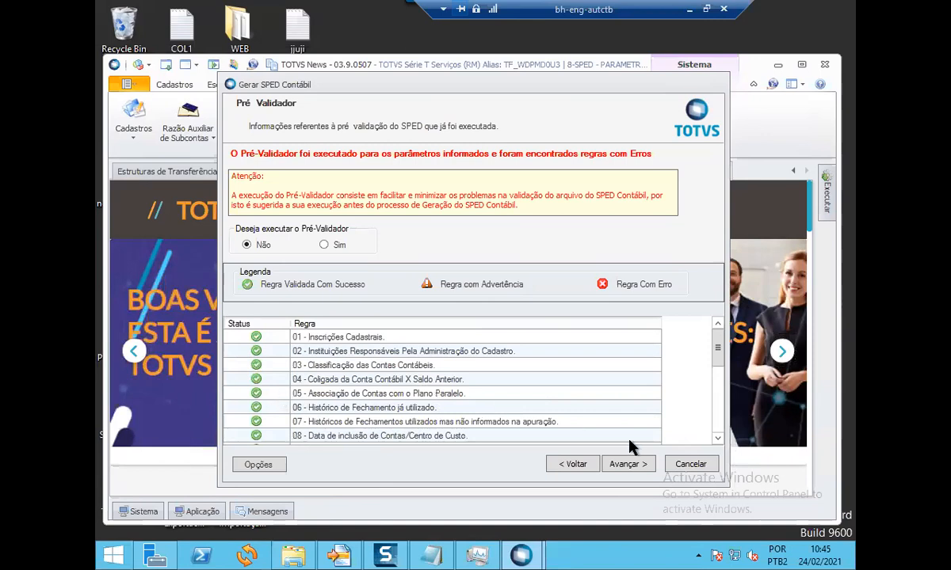
left_click(630, 464)
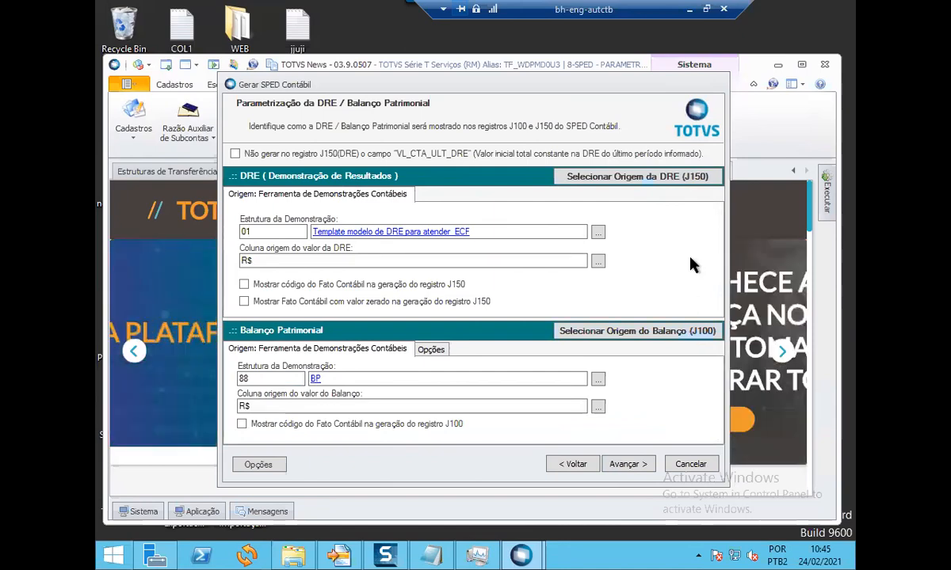
Review the DRE (J150) origin options, cancel to keep Ferramenta de Demonstrações Contábeis, and accept the DRE and Balanço Patrimonial parameters.
left_click(585, 179)
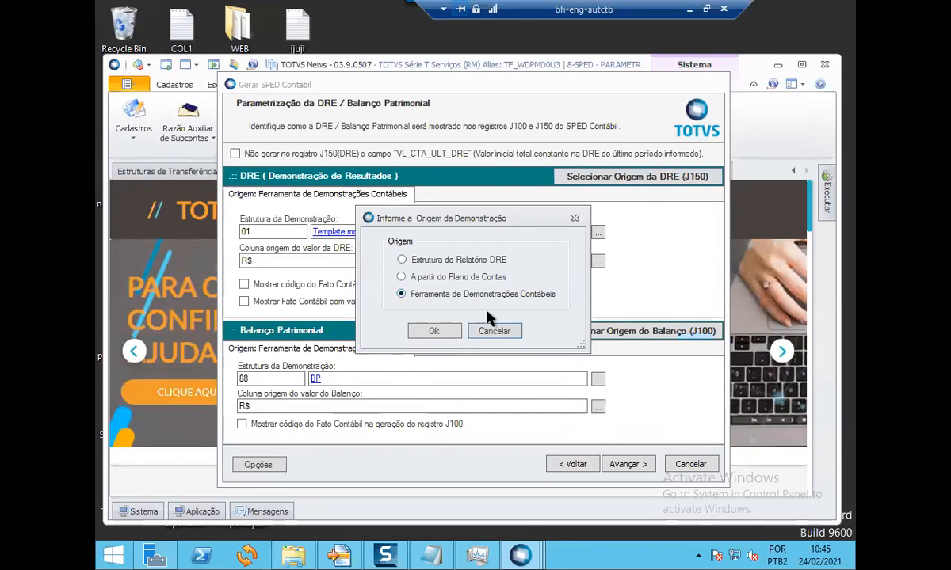
left_click(440, 283)
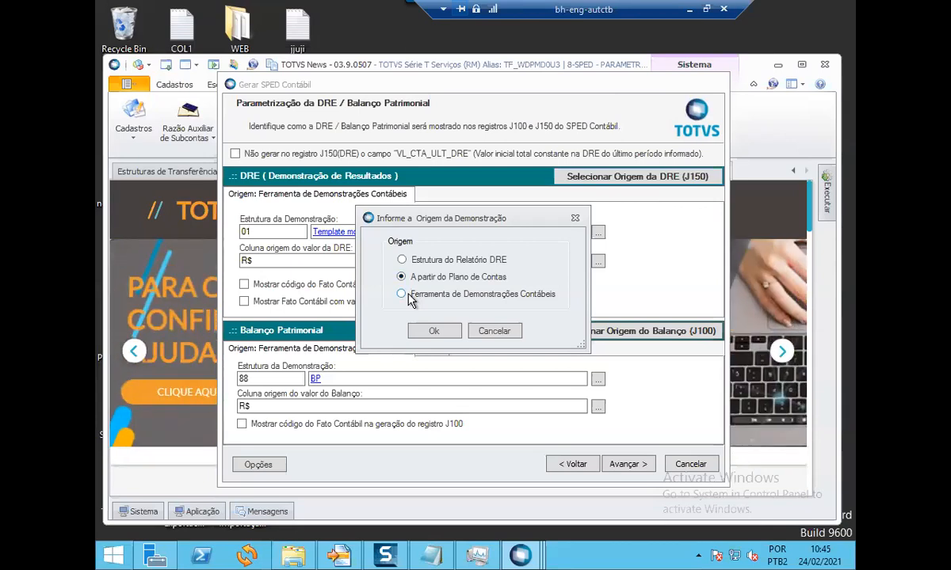
left_click(405, 296)
left_click(497, 332)
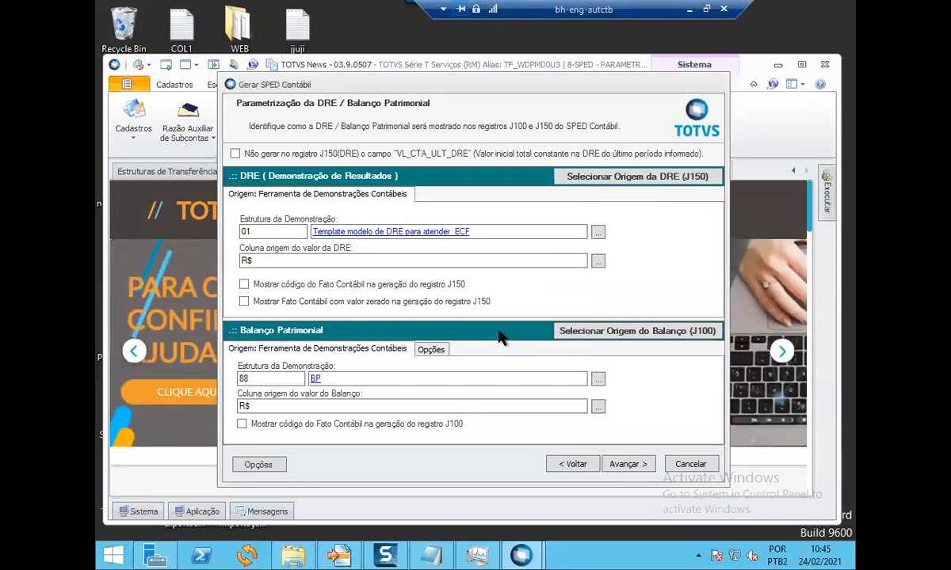
left_click(627, 465)
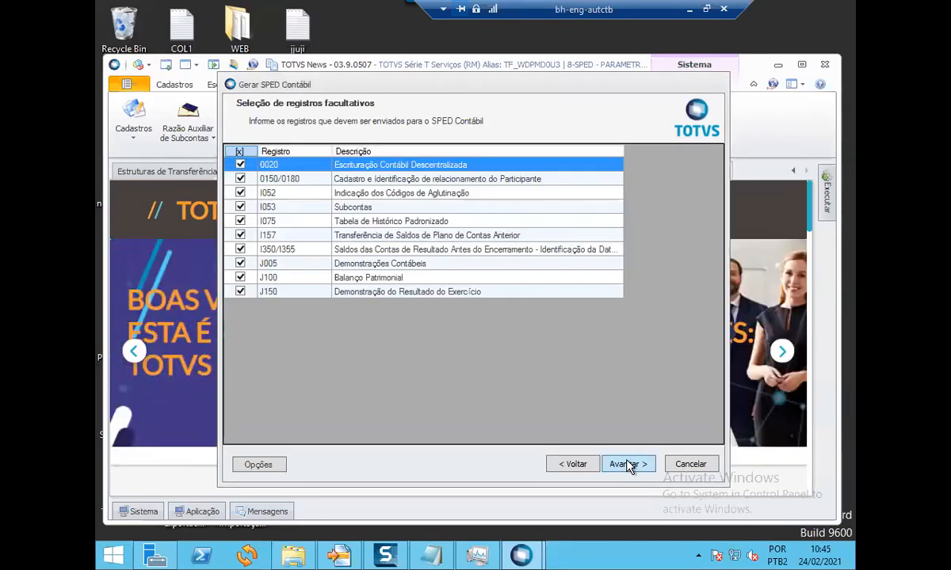
Keep all optional registros selected, view the J800 file insertion form, and cancel it without adding a file.
left_click(630, 465)
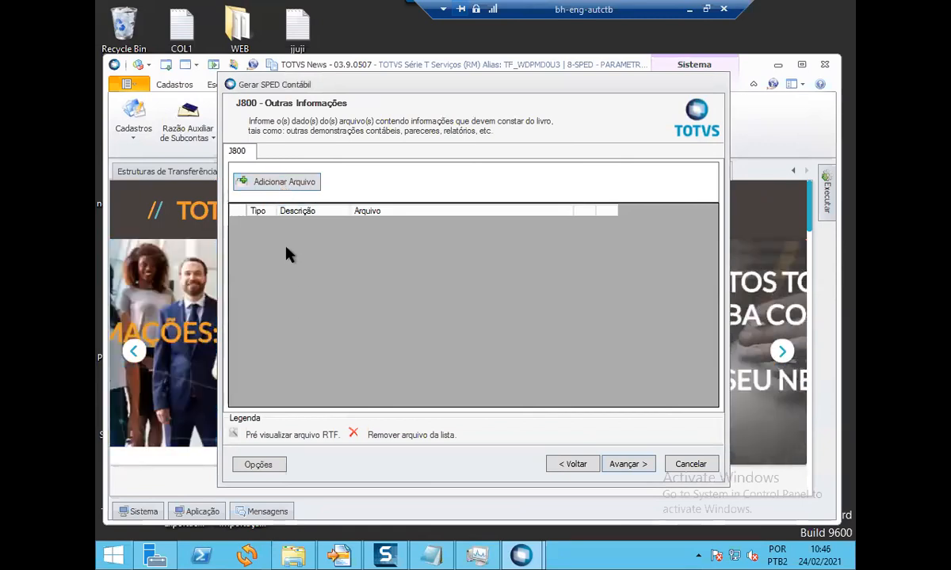
left_click(277, 182)
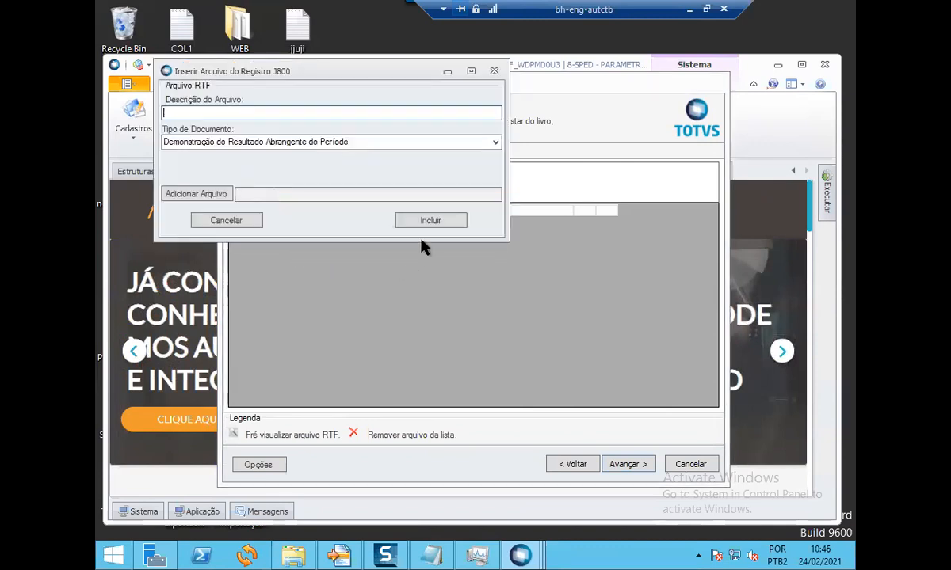
left_click(224, 224)
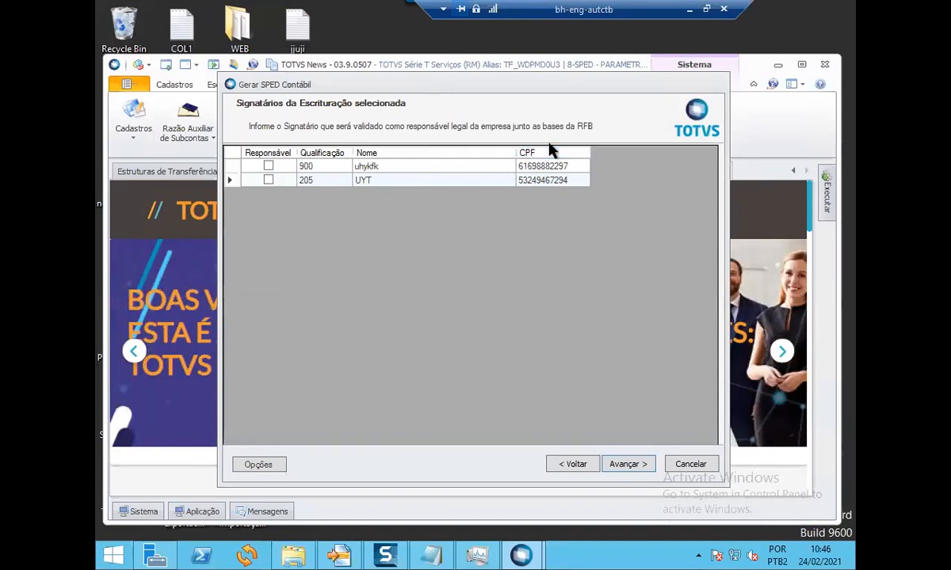
Mark the signatory with Qualificação 900 as Responsável and advance to the final page of the generation wizard.
left_click(267, 165)
left_click(267, 166)
left_click(267, 180)
left_click(267, 166)
left_click(268, 180)
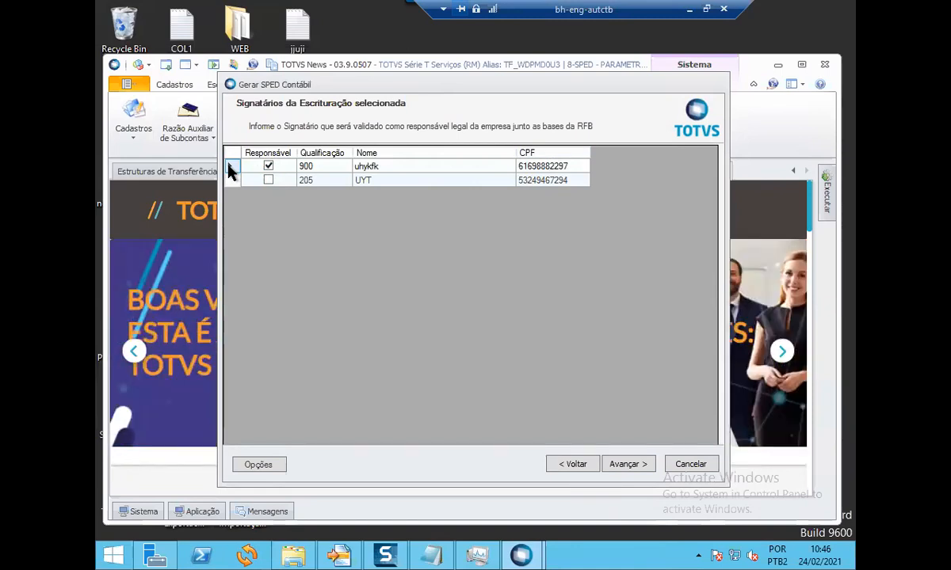
left_click(621, 465)
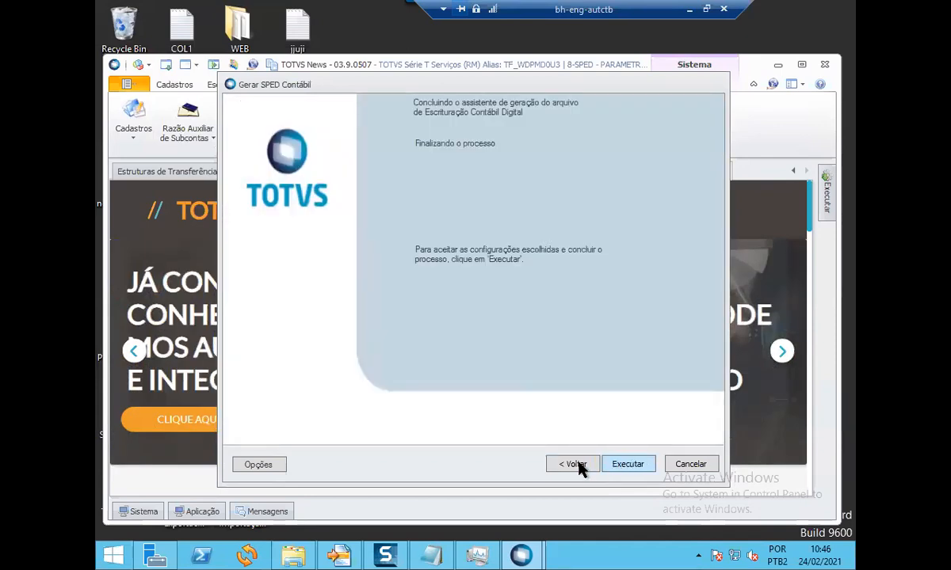
left_click(577, 467)
left_click(622, 466)
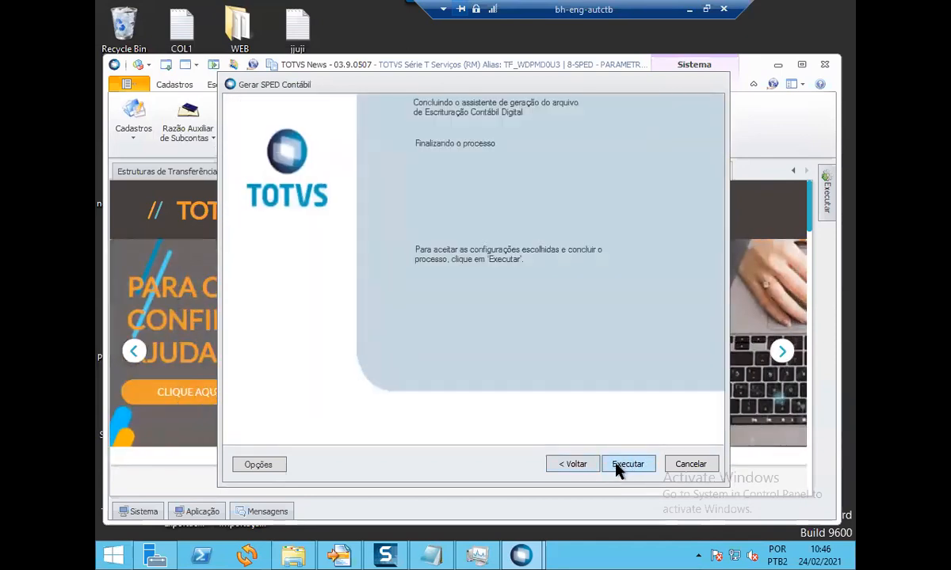
Run the SPED Contábil generation, acknowledge the report-checking notice, and save the file as LIVRO_ECD1G on the Desktop.
left_click(617, 467)
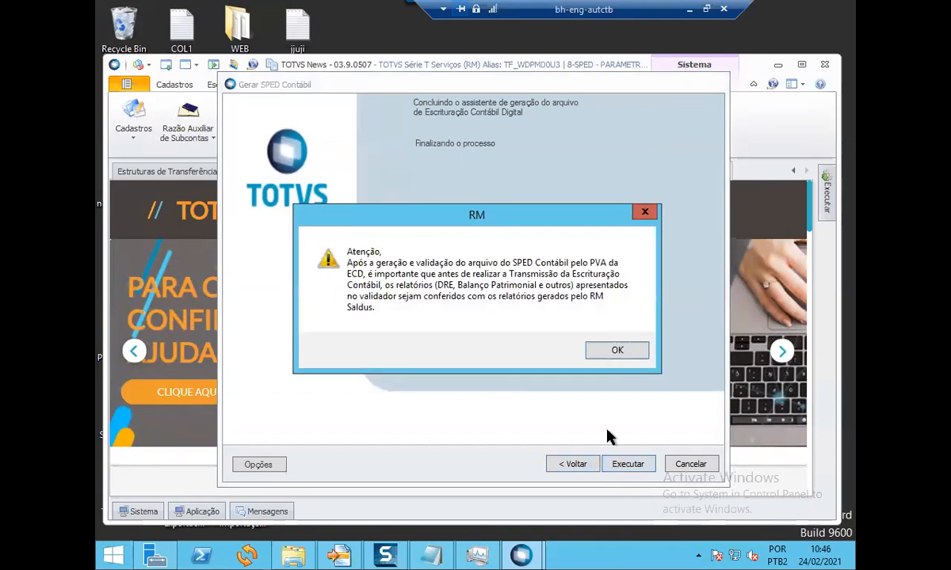
left_click(616, 351)
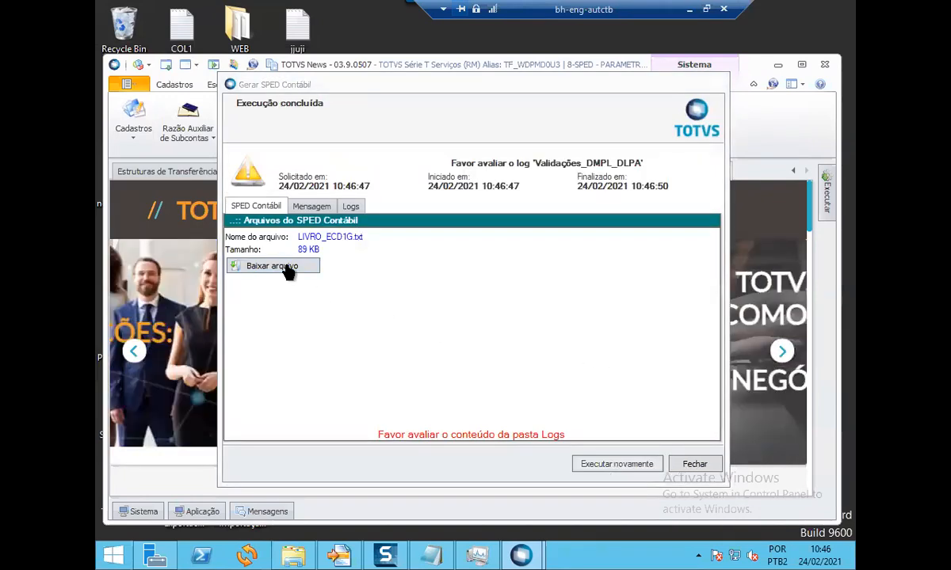
left_click(285, 267)
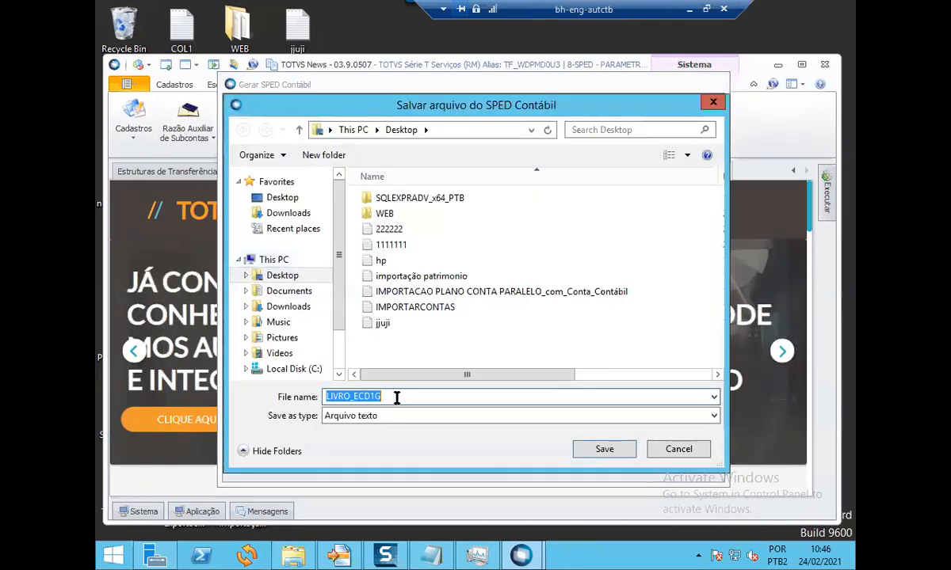
left_click(603, 449)
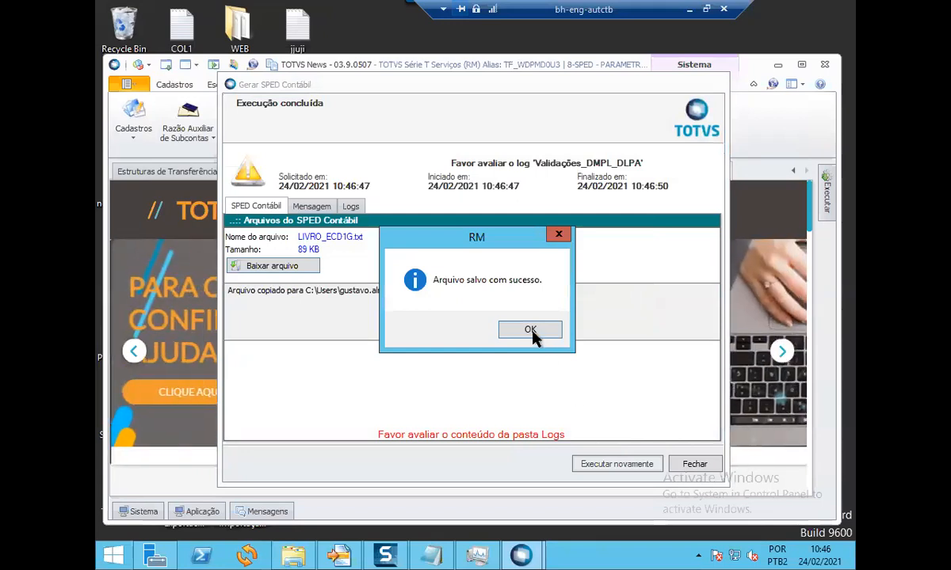
left_click(529, 331)
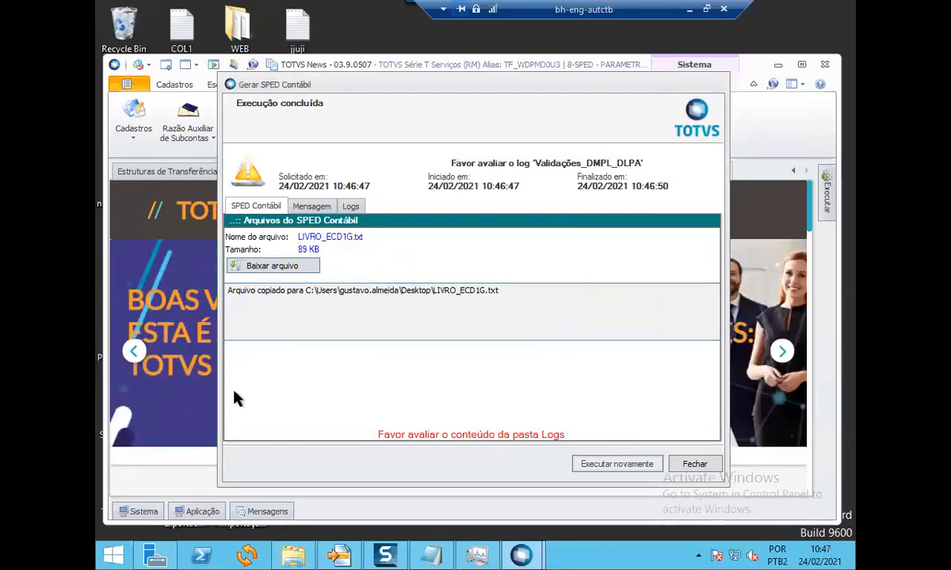
Switch to File Explorer, open LIVRO_ECD1G from the Desktop folder in Notepad, and maximize its window.
left_click(294, 555)
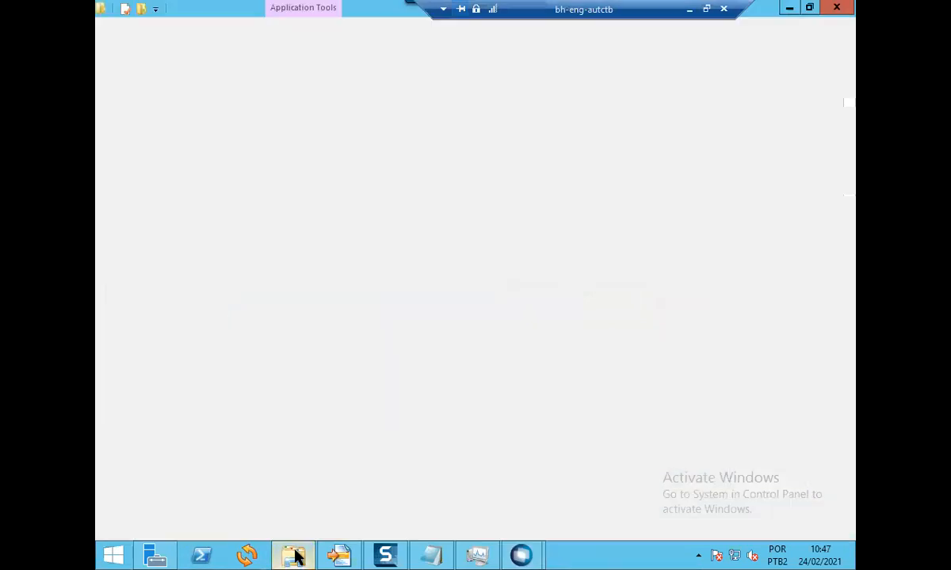
left_click(153, 171)
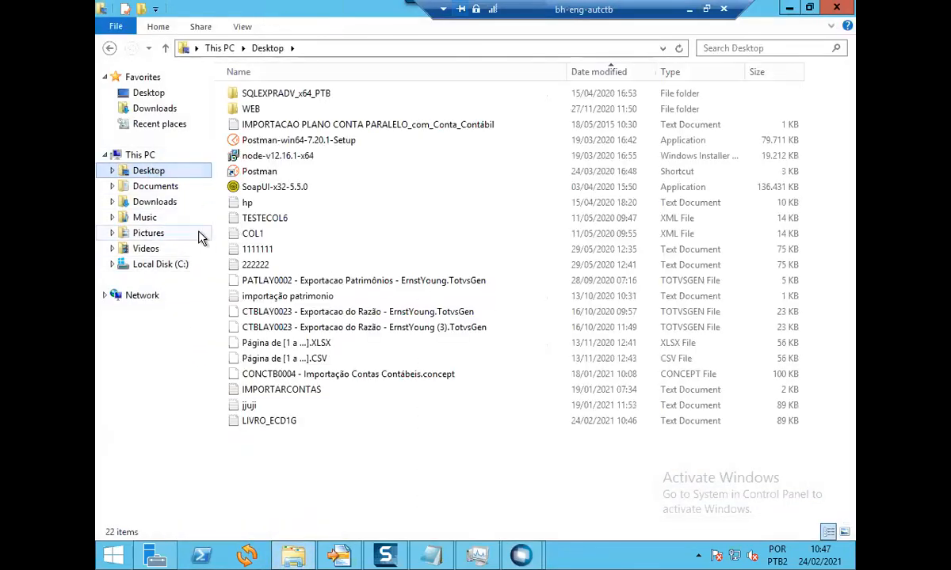
double_click(268, 421)
left_click_drag(562, 263, 550, 223)
left_click_drag(535, 181, 535, 171)
left_click(763, 178)
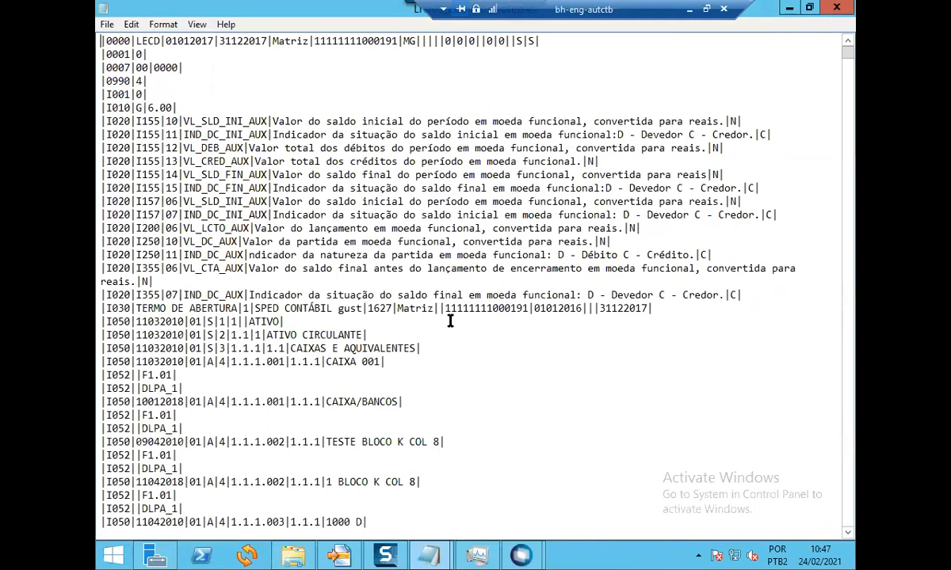
Examine the generated ECD text, highlighting the last I020 record and the I030 Termo de Abertura record, and check the I050 and I052 lines.
scroll(444, 319, "down", 3)
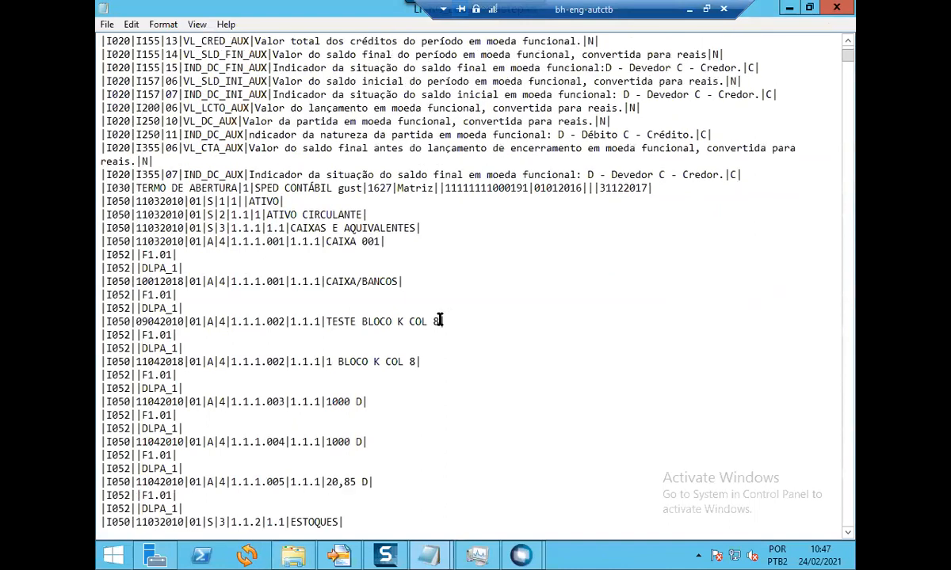
scroll(440, 319, "up", 3)
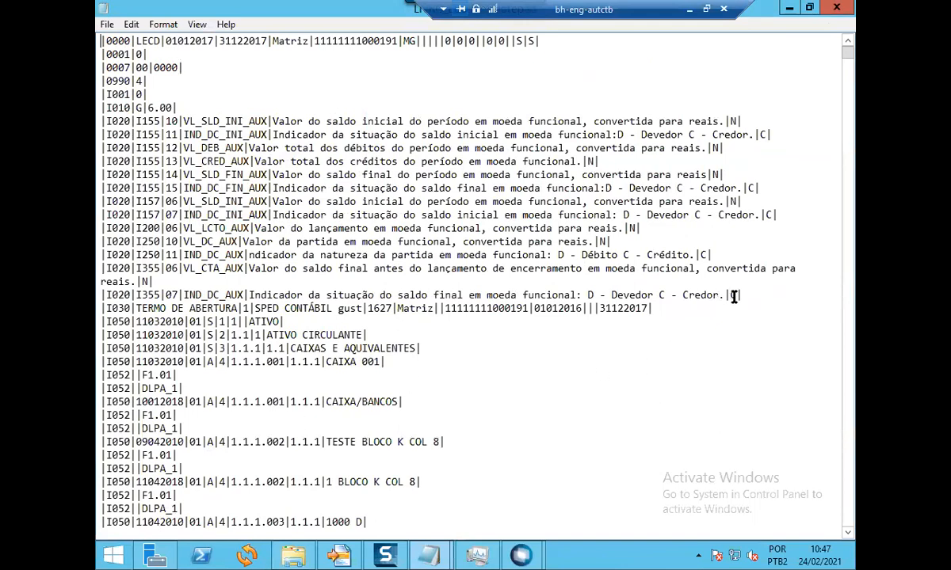
left_click(652, 308)
key("shift+Home")
left_click_drag(549, 284, 102, 290)
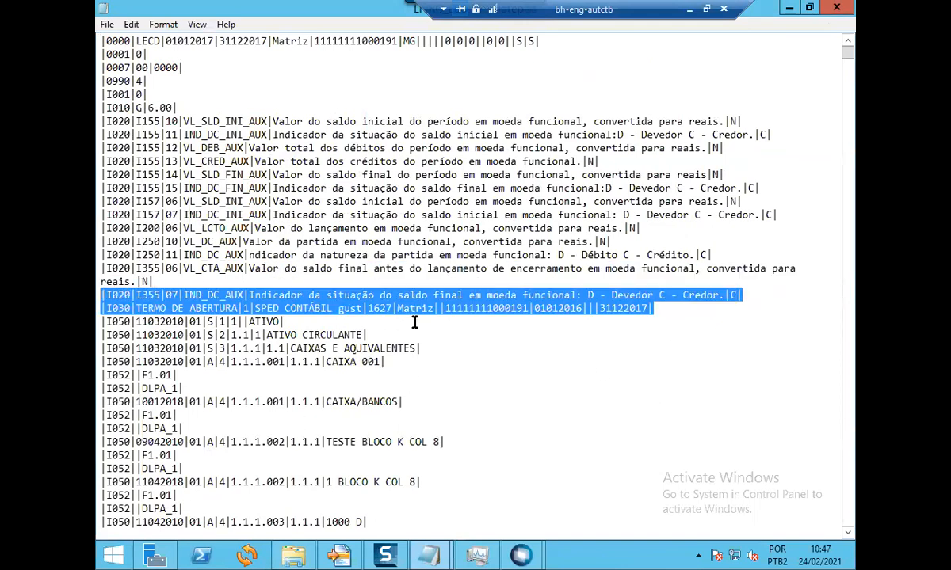
left_click(673, 306)
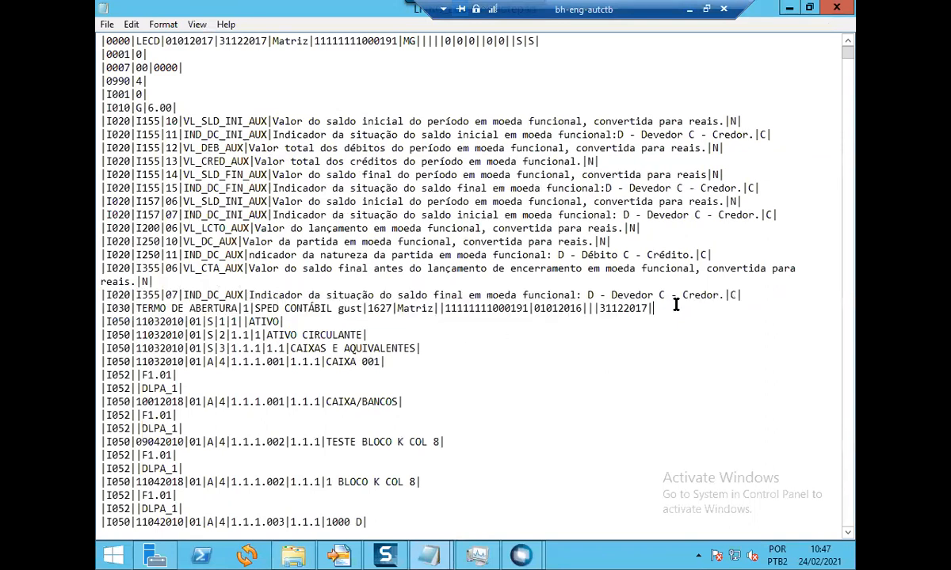
left_click_drag(660, 308, 99, 295)
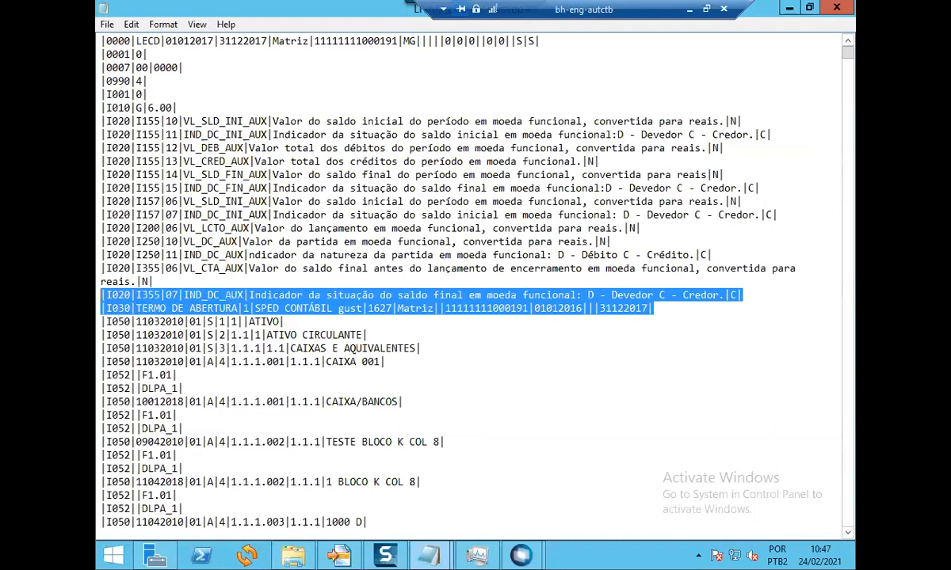
left_click(372, 280)
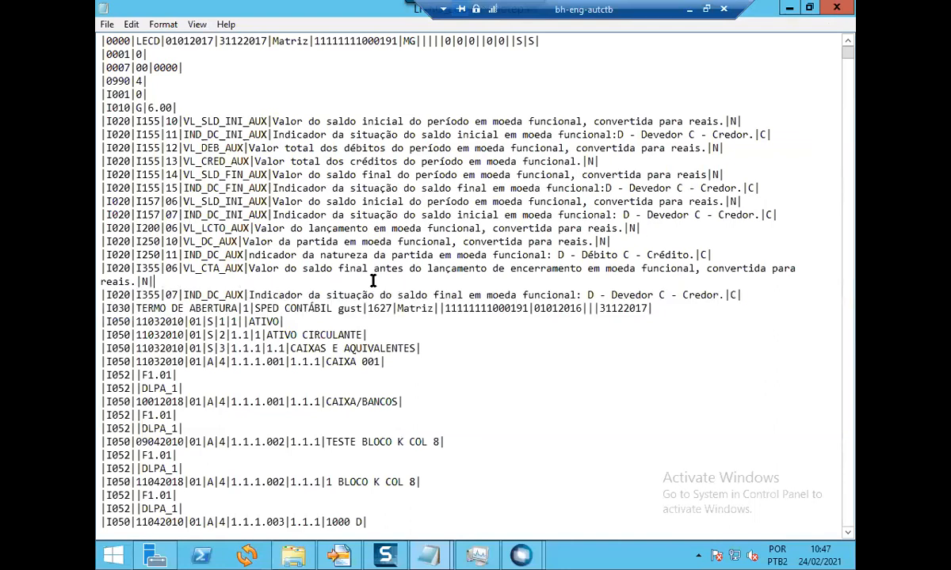
scroll(313, 307, "down", 1)
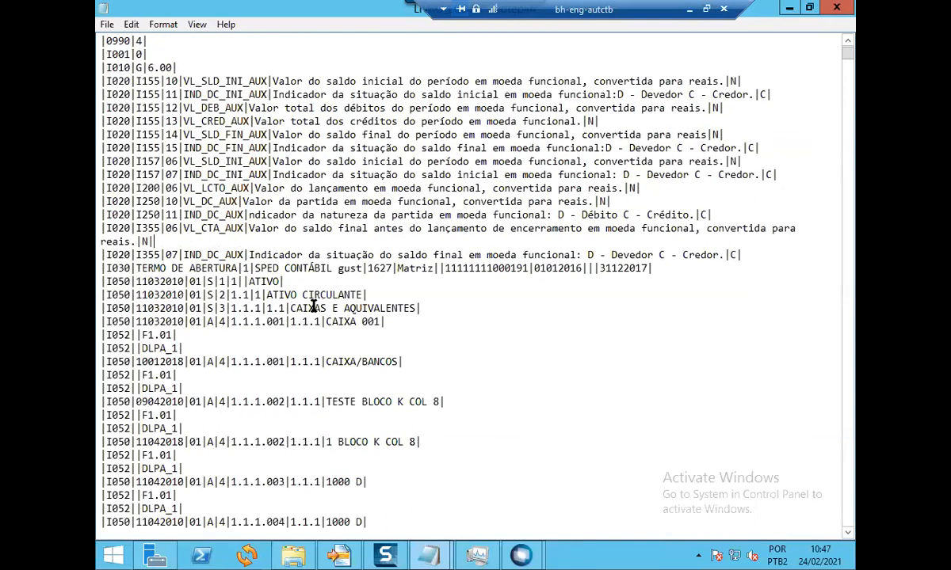
scroll(313, 306, "down", 8)
scroll(313, 306, "up", 9)
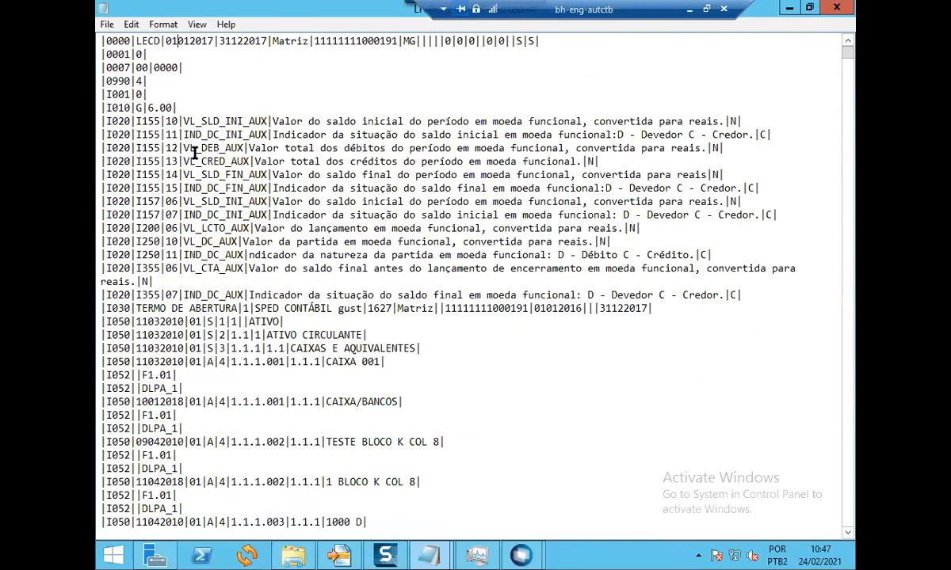
Restore the LIVRO_ECD1G Notepad window to its smaller size, minimize it, reopen the file, and start switching to another open window.
left_click(577, 174)
double_click(118, 11)
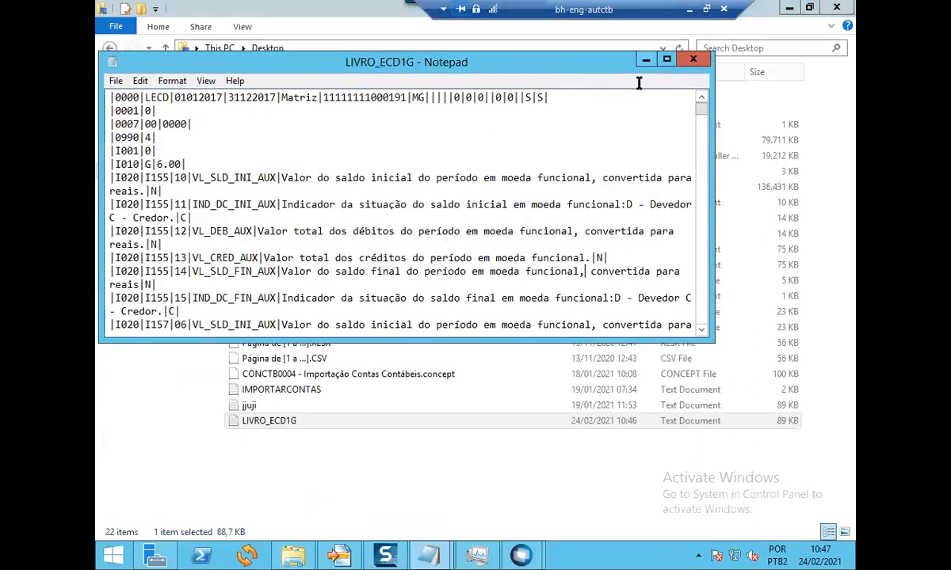
left_click(645, 60)
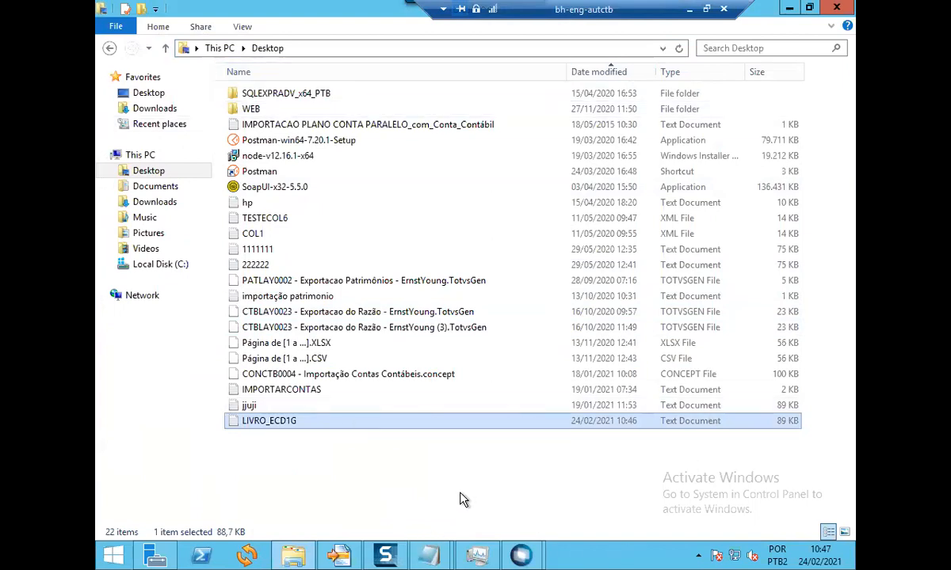
key("Return")
key("alt+Tab")
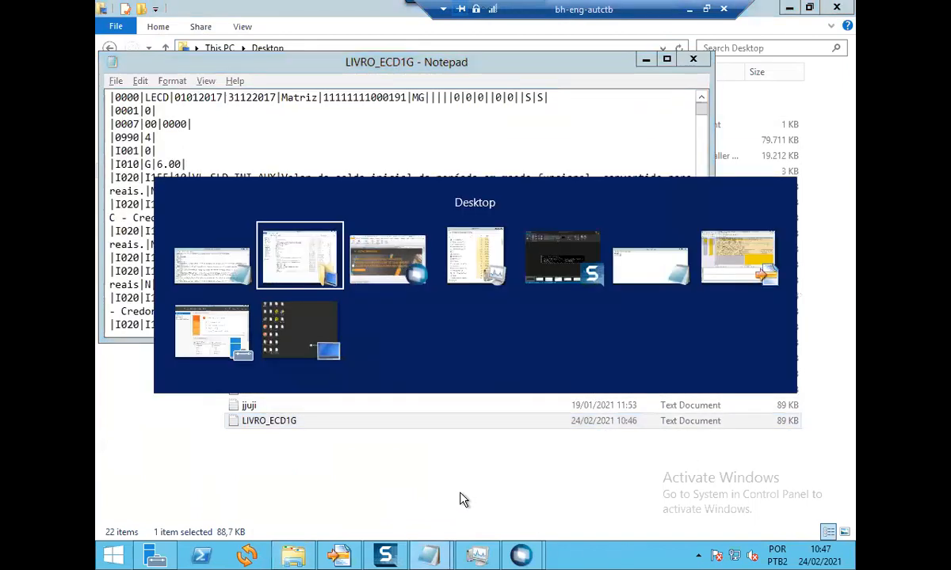